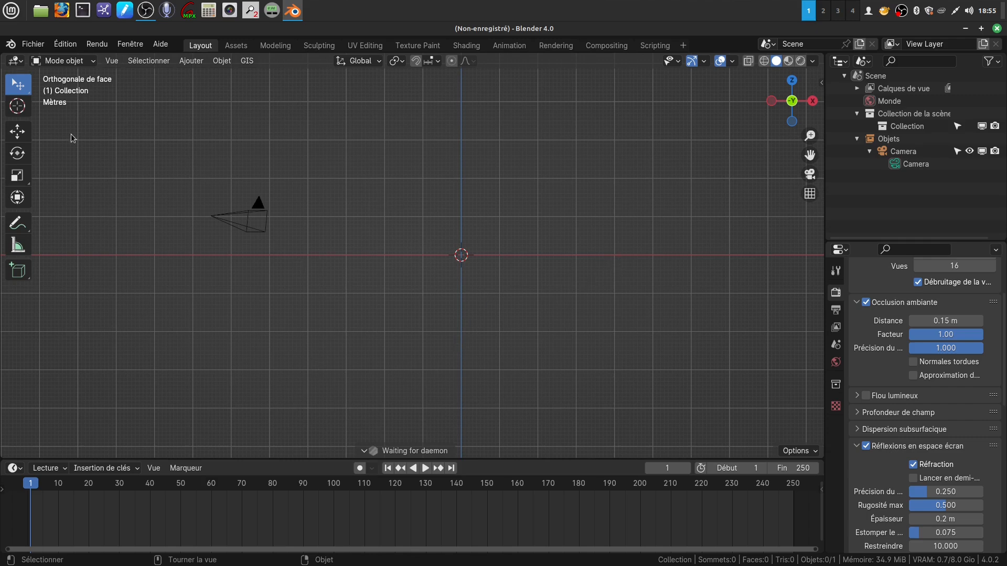
# Place the 3D cursor above the camera and snap it back to the world origin
pyautogui.click(22, 111)
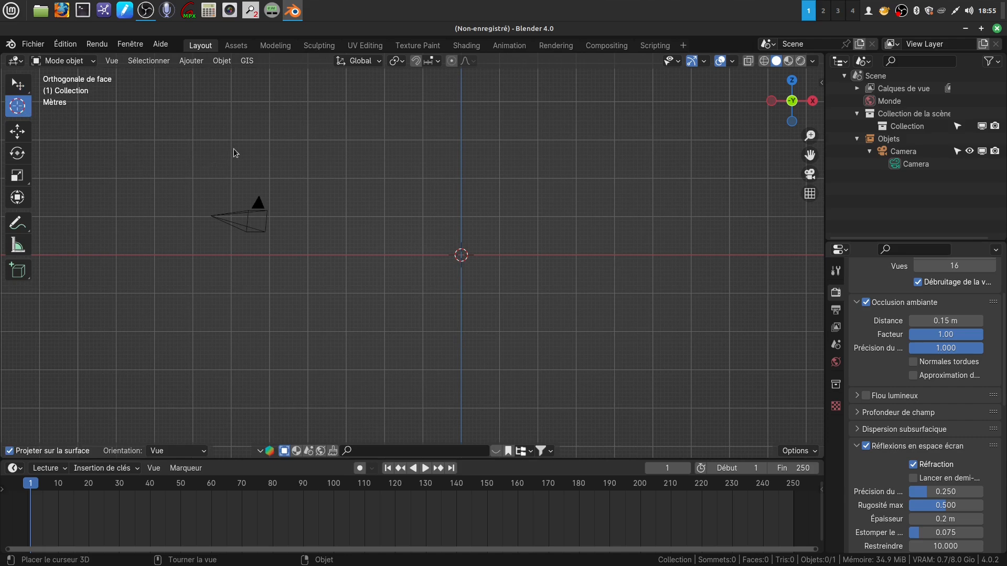
pyautogui.click(234, 149)
pyautogui.click(17, 84)
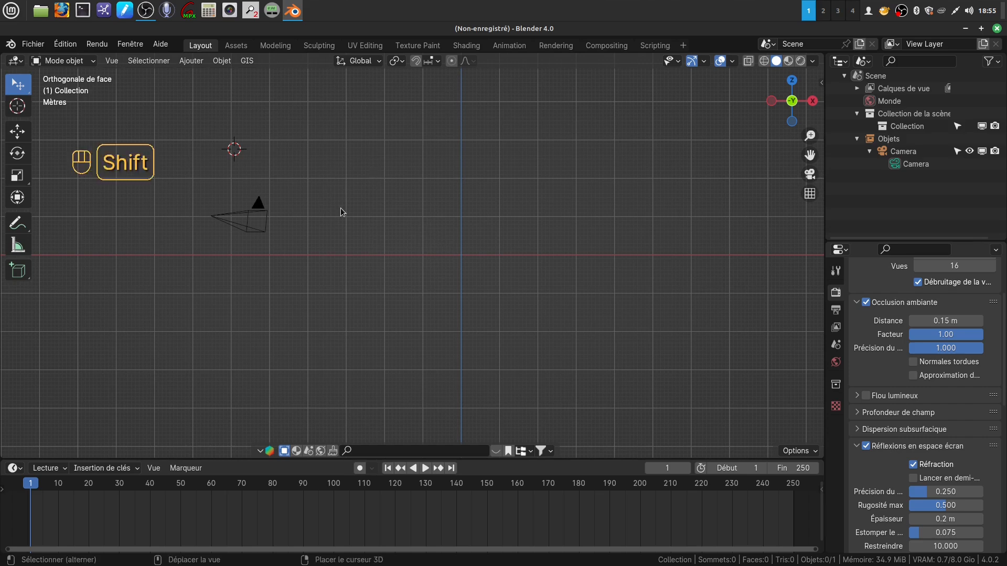
pyautogui.hotkey('shift', 's')
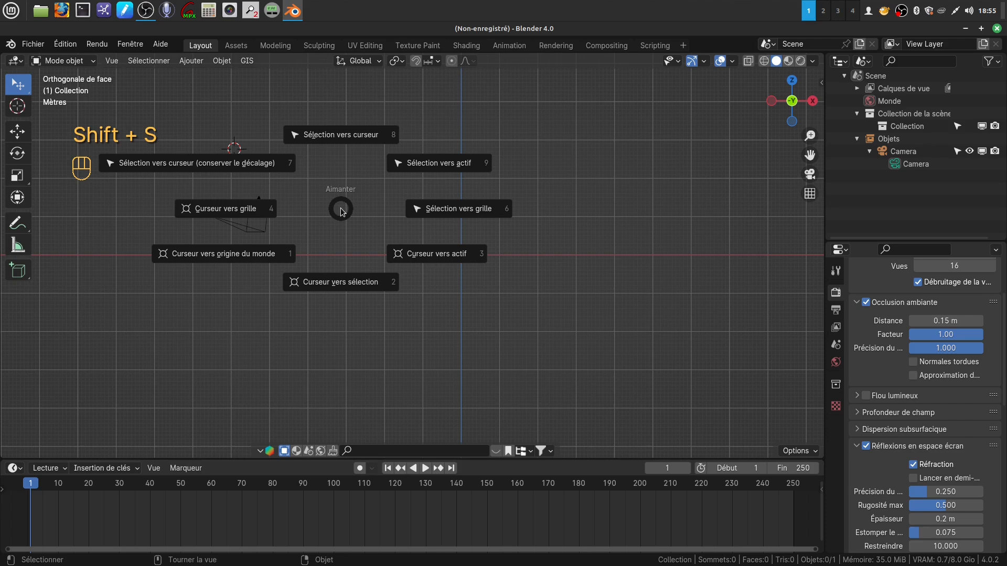
pyautogui.click(251, 257)
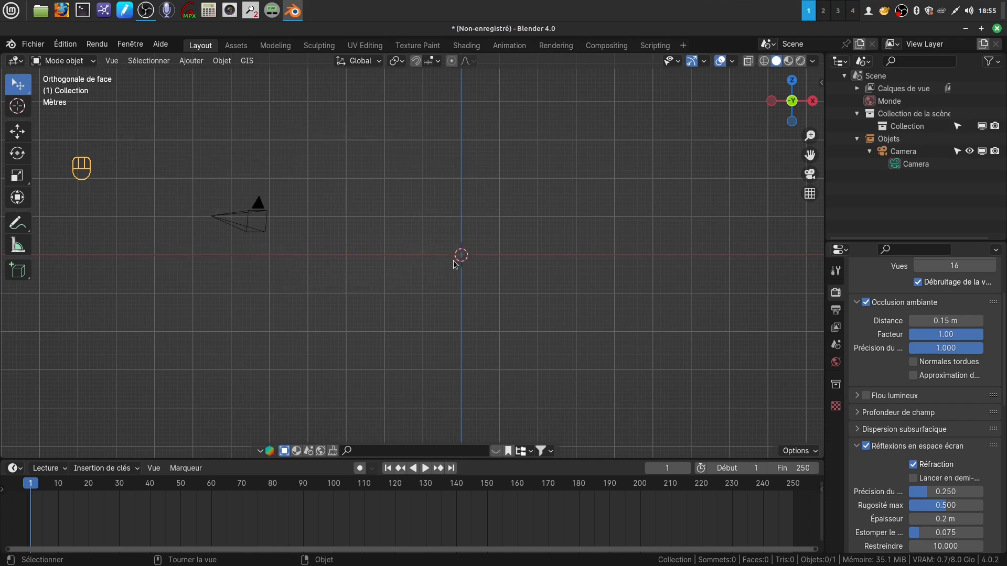
# Move the 3D cursor up along the positive X side, and reset it to the world origin while framing the whole scene
pyautogui.click(18, 107)
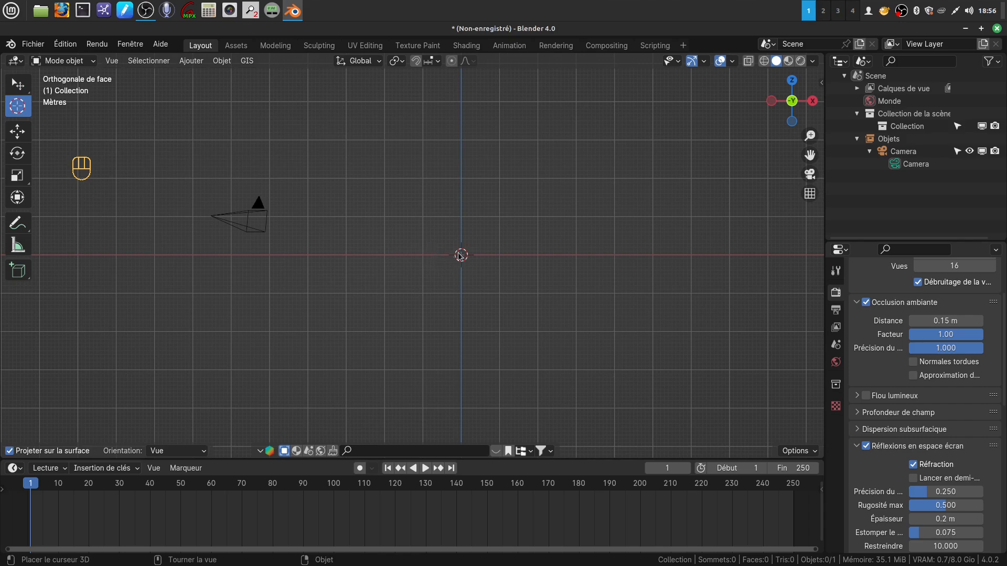
pyautogui.moveTo(438, 267); pyautogui.dragTo(594, 208)
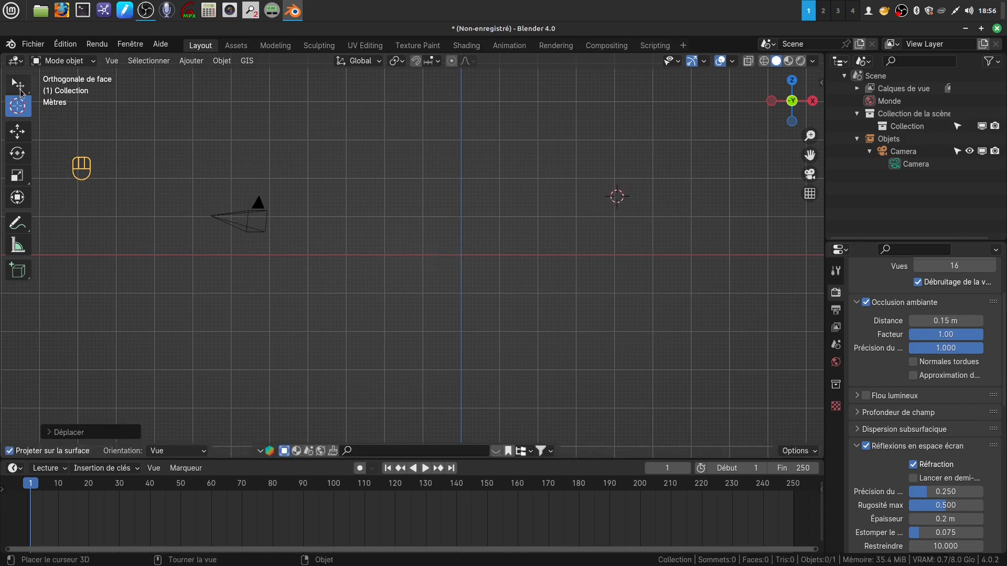
pyautogui.click(17, 89)
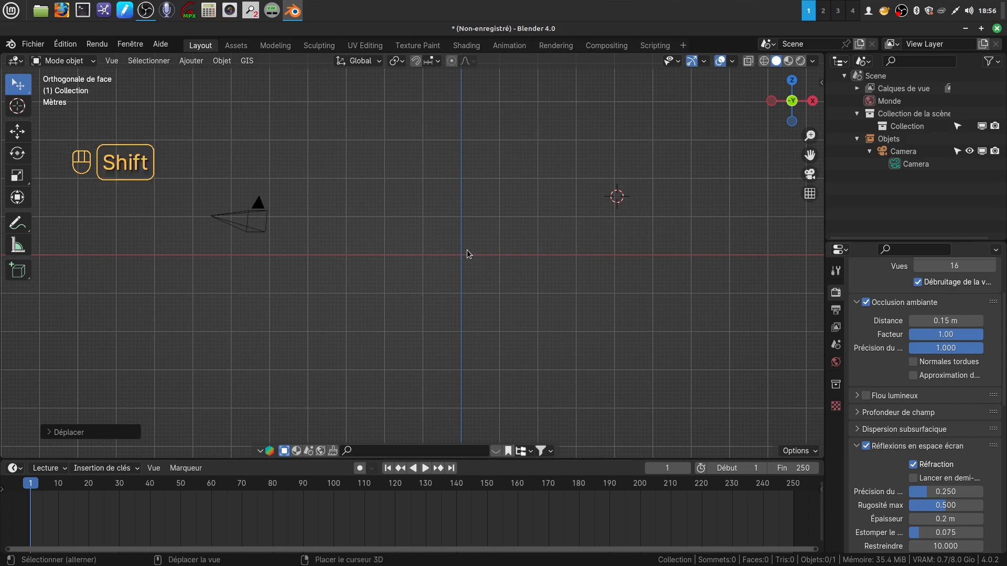
pyautogui.hotkey('shift', 'c')
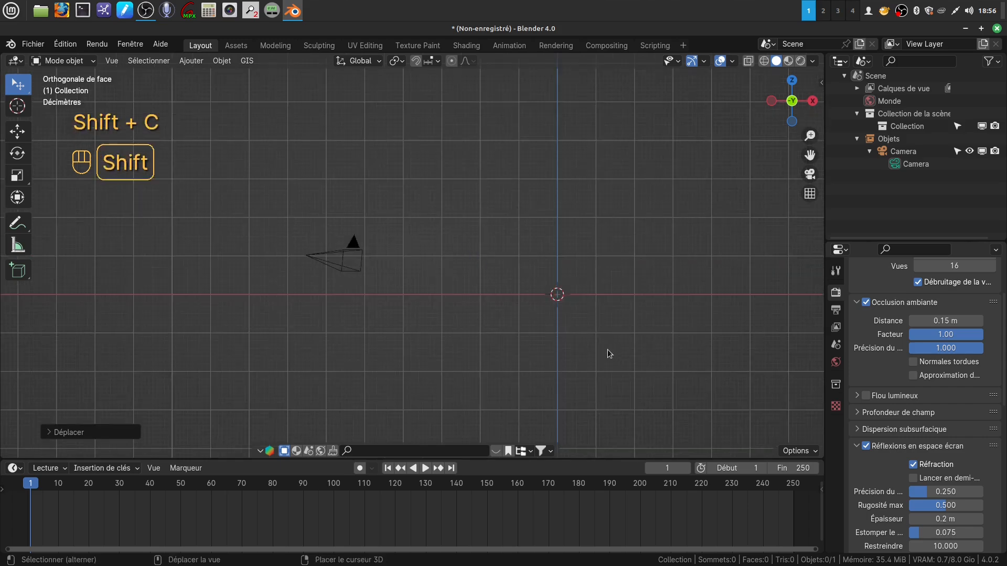
pyautogui.keyDown('shift'); pyautogui.moveTo(607, 352); pyautogui.dragTo(512, 298, button='middle'); pyautogui.keyUp('shift')
pyautogui.scroll(1, 493, 274)
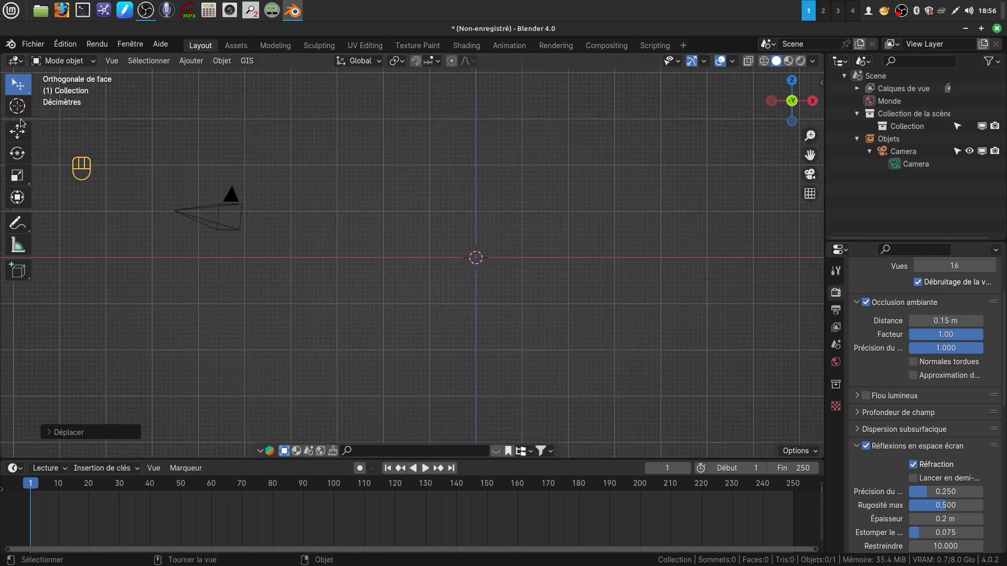
# Place the 3D cursor beside the camera, between it and the Z axis, and recentre both the cursor and the view
pyautogui.click(18, 108)
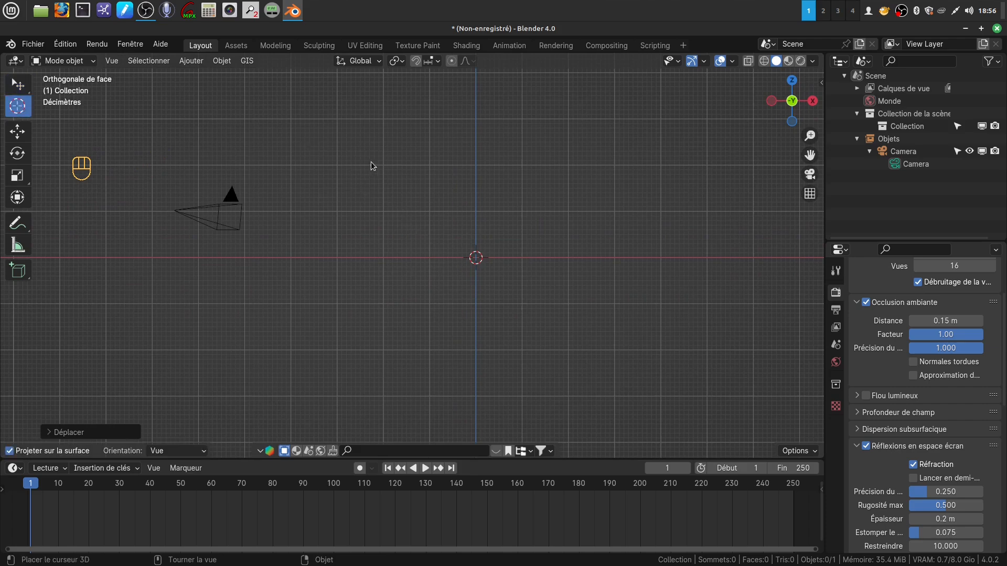
pyautogui.moveTo(356, 171); pyautogui.dragTo(304, 214)
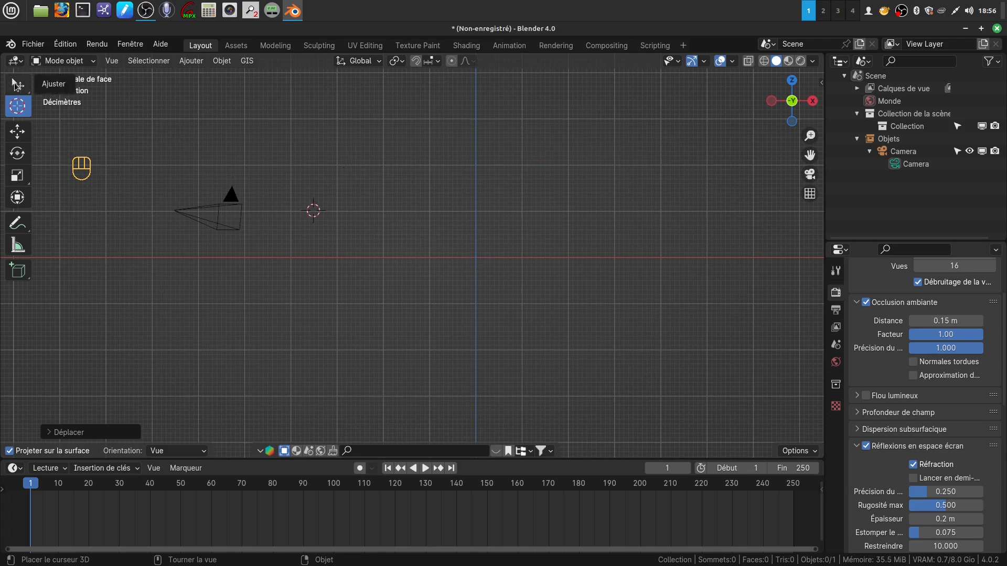
pyautogui.click(16, 85)
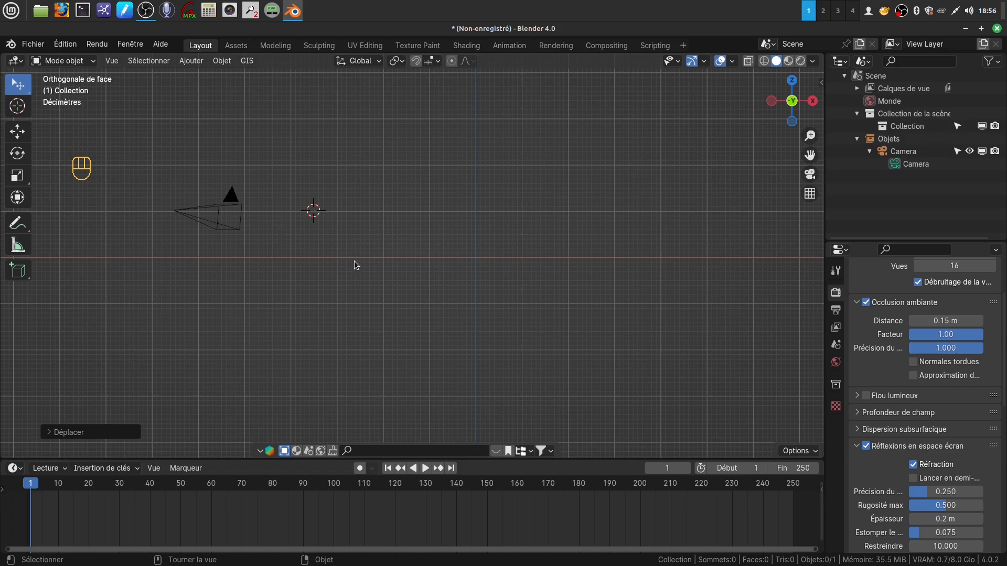
pyautogui.press('shift')
pyautogui.press('shift')
pyautogui.hotkey('shift', 'c')
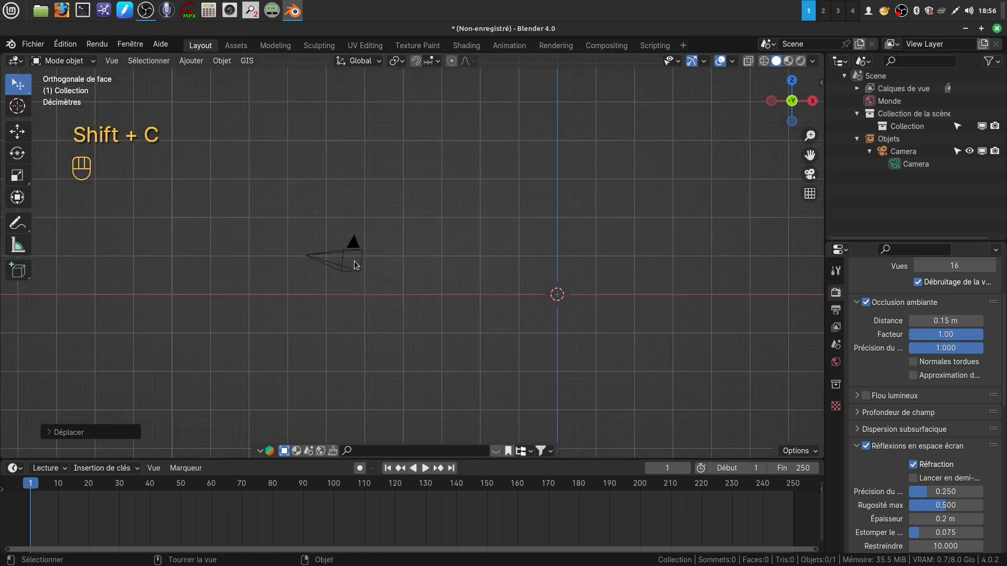
pyautogui.keyDown('shift'); pyautogui.moveTo(557, 337); pyautogui.dragTo(435, 268, button='middle'); pyautogui.keyUp('shift')
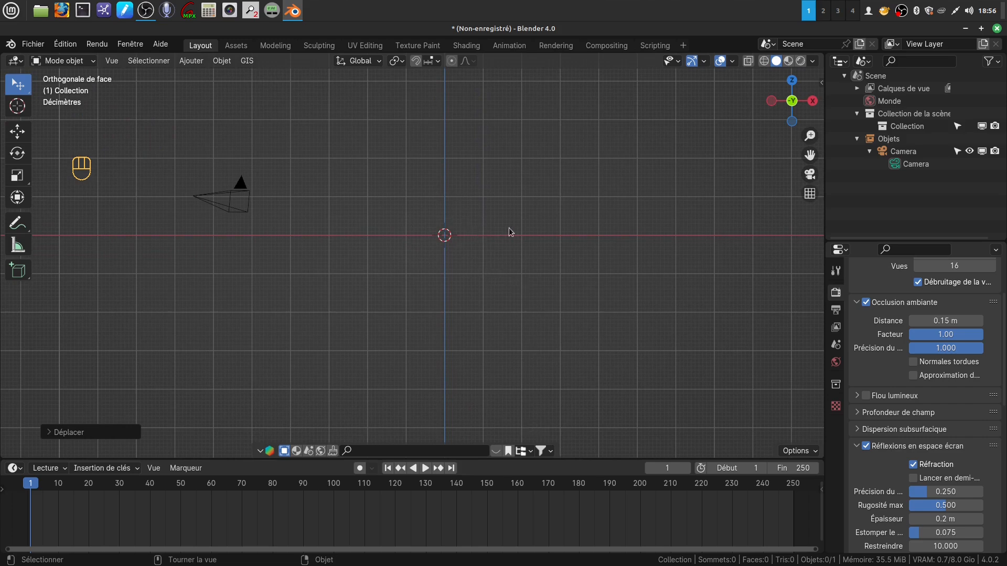
pyautogui.moveTo(509, 222)
pyautogui.keyDown('shift'); pyautogui.mouseDown(button='middle')
pyautogui.moveTo(515, 259)
pyautogui.moveTo(502, 257)
pyautogui.moveTo(505, 238)
pyautogui.mouseUp(button='middle'); pyautogui.keyUp('shift')
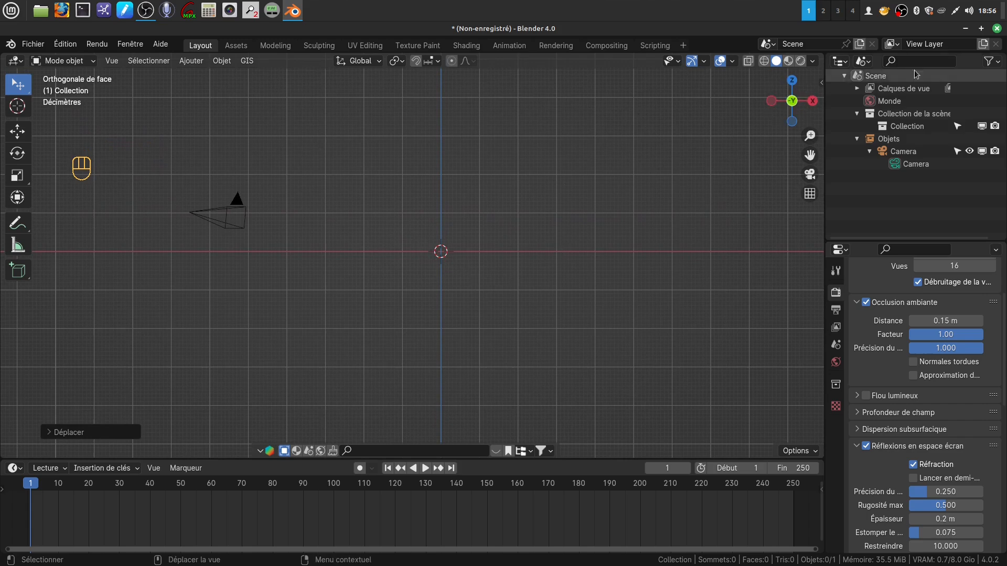
# Minimize Blender, open YouTube in the browser and browse the videos of the Tutos Blender channel
pyautogui.click(965, 29)
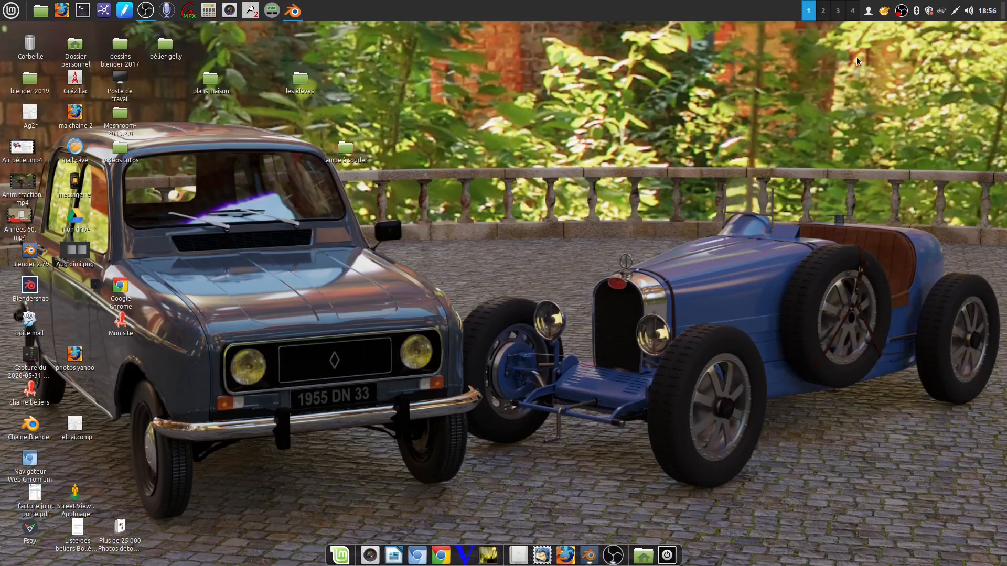
pyautogui.doubleClick(32, 427)
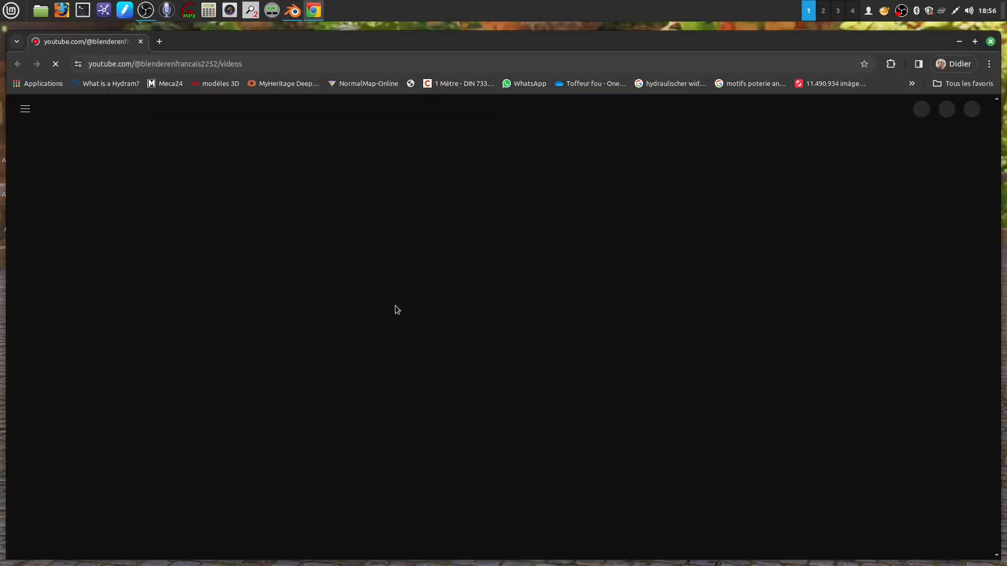
pyautogui.click(83, 374)
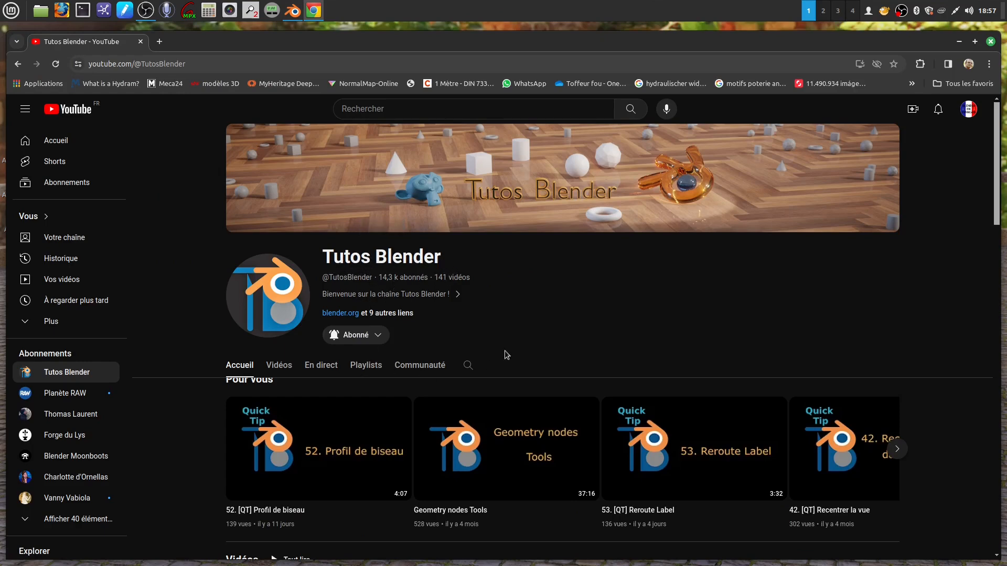
pyautogui.click(278, 369)
pyautogui.scroll(-2, 535, 375)
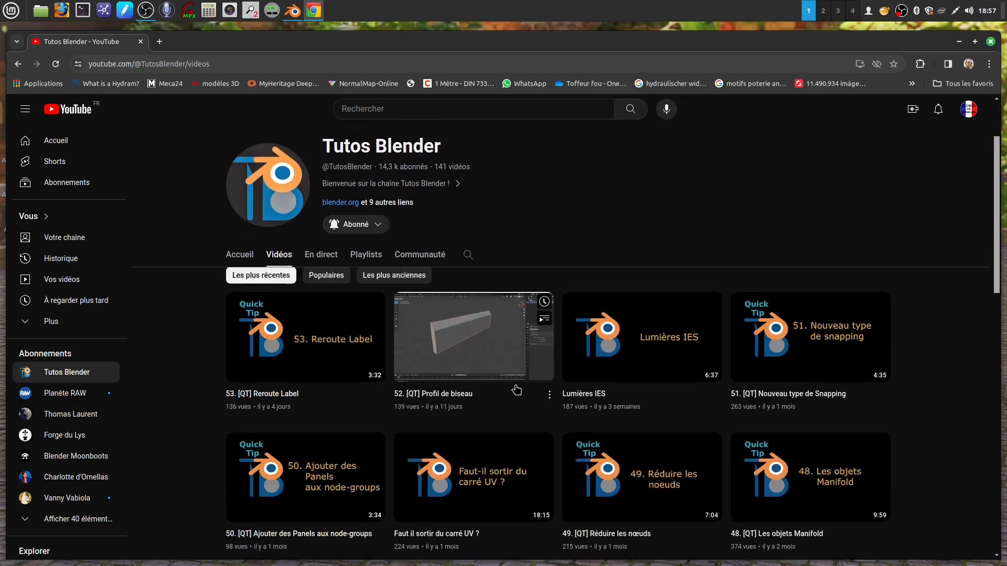
# Search the Tutos Blender channel for "curseur 3d", look through the results and close the browser
pyautogui.scroll(1, 516, 390)
pyautogui.click(467, 302)
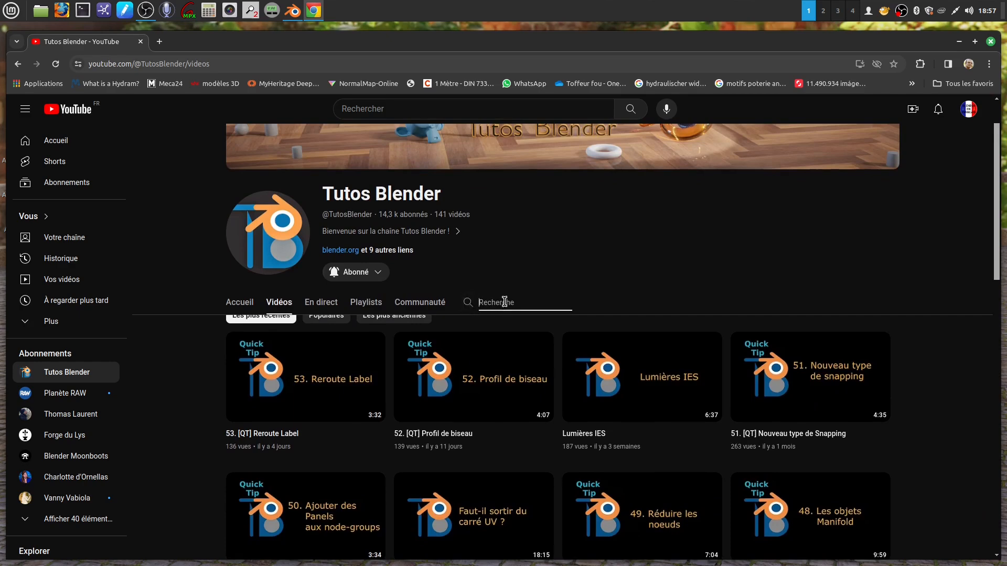
pyautogui.write('curseur 3d')
pyautogui.press('Return')
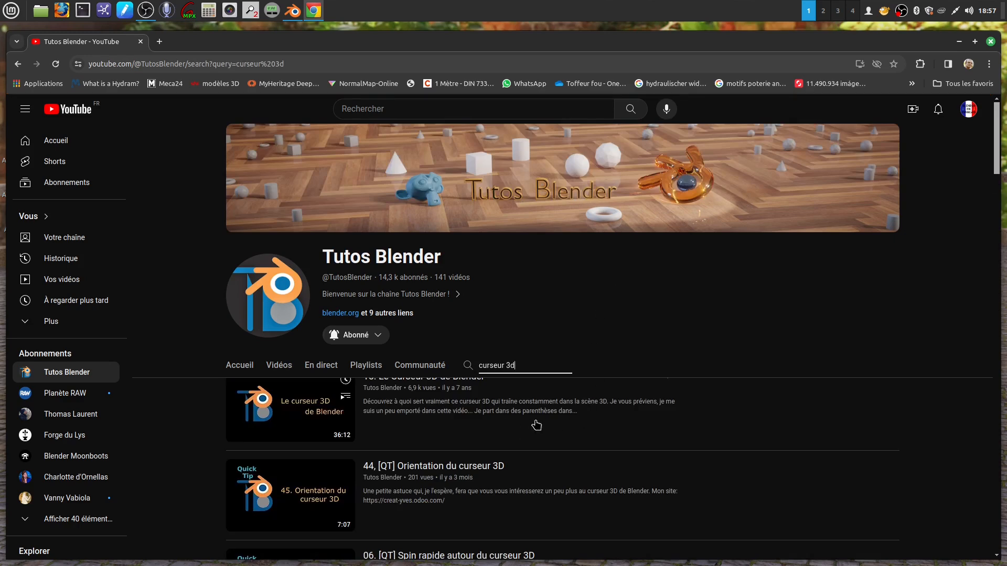
pyautogui.scroll(-2, 536, 424)
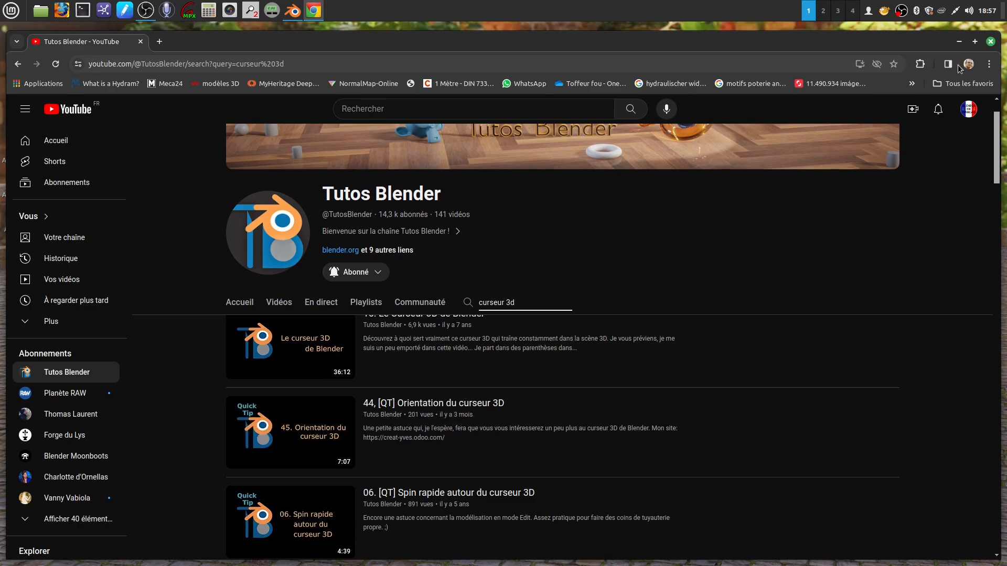
pyautogui.click(990, 41)
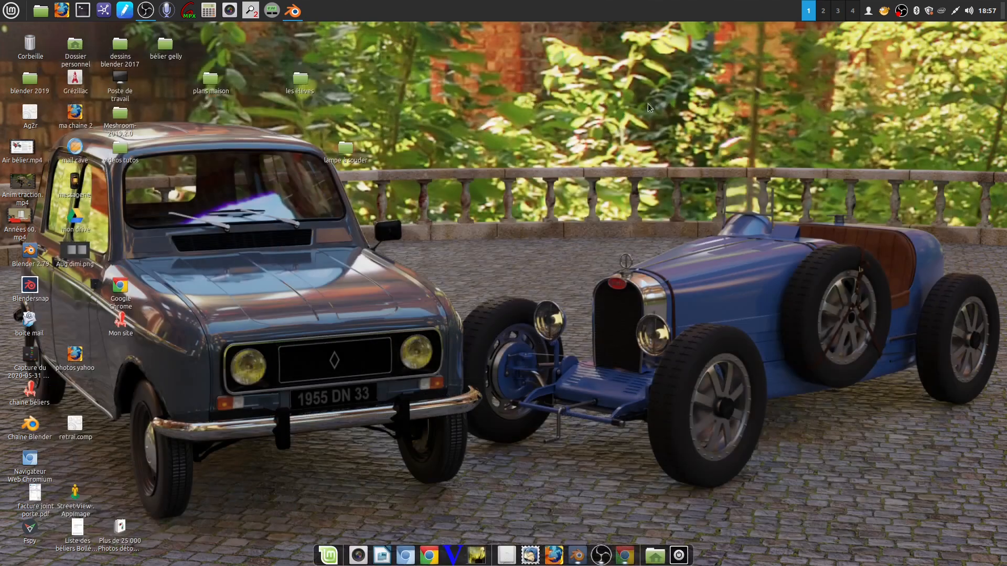
# Switch back to Blender and purge the unused data blocks from the file
pyautogui.click(292, 10)
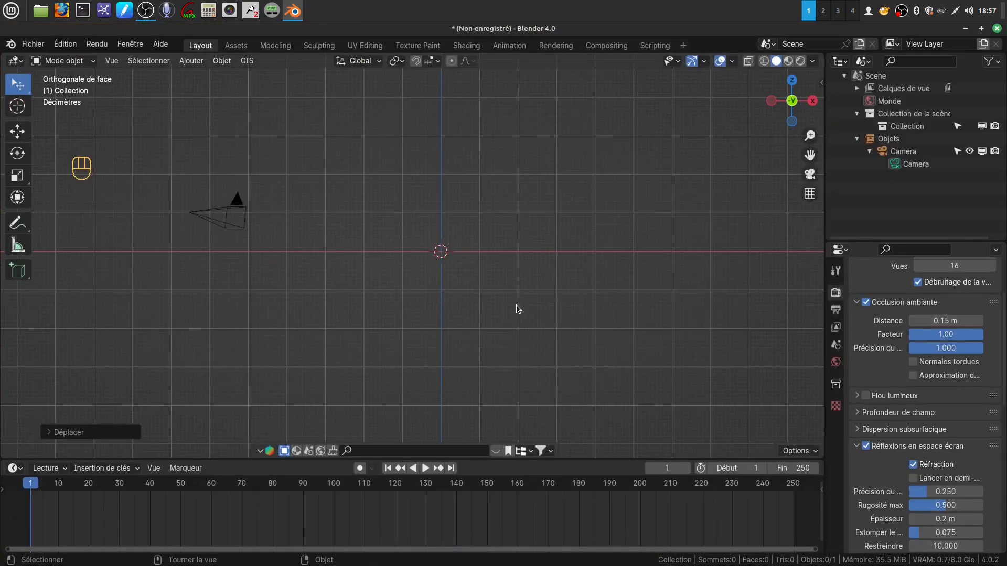
pyautogui.keyDown('shift'); pyautogui.moveTo(490, 290); pyautogui.dragTo(481, 298, button='middle'); pyautogui.keyUp('shift')
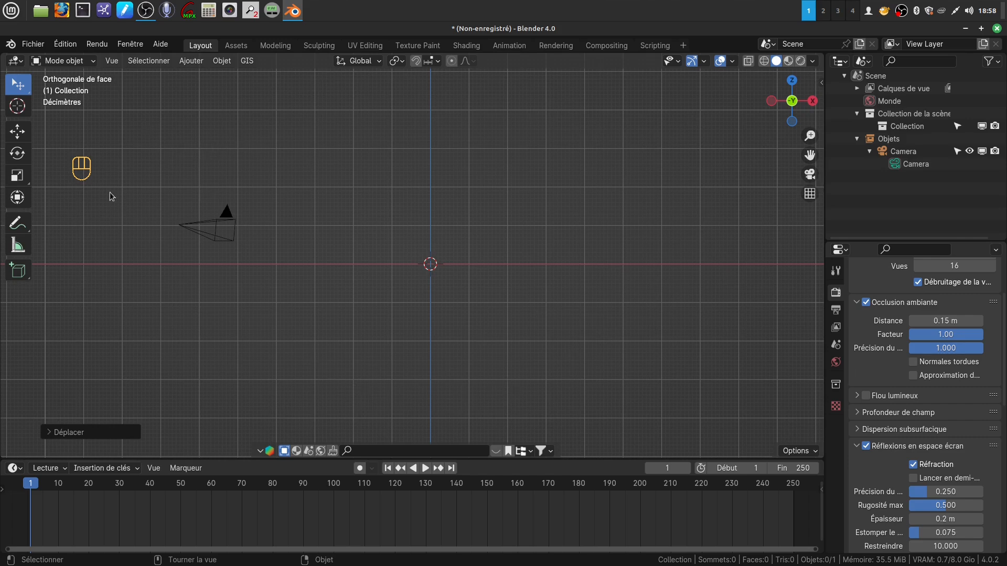
pyautogui.click(34, 43)
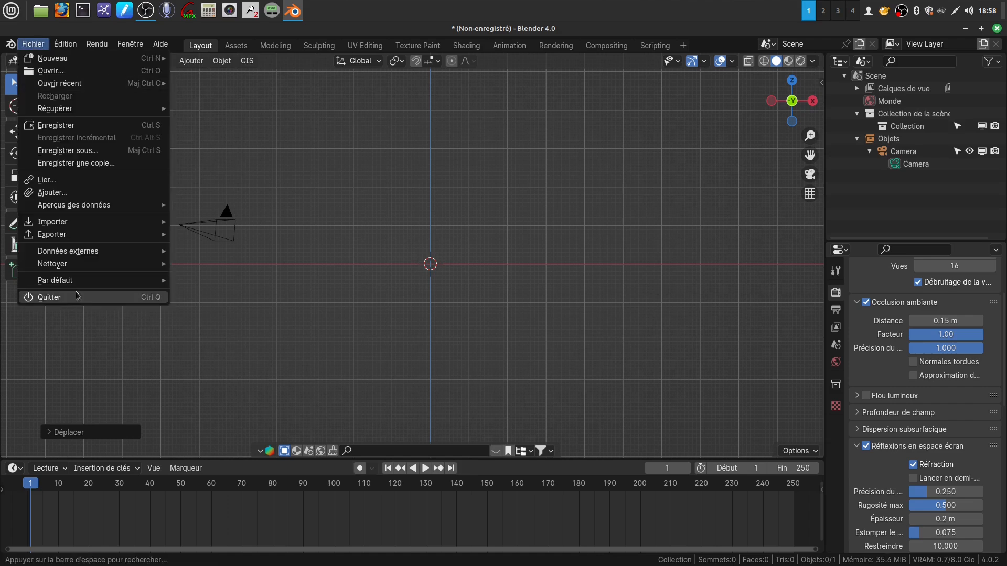
pyautogui.moveTo(68, 269)
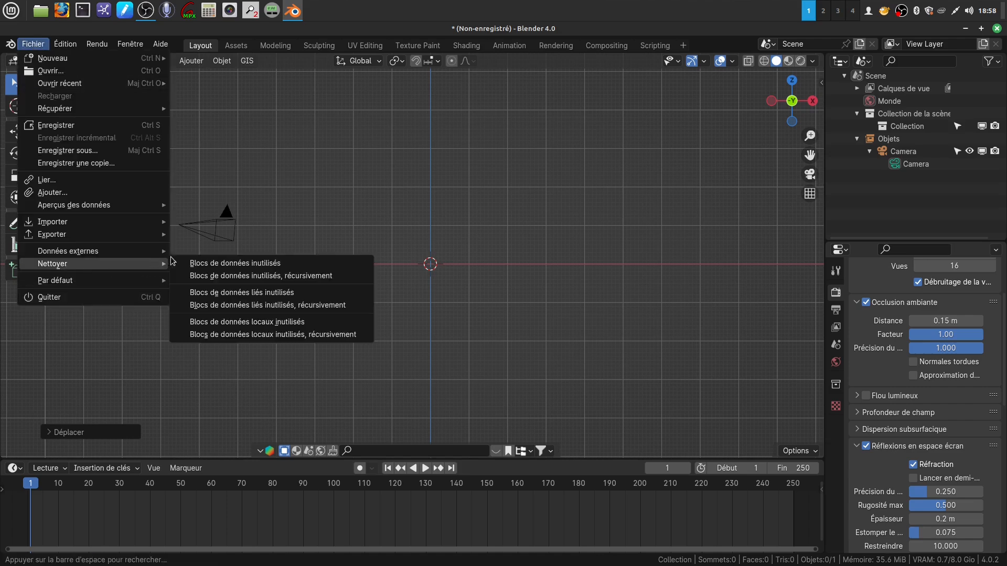
pyautogui.click(202, 262)
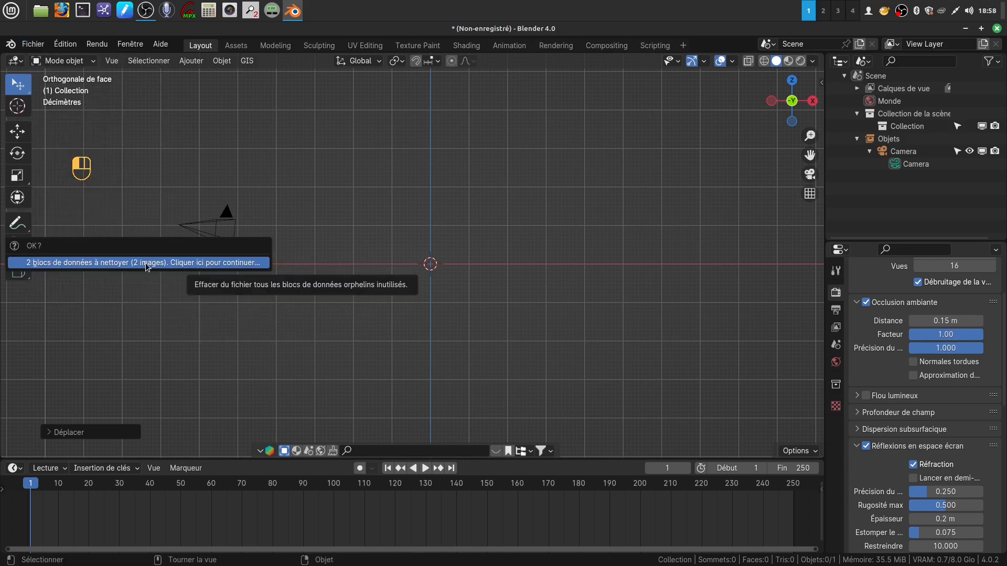
pyautogui.click(209, 261)
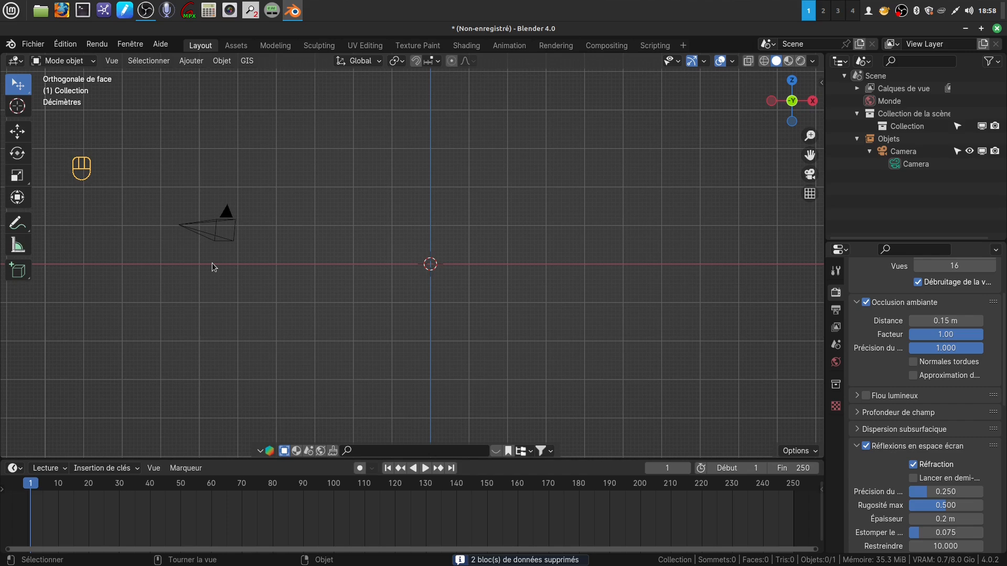
# Purge the file's unused data blocks recursively
pyautogui.click(31, 45)
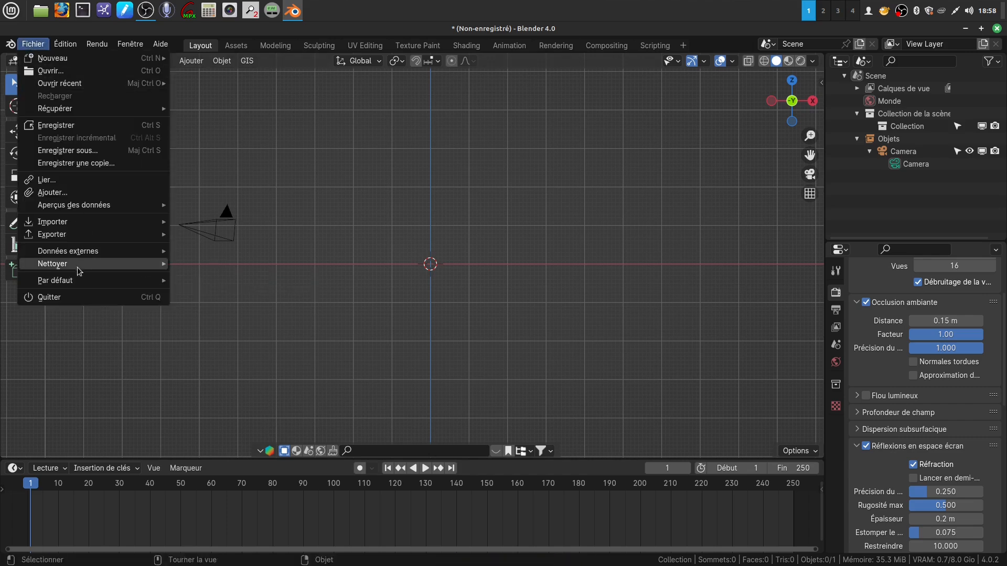
pyautogui.moveTo(79, 264)
pyautogui.click(251, 278)
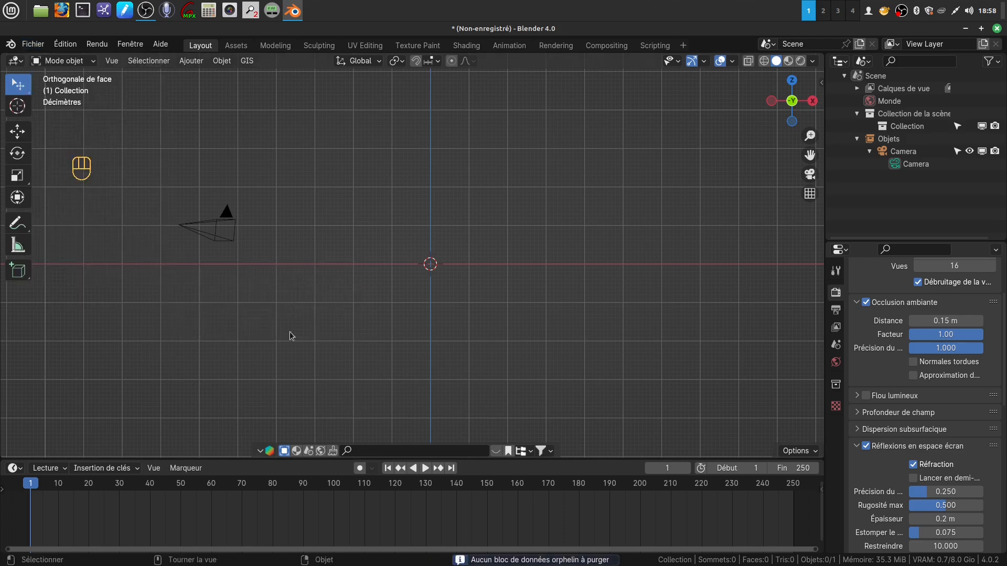
# Save the current scene as the default startup file and confirm
pyautogui.click(30, 44)
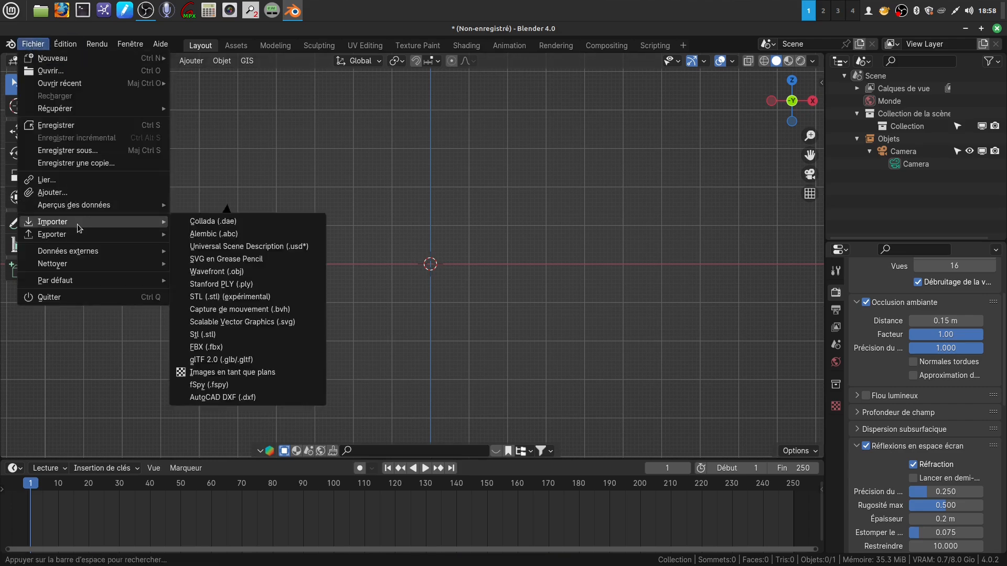
pyautogui.moveTo(76, 268)
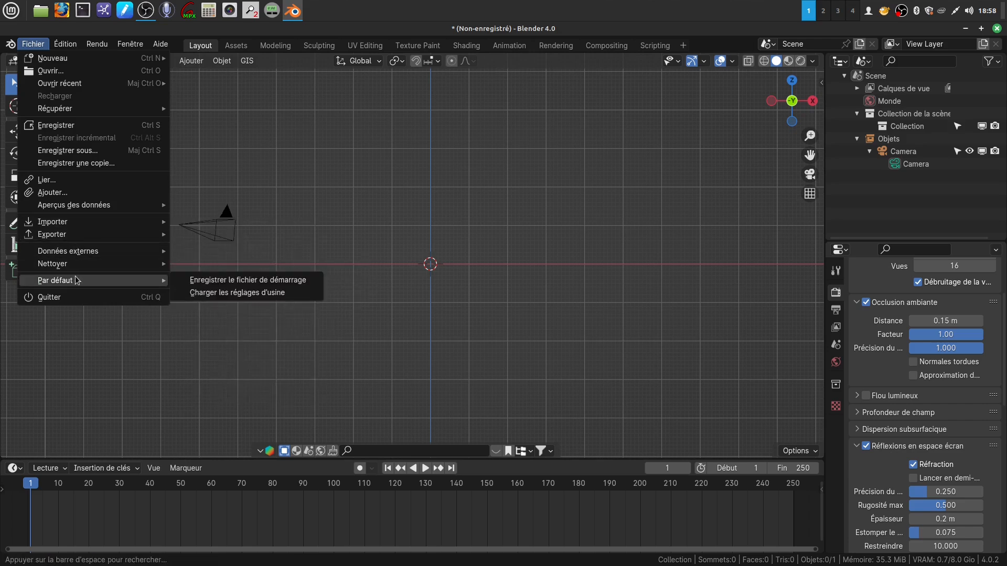
pyautogui.click(263, 281)
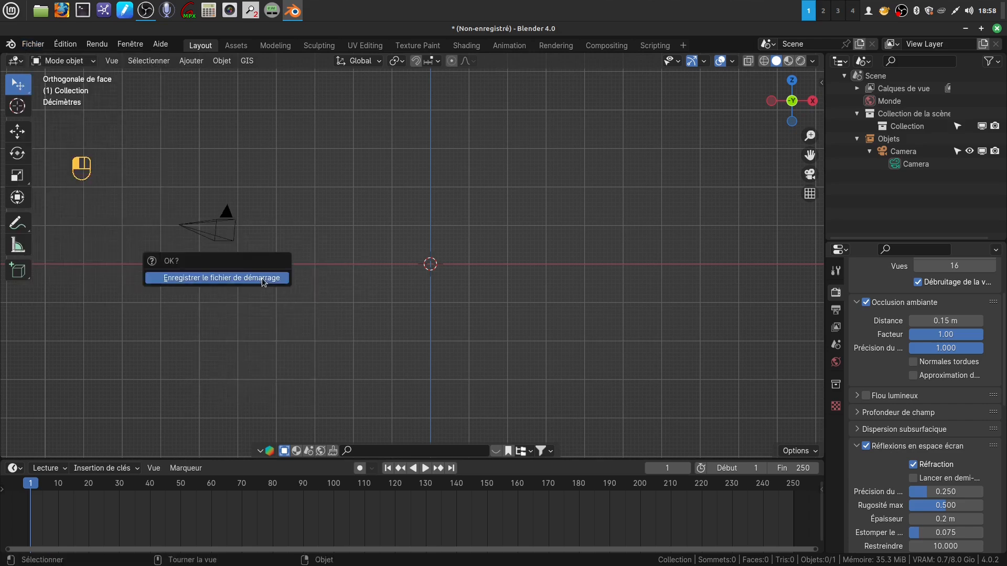
pyautogui.click(267, 280)
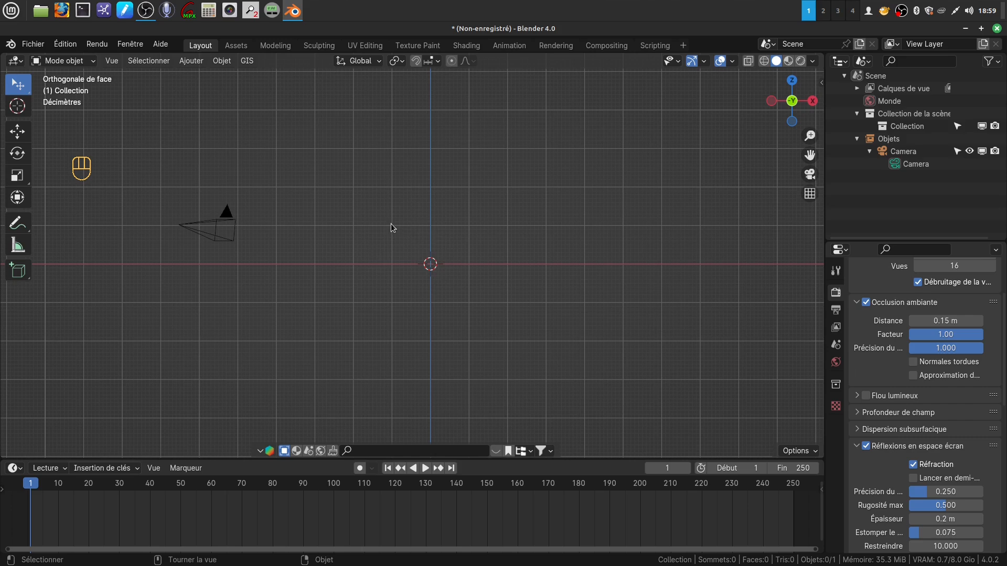
# Add a mesh cube at the world origin and switch it to Edit Mode
pyautogui.click(191, 61)
pyautogui.moveTo(199, 75)
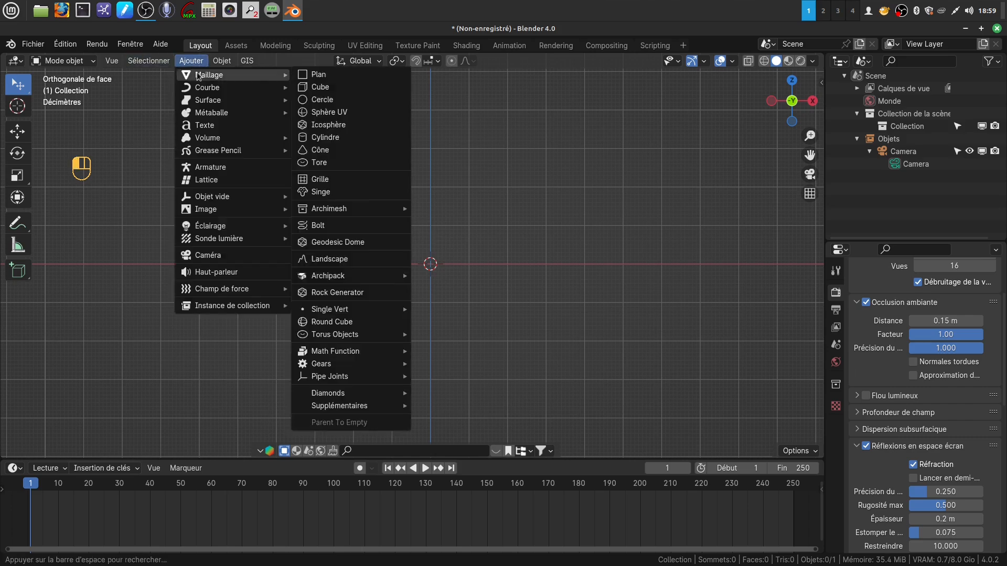
pyautogui.click(330, 87)
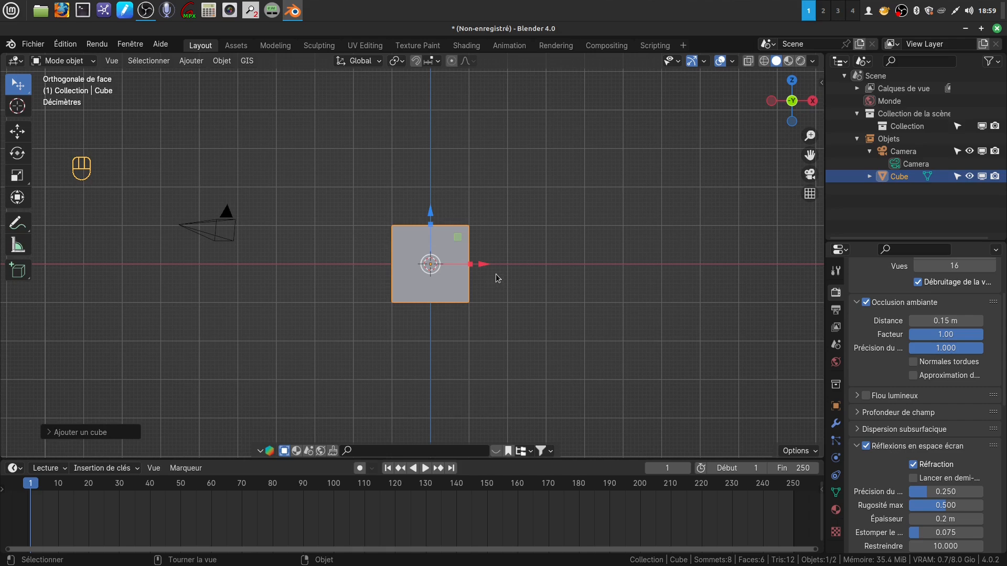
pyautogui.press('Tab')
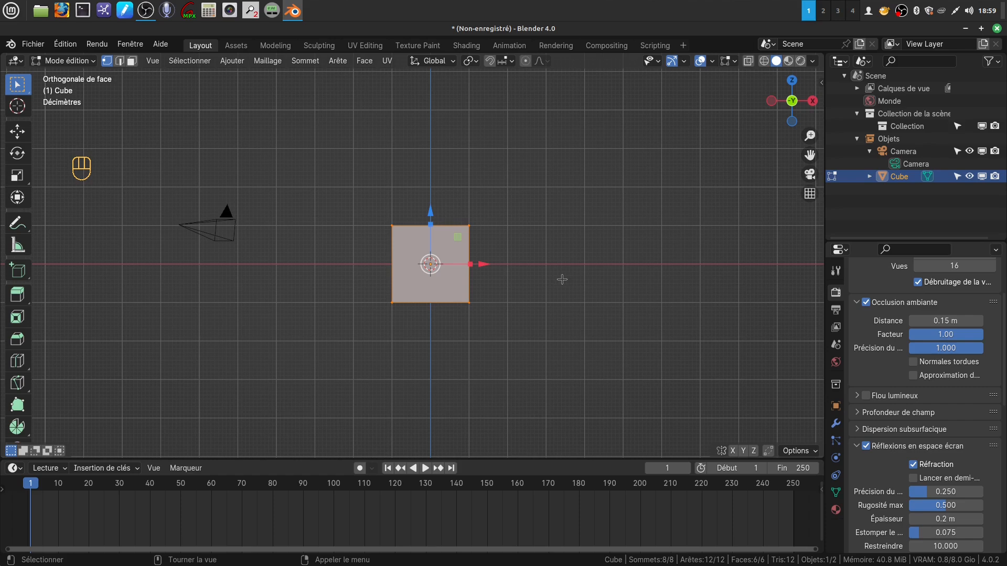
# Minimise Blender, open the Blender YouTube channel from the desktop shortcut and go to the subscribed SVM 6 channel
pyautogui.click(966, 29)
pyautogui.click(30, 424)
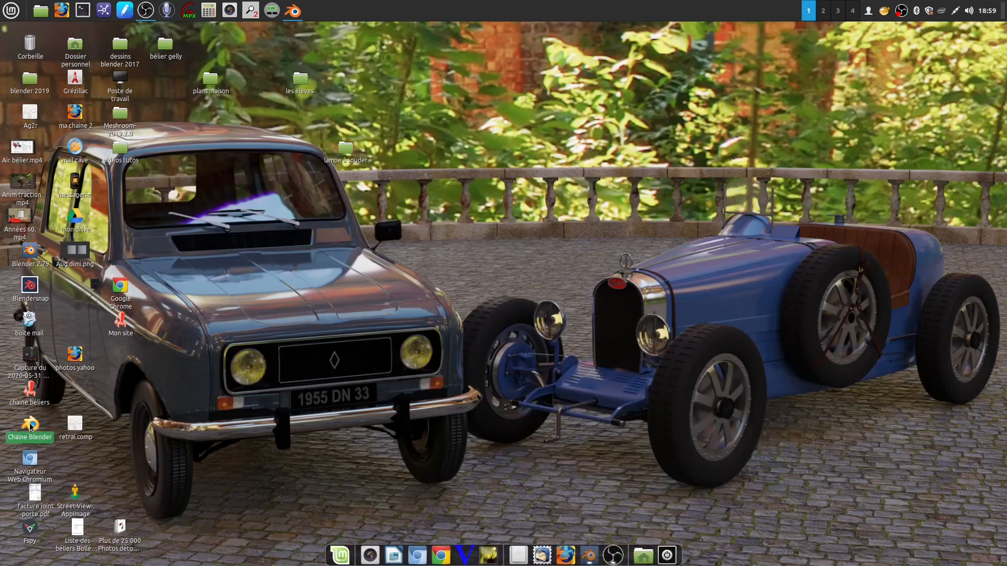
pyautogui.doubleClick(30, 425)
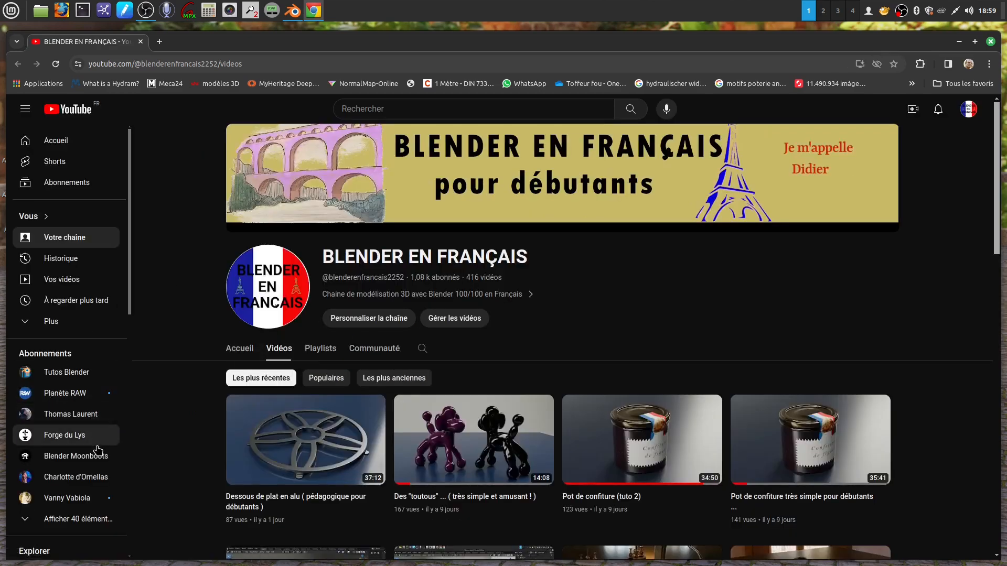
pyautogui.scroll(-3, 102, 470)
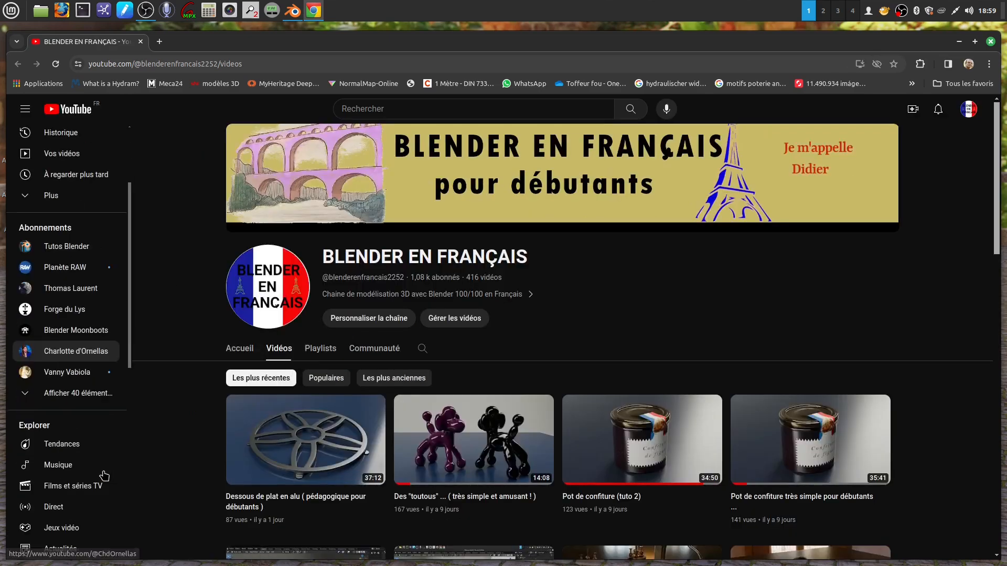
pyautogui.click(32, 393)
pyautogui.scroll(-3, 73, 383)
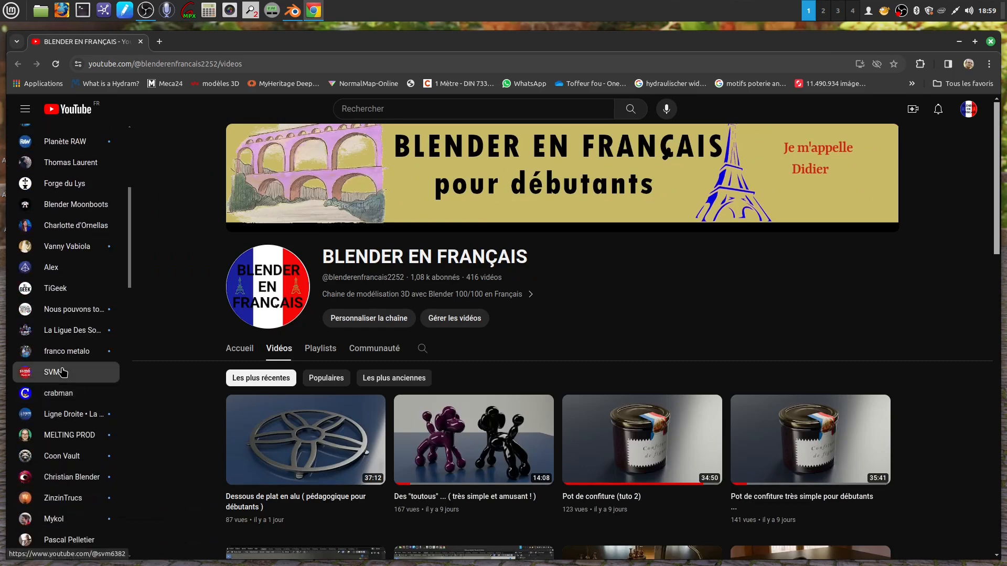
pyautogui.click(62, 372)
# Search the SVM 6 channel for "favoris", look through the results and close the browser
pyautogui.click(468, 349)
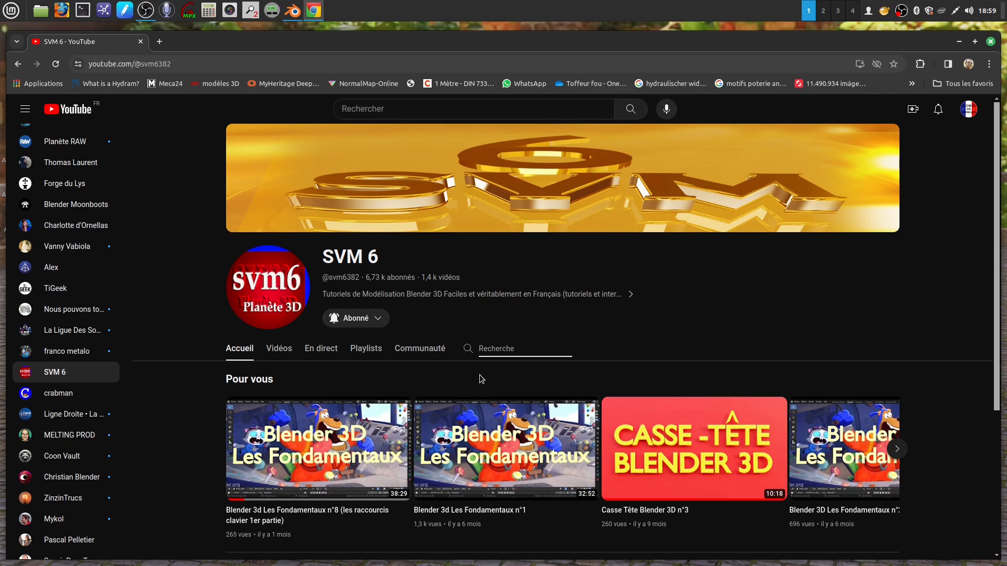
pyautogui.write('favoris')
pyautogui.press('Return')
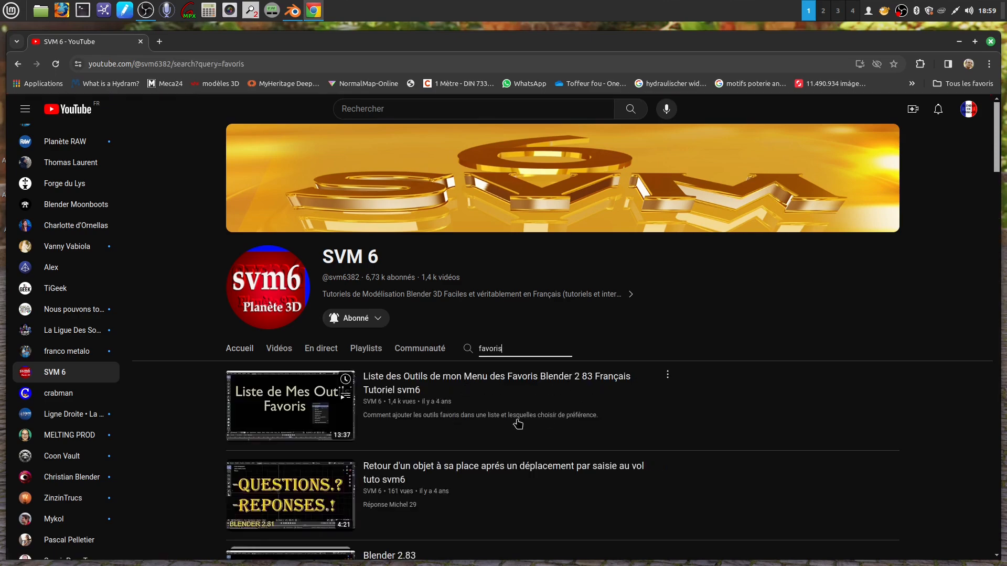
pyautogui.scroll(-3, 516, 424)
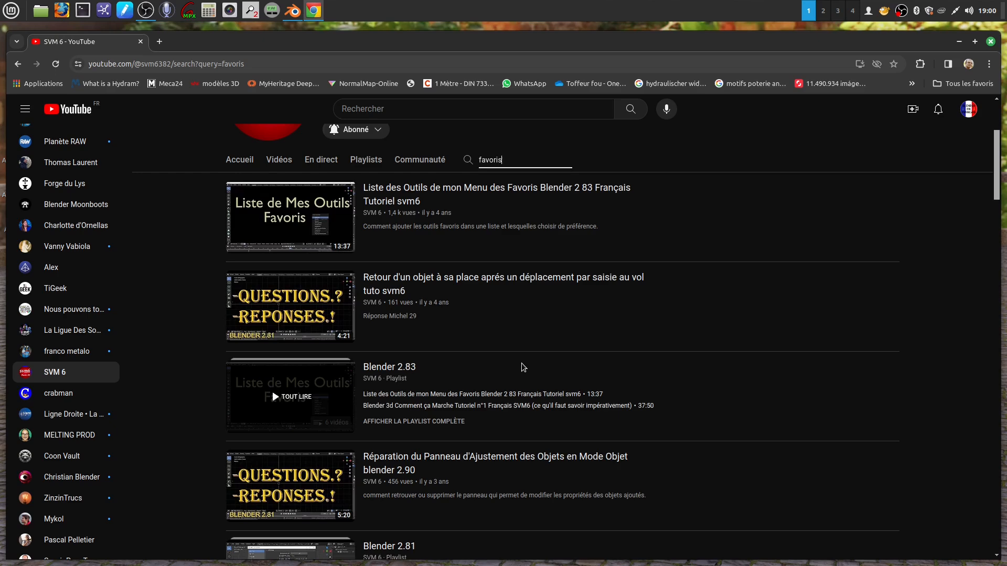
pyautogui.scroll(-1, 522, 367)
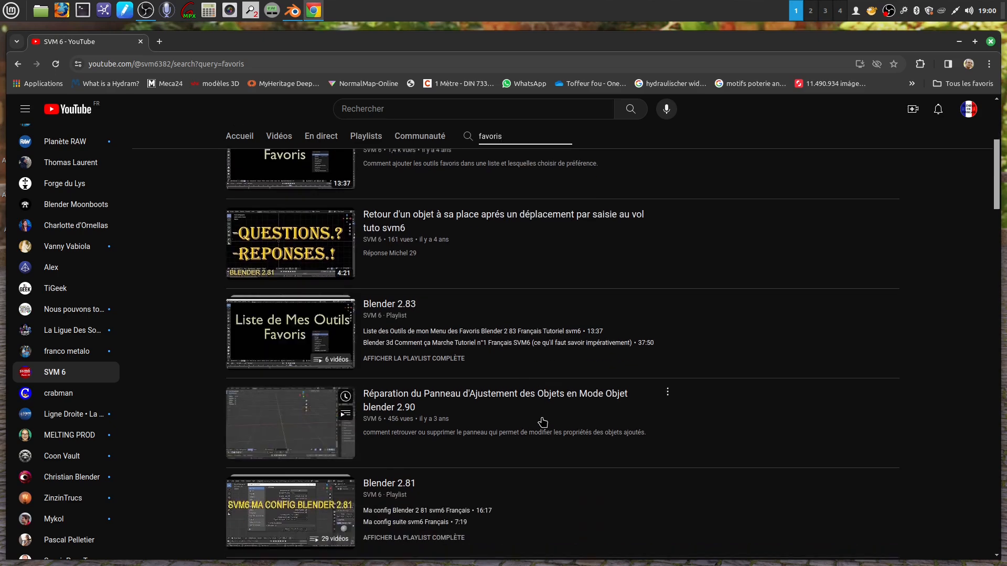
pyautogui.scroll(-2, 562, 417)
pyautogui.scroll(6, 560, 418)
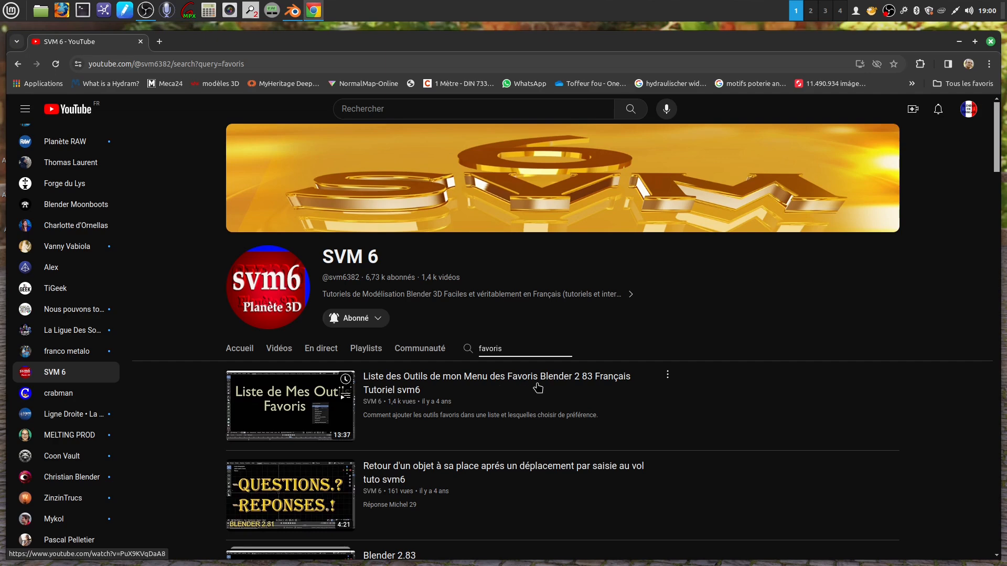
pyautogui.scroll(-2, 517, 394)
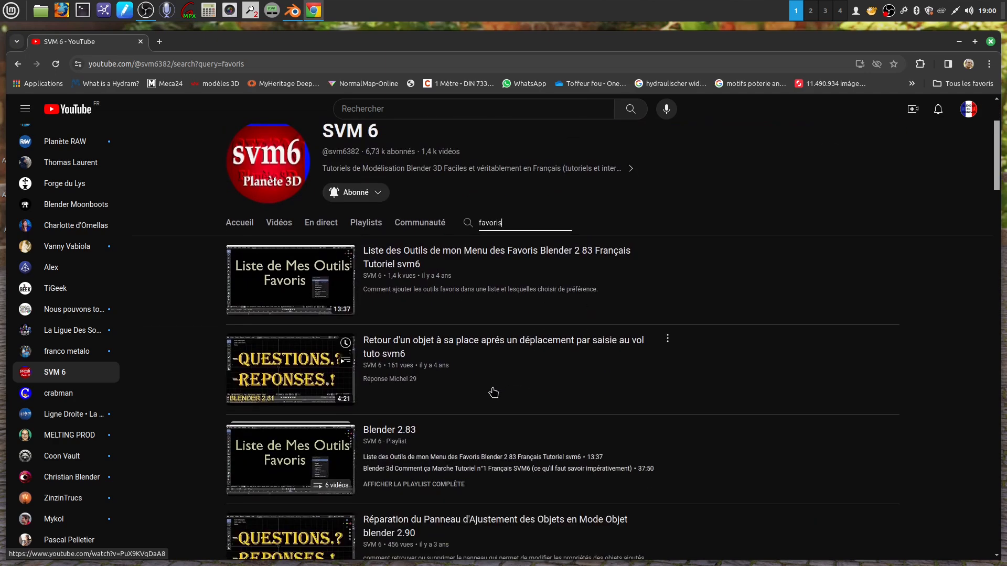
pyautogui.scroll(2, 432, 269)
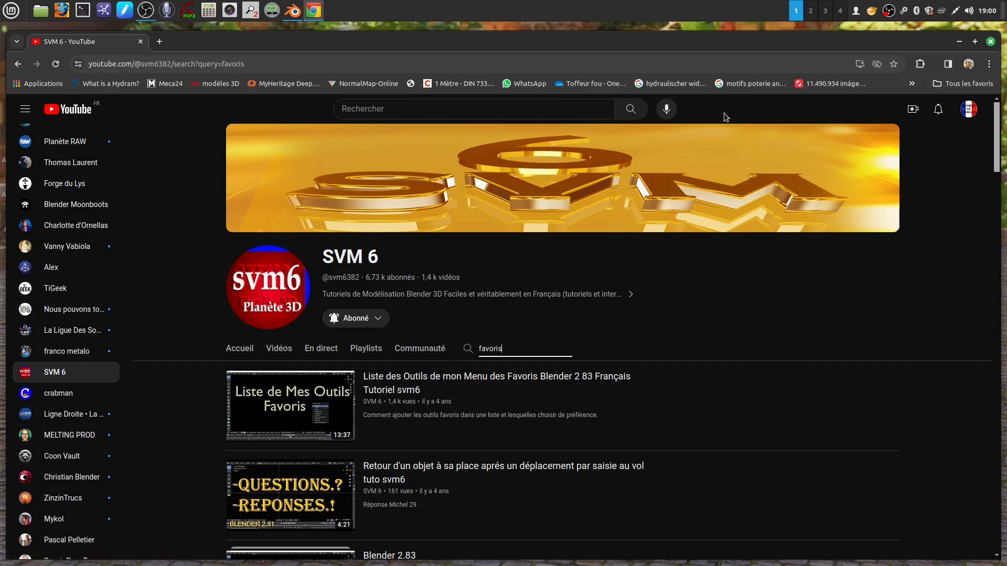
pyautogui.click(990, 42)
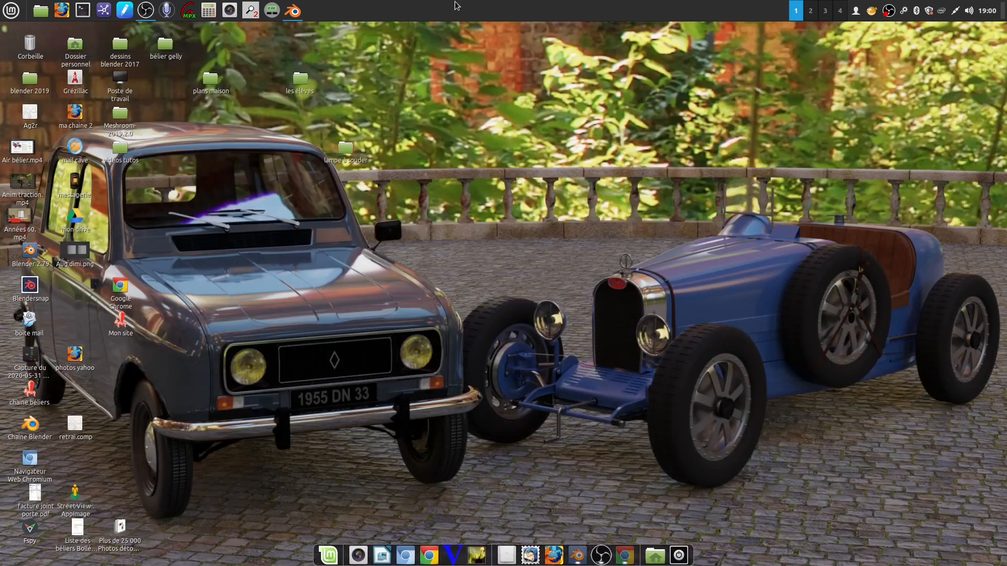
# Switch back to Blender, view the Quick Favorites in Edit Mode and return to Object Mode
pyautogui.click(293, 12)
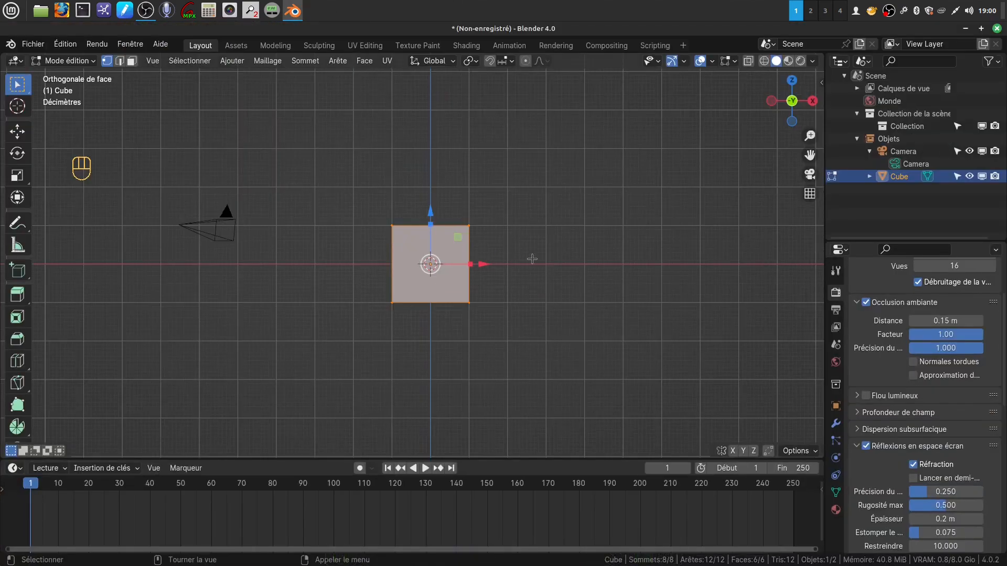
pyautogui.click(538, 223)
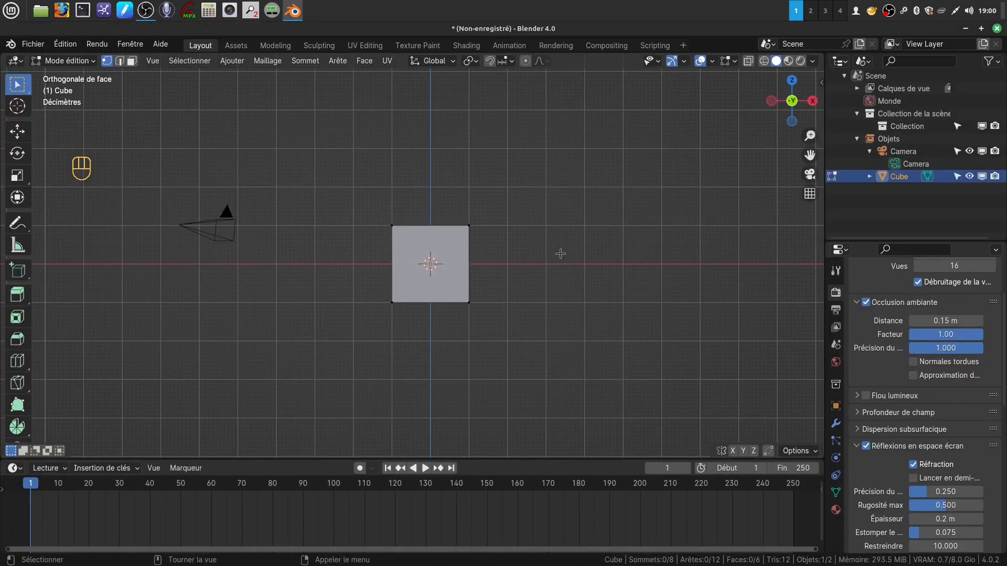
pyautogui.press('q')
pyautogui.scroll(2, 546, 309)
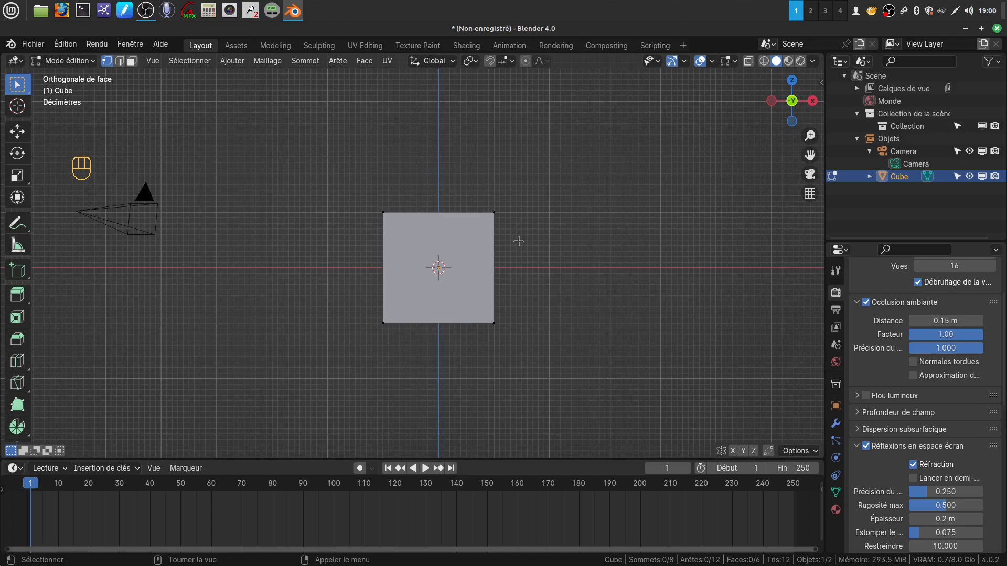
pyautogui.scroll(-1, 518, 238)
pyautogui.press('Tab')
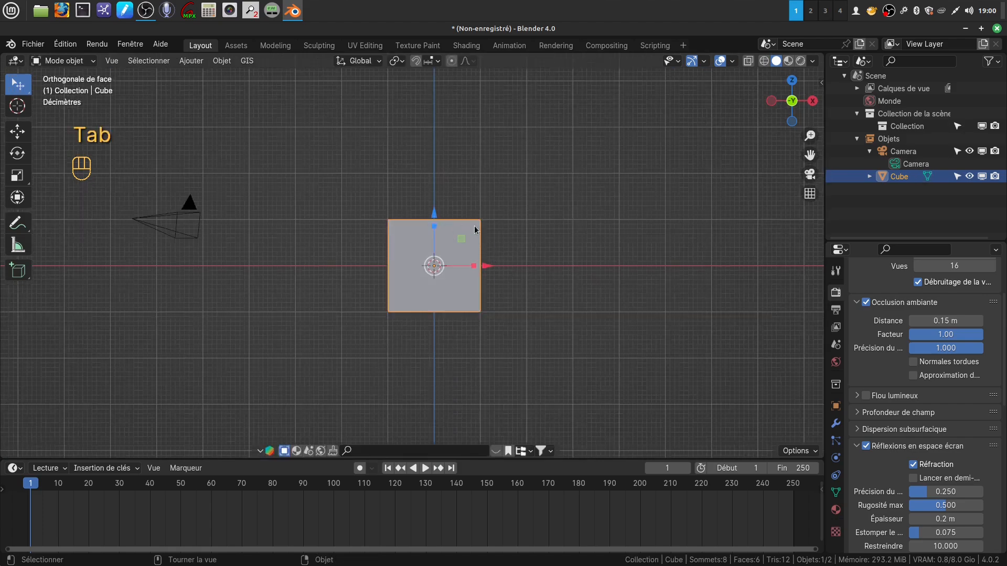
# Set the cube's origin to its upper rear corner vertex with Origin to Selected V/F/E and return to Object Mode
pyautogui.moveTo(476, 230)
pyautogui.mouseDown(button='middle')
pyautogui.moveTo(401, 251)
pyautogui.moveTo(370, 221)
pyautogui.moveTo(485, 209)
pyautogui.moveTo(549, 267)
pyautogui.moveTo(476, 256)
pyautogui.moveTo(470, 242)
pyautogui.moveTo(451, 254)
pyautogui.moveTo(419, 231)
pyautogui.moveTo(502, 244)
pyautogui.moveTo(530, 220)
pyautogui.moveTo(483, 240)
pyautogui.mouseUp(button='middle')
pyautogui.press('Tab')
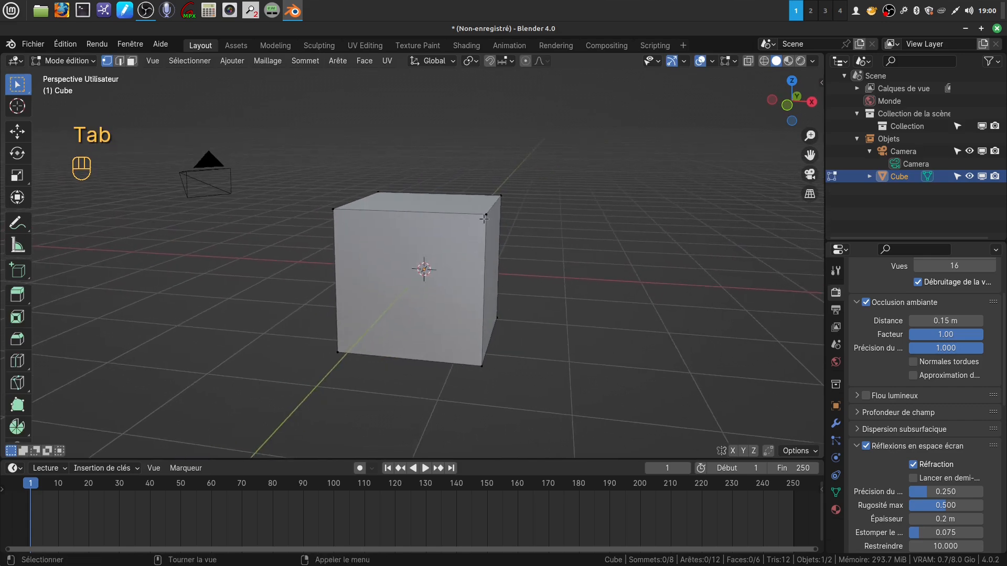
pyautogui.click(498, 193)
pyautogui.moveTo(559, 238); pyautogui.dragTo(545, 246, button='middle')
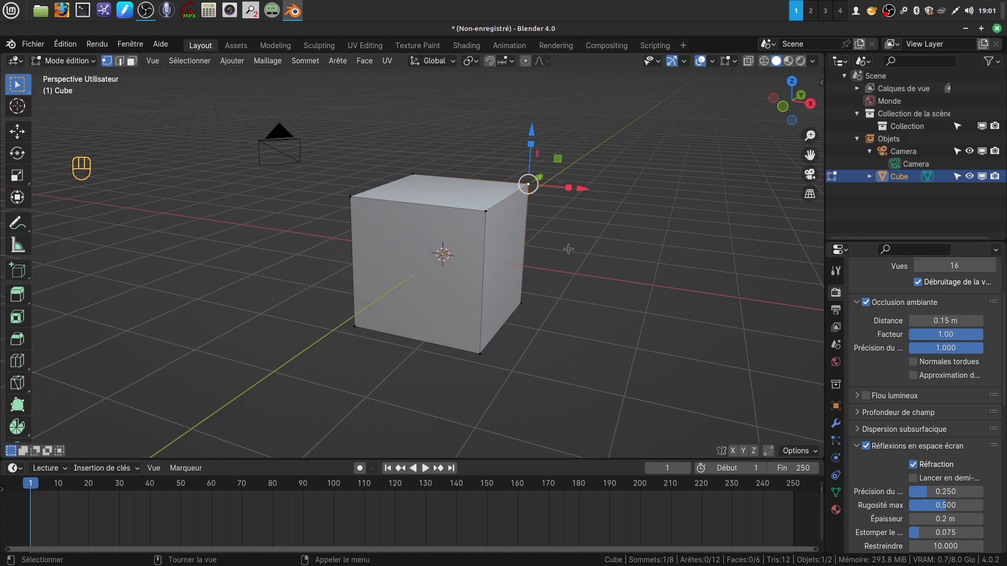
pyautogui.press('q')
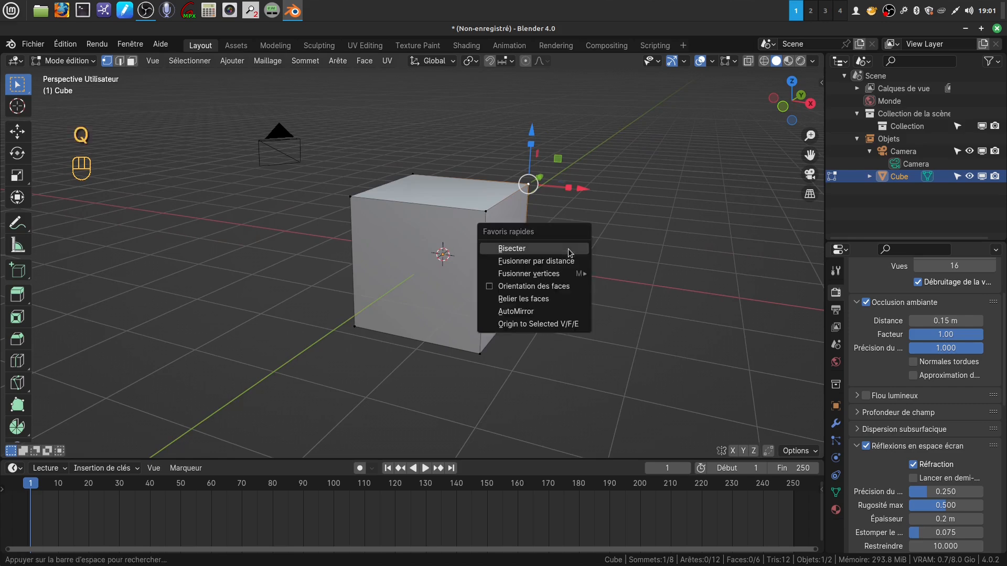
pyautogui.click(572, 325)
pyautogui.click(585, 288)
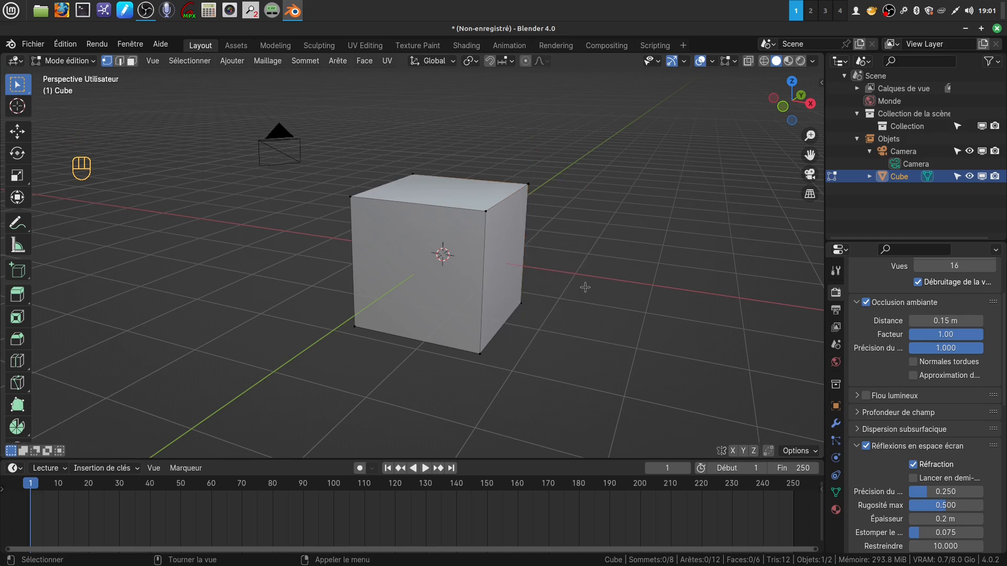
pyautogui.press('Tab')
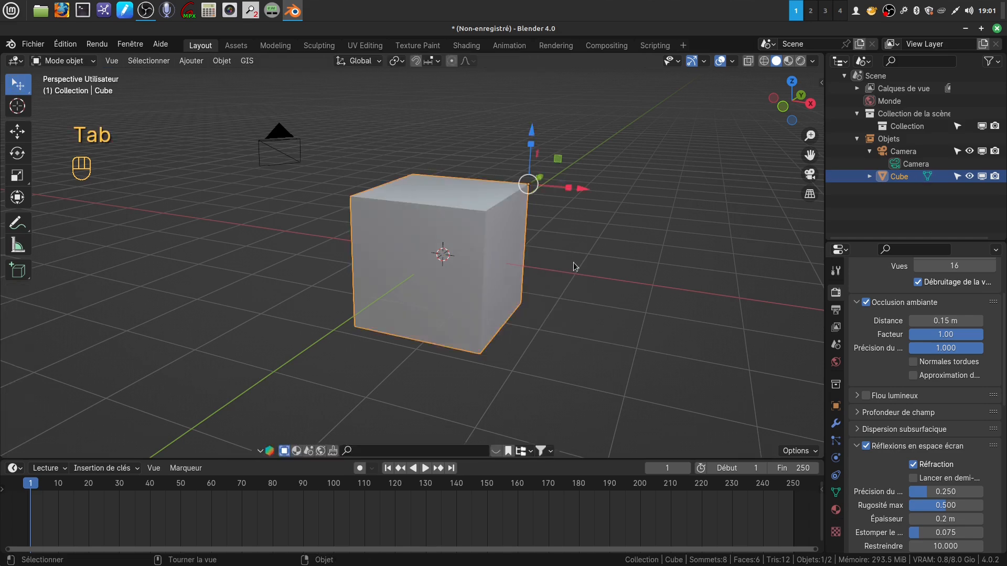
# Set the cube's origin to the centre of its top face with Origin to Selected V/F/E and check it in Object Mode
pyautogui.moveTo(575, 266); pyautogui.dragTo(483, 231, button='middle')
pyautogui.press('Tab')
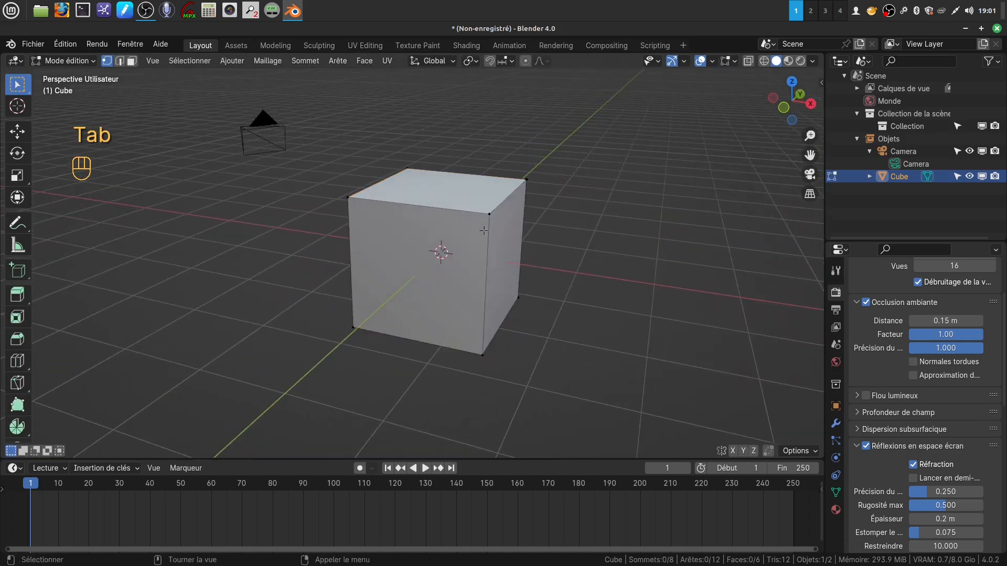
pyautogui.click(132, 61)
pyautogui.click(441, 190)
pyautogui.moveTo(616, 267)
pyautogui.mouseDown(button='middle')
pyautogui.moveTo(644, 262)
pyautogui.moveTo(624, 254)
pyautogui.mouseUp(button='middle')
pyautogui.press('q')
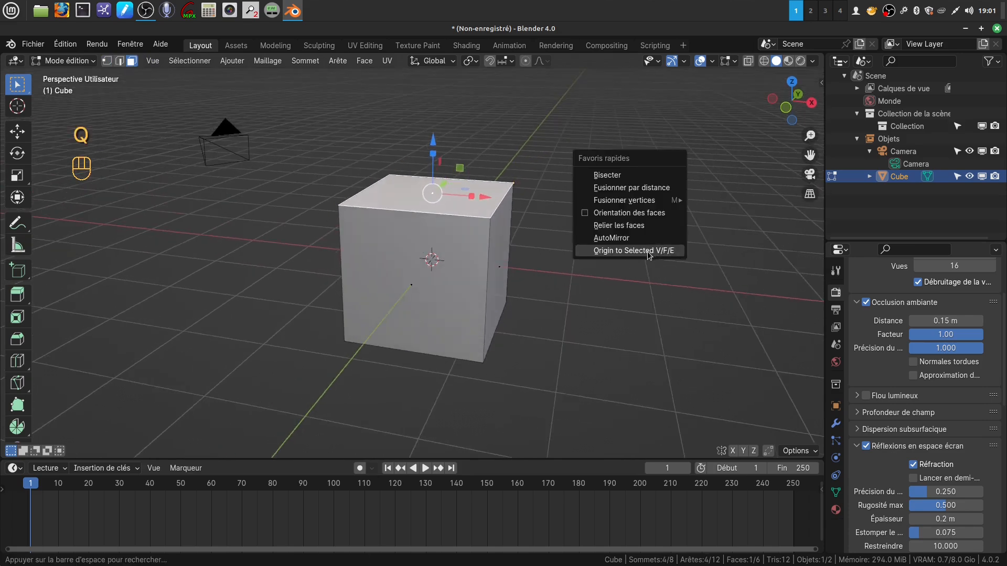
pyautogui.click(648, 250)
pyautogui.click(636, 270)
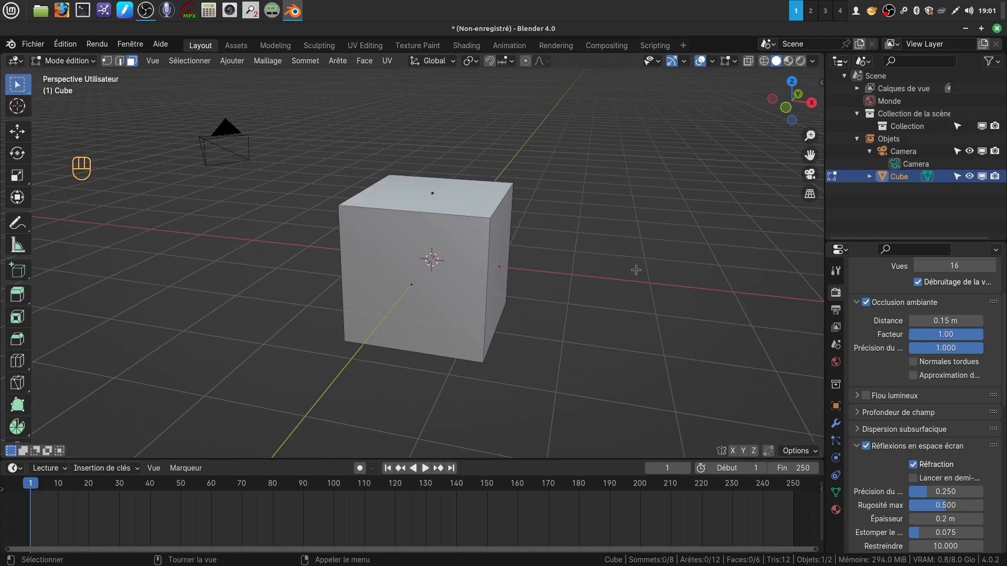
pyautogui.press('Tab')
pyautogui.moveTo(612, 222); pyautogui.dragTo(584, 230, button='middle')
pyautogui.press('Tab')
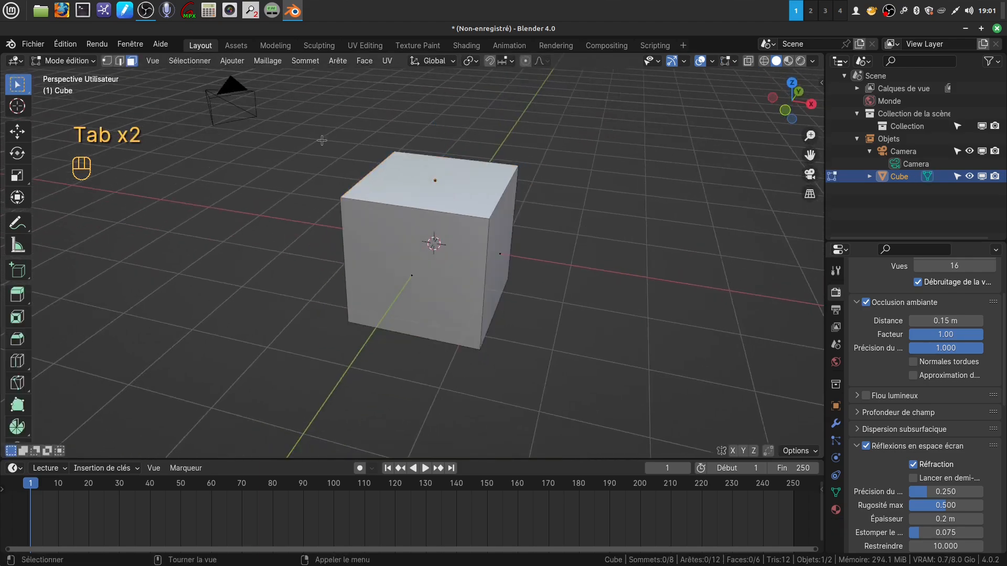
# Move the cube in Object Mode along the negative X axis, away from the 3D cursor
pyautogui.scroll(-1, 443, 191)
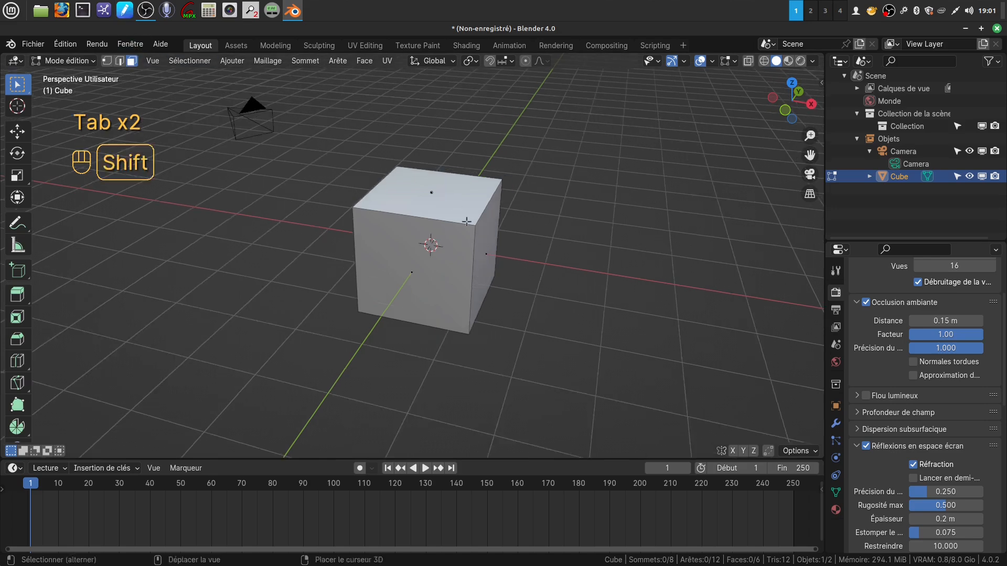
pyautogui.keyDown('shift'); pyautogui.moveTo(467, 220); pyautogui.dragTo(449, 256, button='middle'); pyautogui.keyUp('shift')
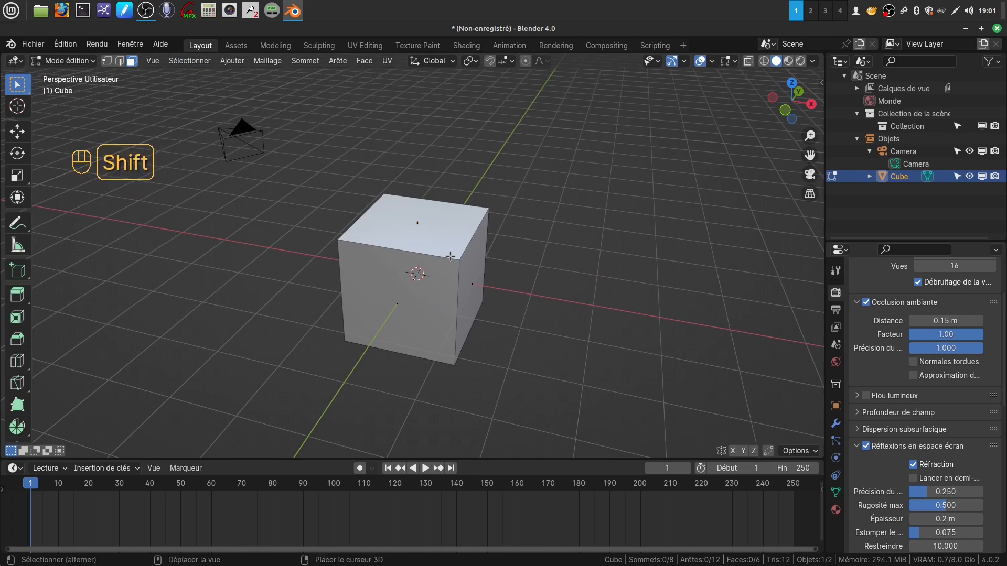
pyautogui.keyDown('shift'); pyautogui.moveTo(450, 256); pyautogui.dragTo(521, 184, button='middle'); pyautogui.keyUp('shift')
pyautogui.scroll(-1, 452, 236)
pyautogui.press('Tab')
pyautogui.moveTo(553, 186); pyautogui.dragTo(283, 212)
pyautogui.keyDown('shift'); pyautogui.moveTo(363, 242); pyautogui.dragTo(445, 254, button='middle'); pyautogui.keyUp('shift')
pyautogui.moveTo(378, 258); pyautogui.dragTo(358, 260, button='middle')
# Subdivide all of the cube's faces with 9 cuts and return to Object Mode
pyautogui.press('Tab')
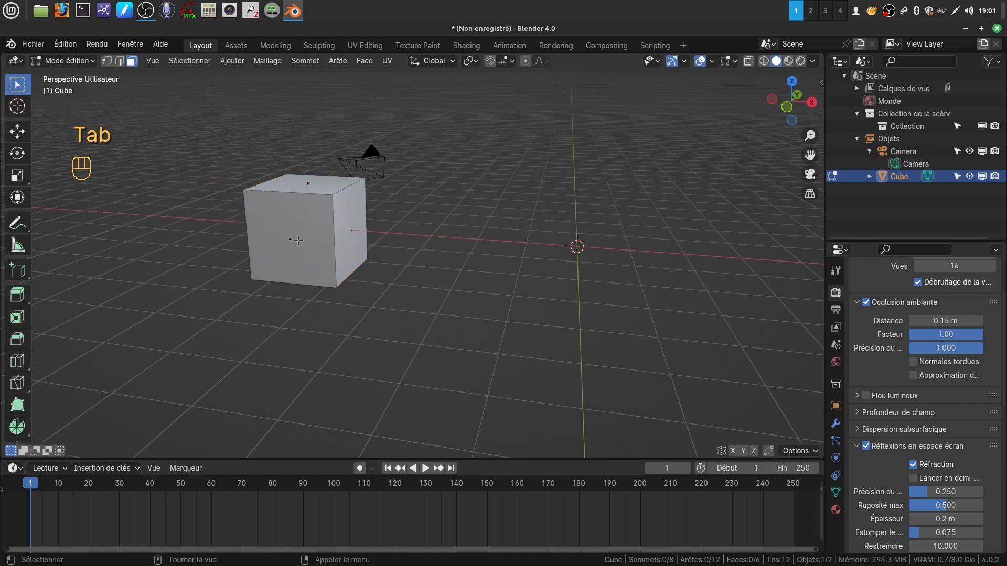
pyautogui.press('a')
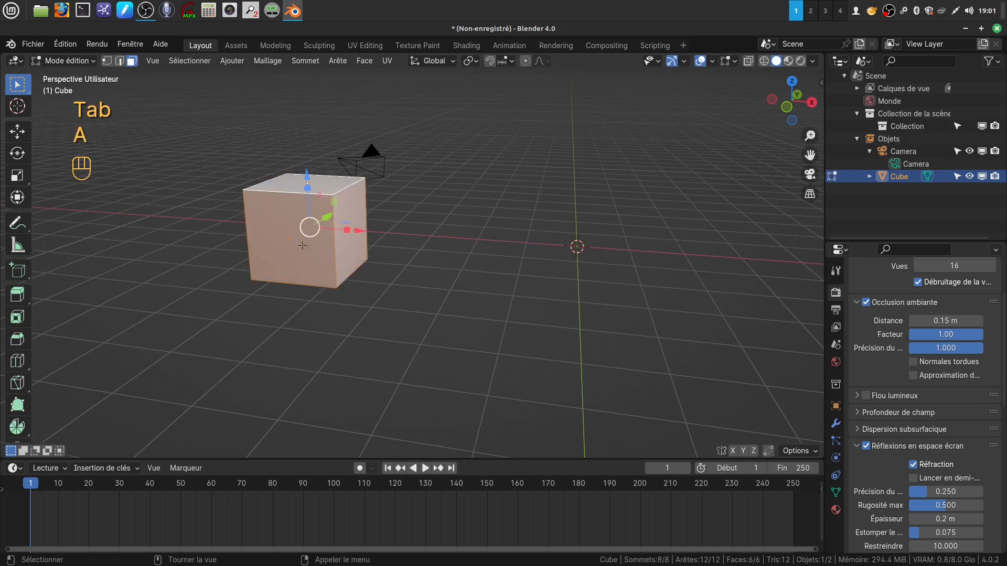
pyautogui.rightClick(244, 252)
pyautogui.click(242, 305)
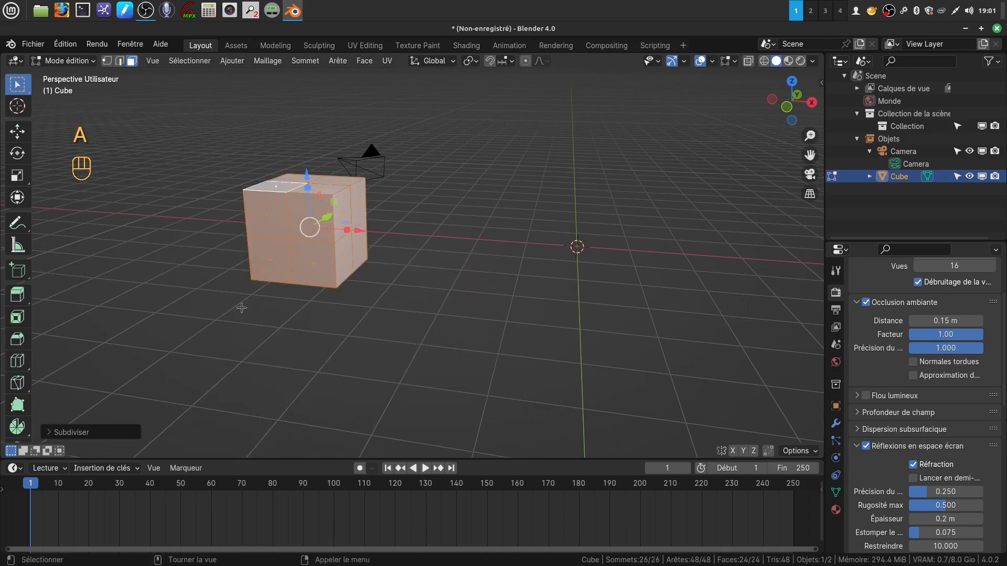
pyautogui.click(49, 435)
pyautogui.moveTo(145, 348); pyautogui.dragTo(215, 349)
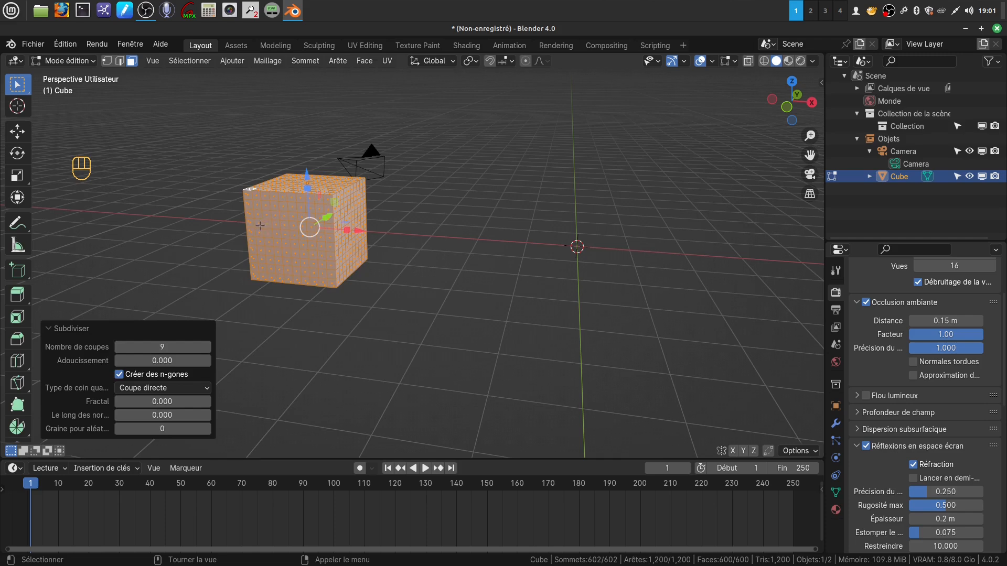
pyautogui.moveTo(259, 225); pyautogui.dragTo(289, 248, button='middle')
pyautogui.press('Tab')
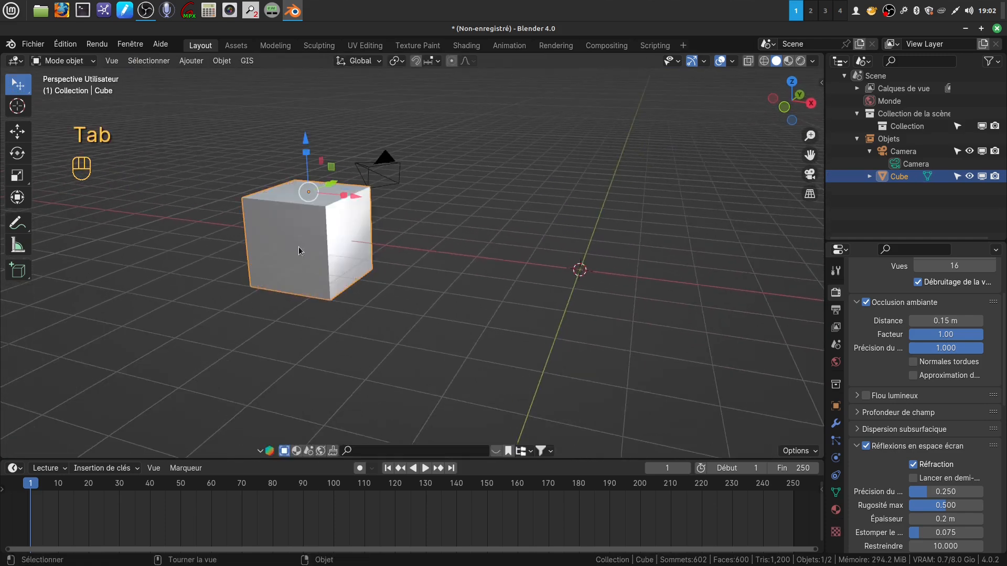
# Enable proportional editing in Edit Mode and push a lower face and an upper face of the cube's positive X side inward along X
pyautogui.press('Tab')
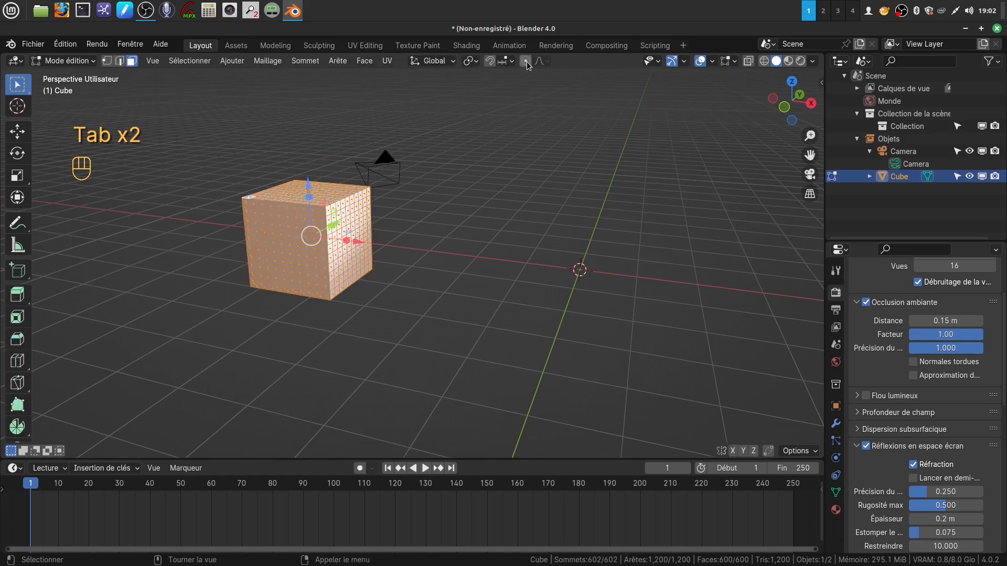
pyautogui.click(525, 61)
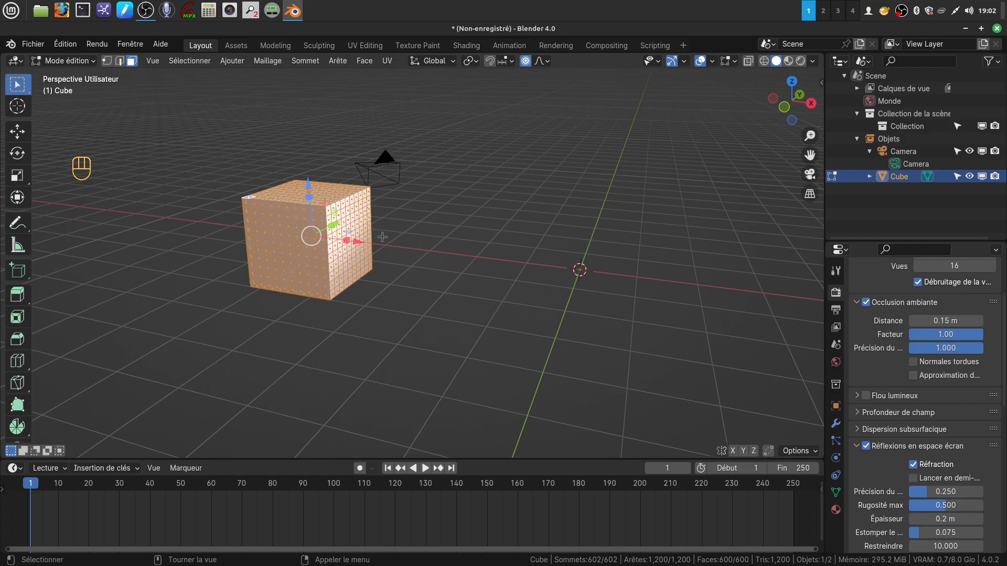
pyautogui.moveTo(354, 226); pyautogui.dragTo(375, 233)
pyautogui.click(354, 266)
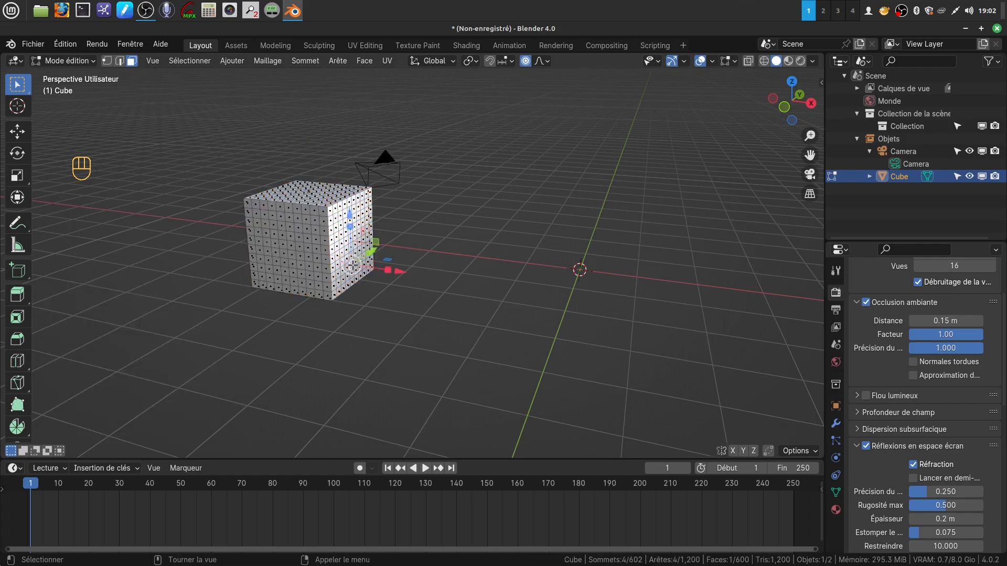
pyautogui.moveTo(399, 271); pyautogui.dragTo(371, 269)
pyautogui.click(342, 201)
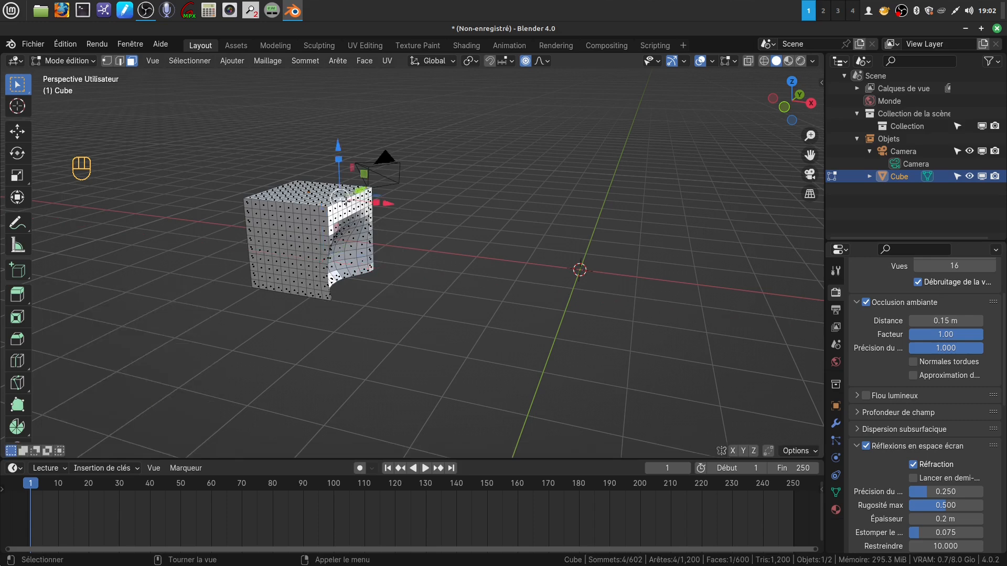
pyautogui.moveTo(389, 203); pyautogui.dragTo(328, 209)
# Move a lower face on the cube's negative Y side about 0.7 m along Y with proportional editing, and return to Object Mode
pyautogui.scroll(-6, 377, 203)
pyautogui.moveTo(449, 252); pyautogui.dragTo(358, 252, button='middle')
pyautogui.click(309, 235)
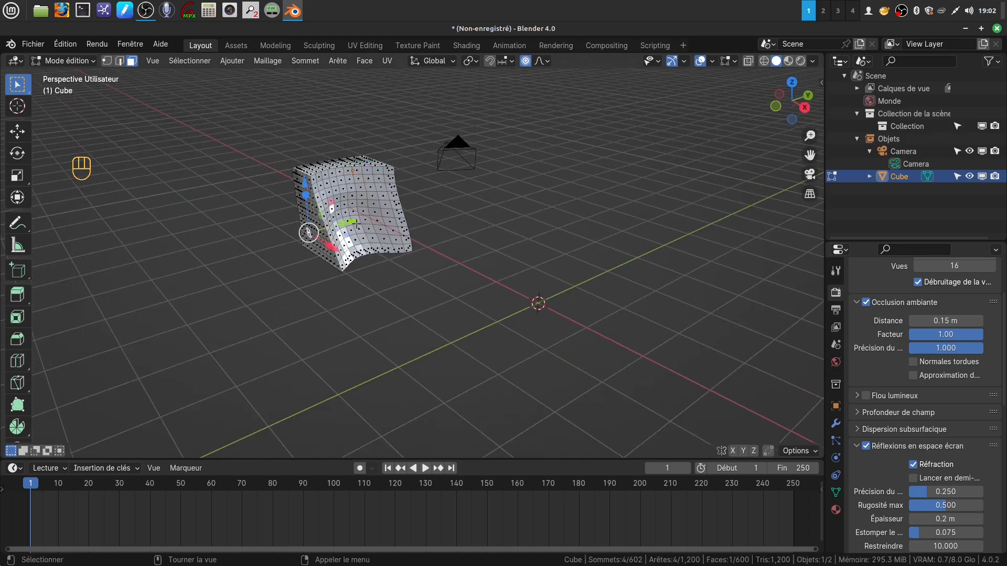
pyautogui.moveTo(356, 224); pyautogui.dragTo(389, 211)
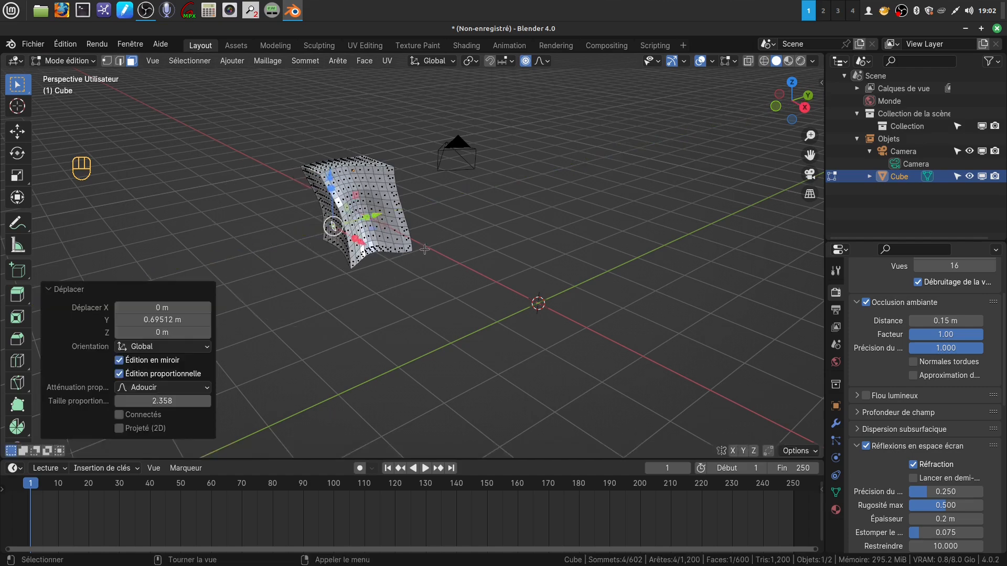
pyautogui.moveTo(439, 250); pyautogui.dragTo(355, 256, button='middle')
pyautogui.press('Tab')
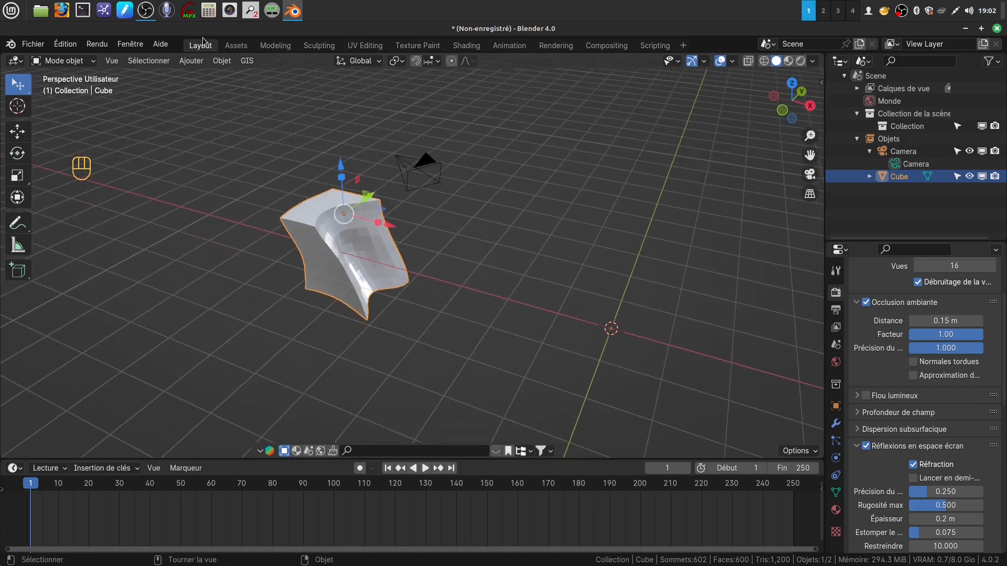
# Set the deformed cube's origin with Origin to Geometry and check its placement inside the shape
pyautogui.click(219, 60)
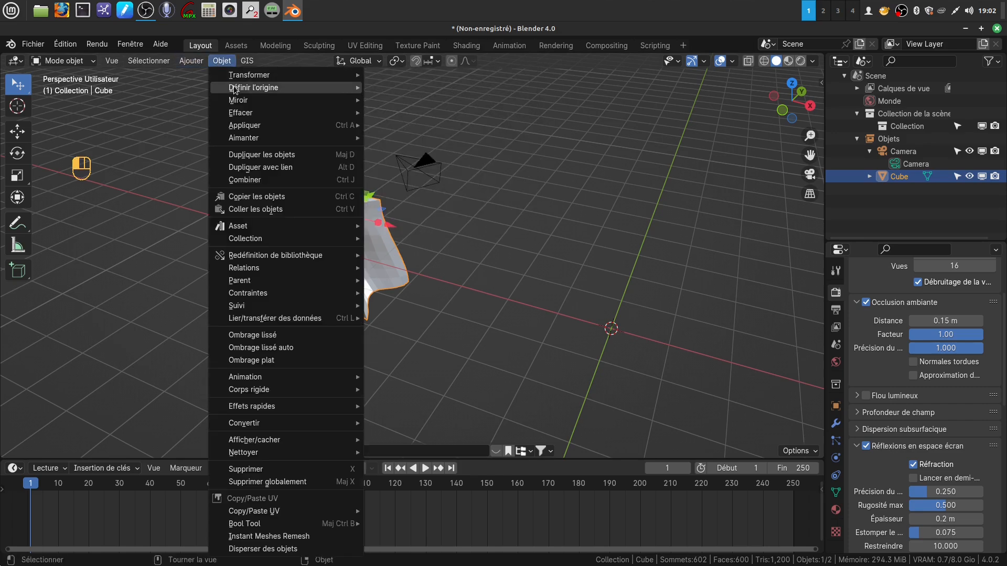
pyautogui.moveTo(234, 89)
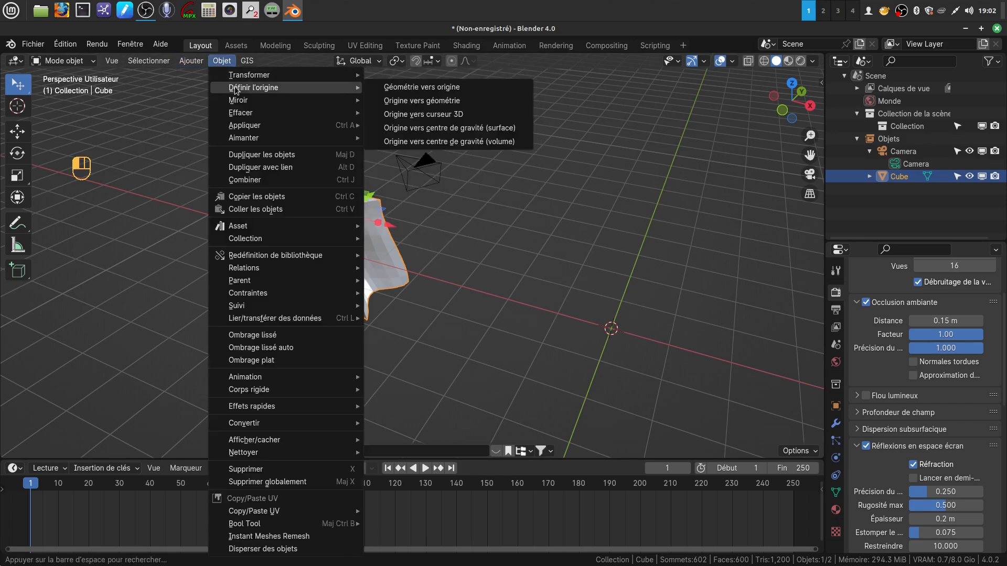
pyautogui.click(425, 102)
pyautogui.moveTo(397, 303); pyautogui.dragTo(322, 209, button='middle')
pyautogui.moveTo(373, 283); pyautogui.dragTo(333, 178, button='middle')
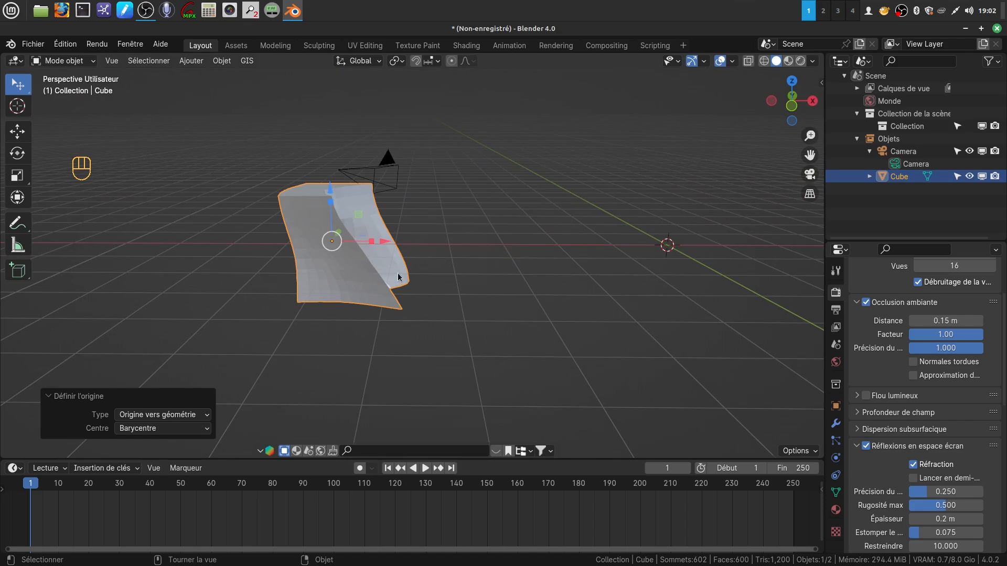
pyautogui.scroll(-1, 398, 273)
pyautogui.keyDown('shift'); pyautogui.moveTo(395, 275); pyautogui.dragTo(366, 282, button='middle'); pyautogui.keyUp('shift')
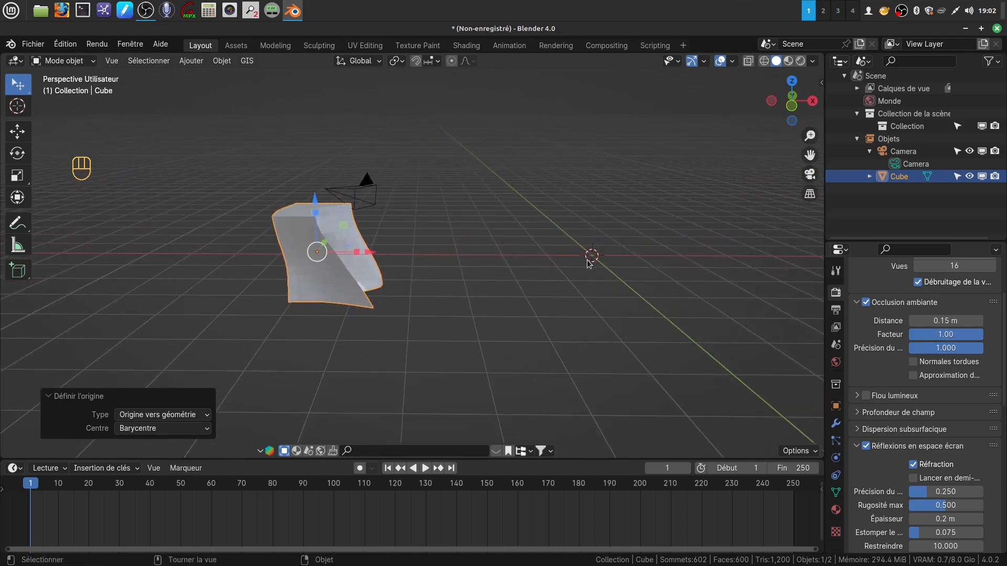
pyautogui.moveTo(346, 268); pyautogui.dragTo(369, 266, button='middle')
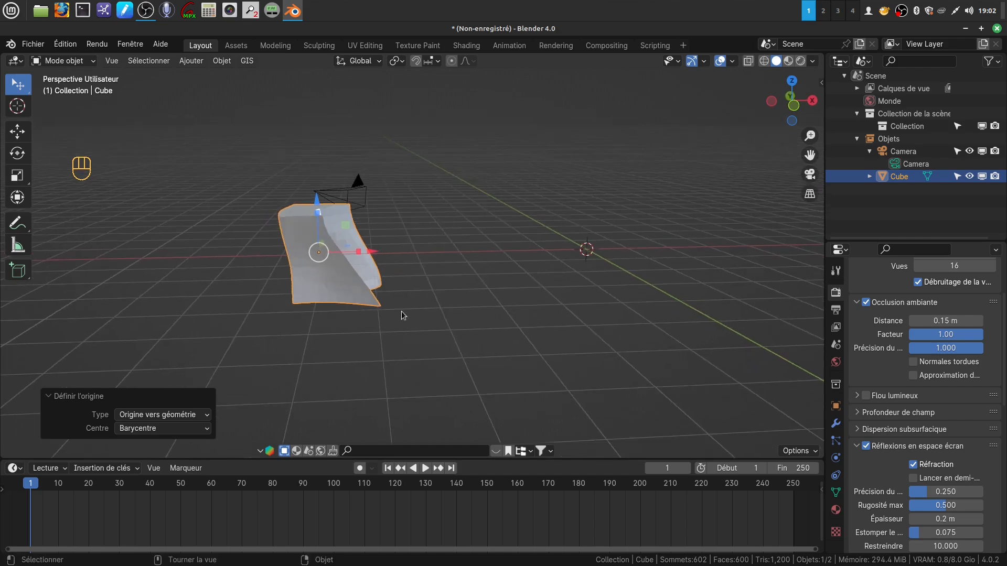
# Snap the deformed cube to the 3D cursor with Selection to Cursor and inspect the alignment
pyautogui.hotkey('shift', 's')
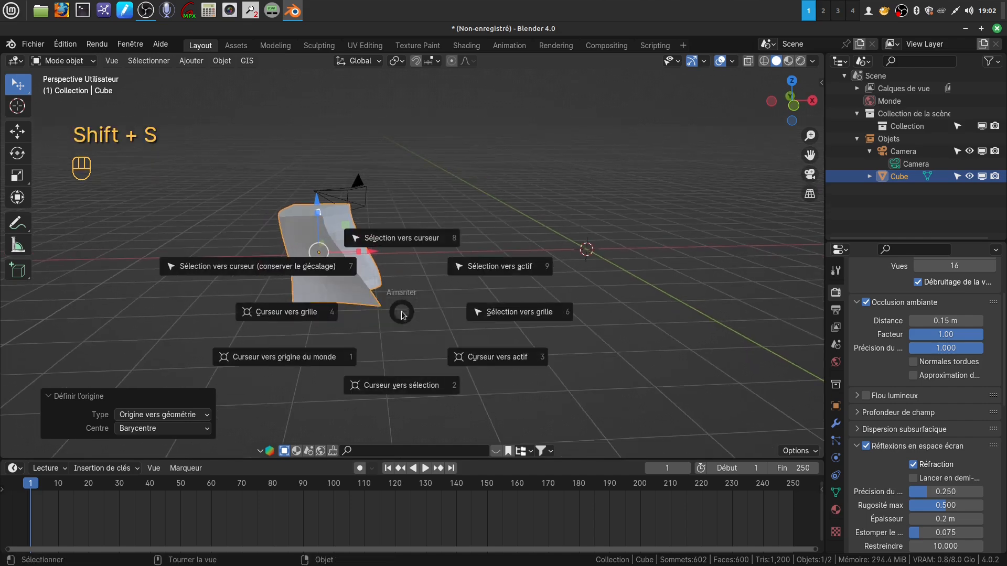
pyautogui.click(415, 242)
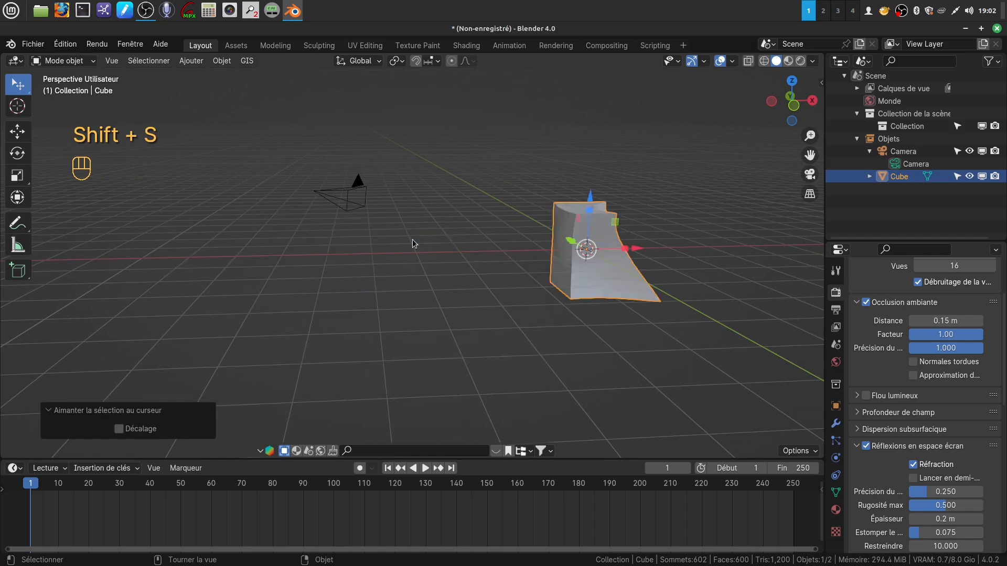
pyautogui.keyDown('shift'); pyautogui.moveTo(579, 291); pyautogui.dragTo(500, 299, button='middle'); pyautogui.keyUp('shift')
pyautogui.scroll(3, 523, 304)
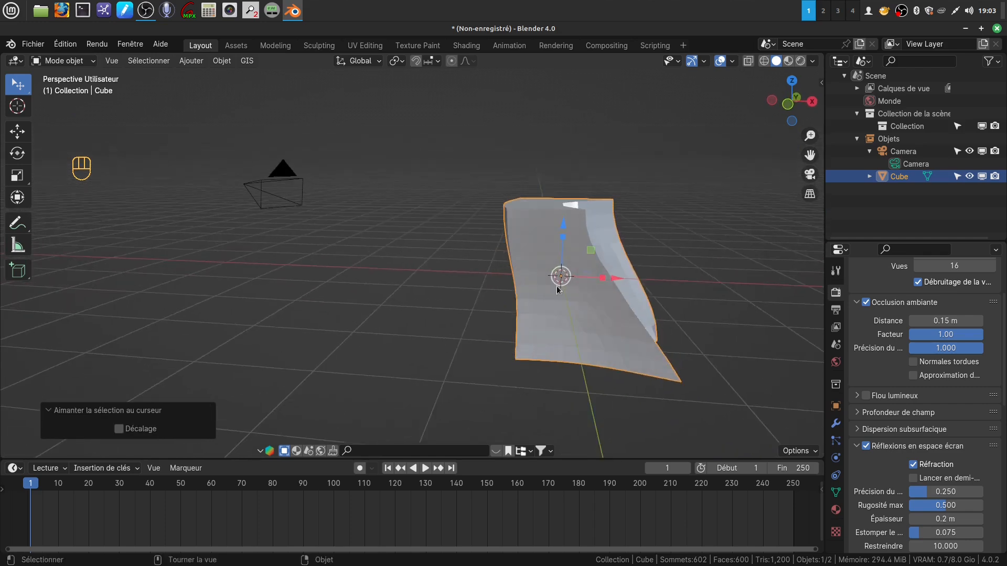
pyautogui.moveTo(581, 300)
pyautogui.mouseDown(button='middle')
pyautogui.moveTo(607, 297)
pyautogui.moveTo(577, 285)
pyautogui.moveTo(584, 295)
pyautogui.mouseUp(button='middle')
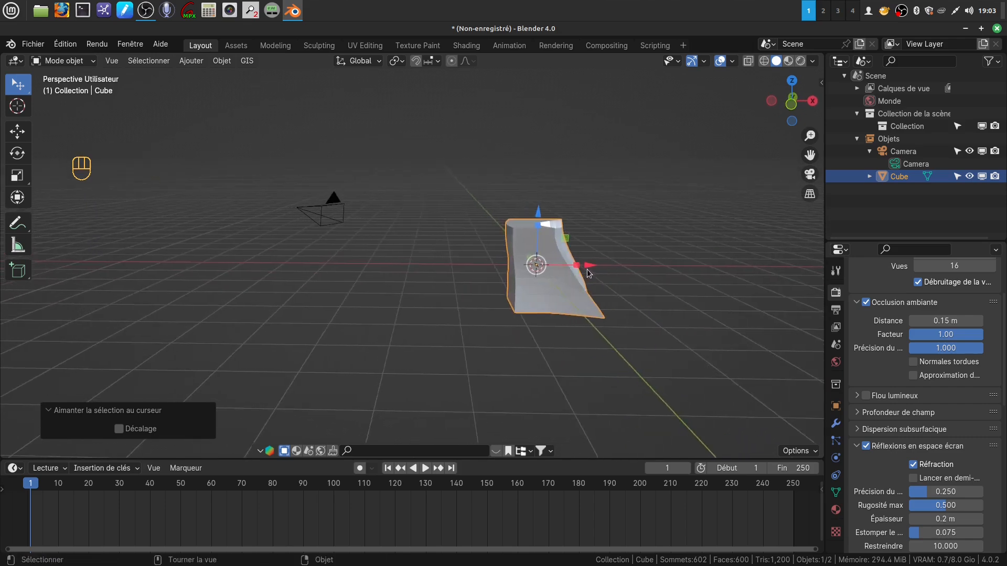
# Move the deformed cube about 5.5 m along the negative X axis, away from the 3D cursor
pyautogui.moveTo(588, 273); pyautogui.dragTo(389, 276)
pyautogui.keyDown('shift'); pyautogui.moveTo(389, 276); pyautogui.dragTo(428, 270, button='middle'); pyautogui.keyUp('shift')
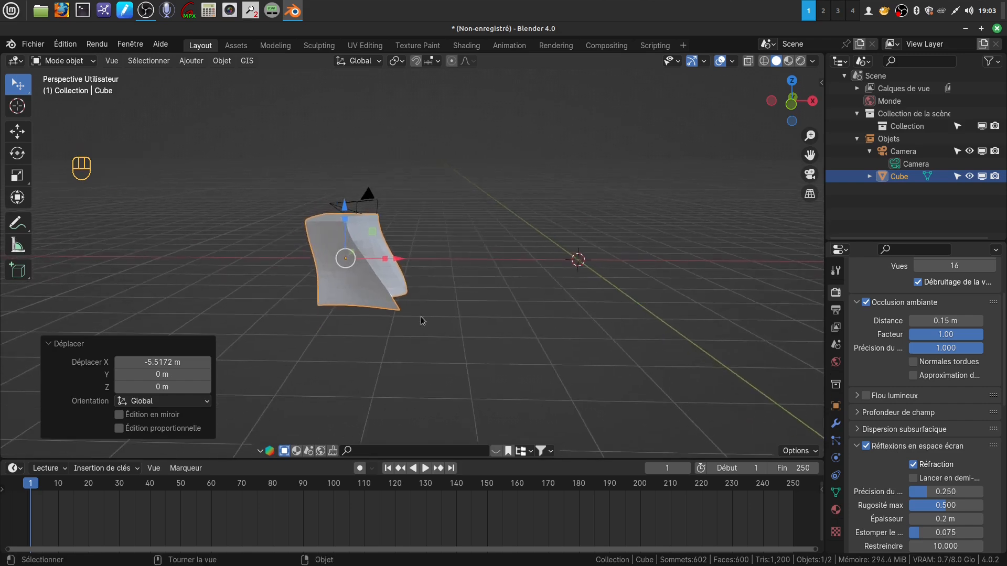
pyautogui.scroll(1, 421, 320)
# Set the cube's origin to a single vertex on the lower outer edge of its curved side with Quick Favorites, and return to Object Mode
pyautogui.press('Tab')
pyautogui.scroll(2, 434, 319)
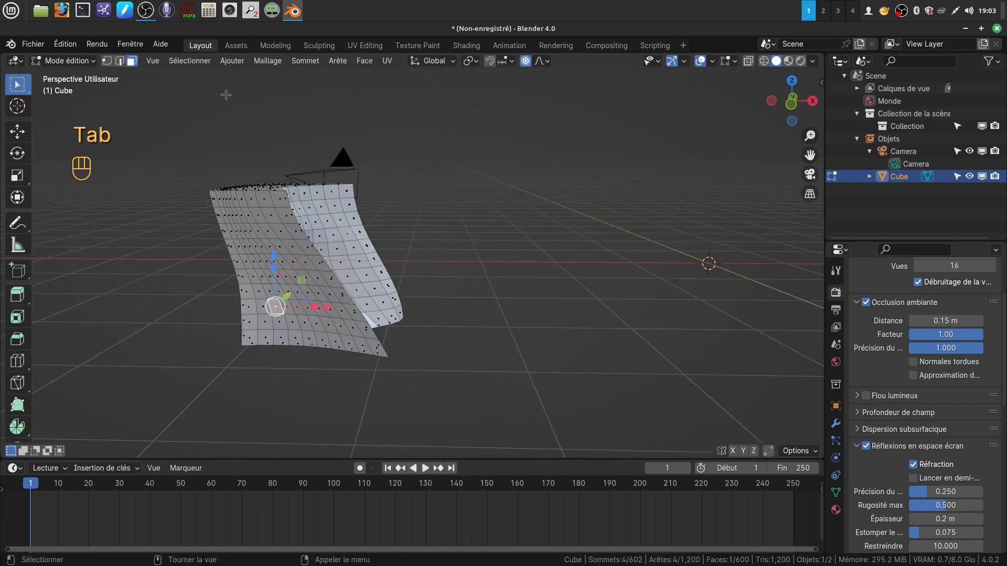
pyautogui.click(107, 61)
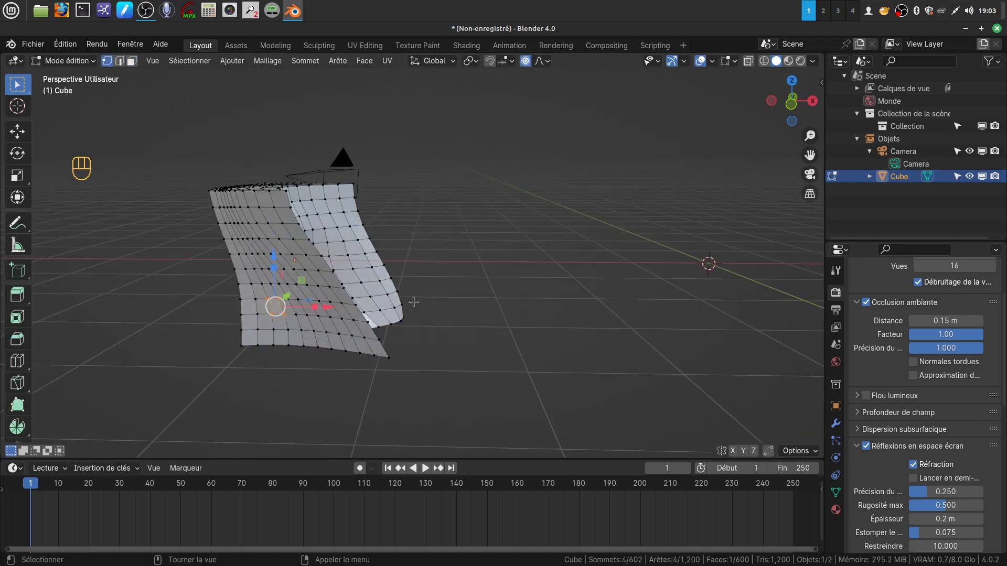
pyautogui.click(398, 291)
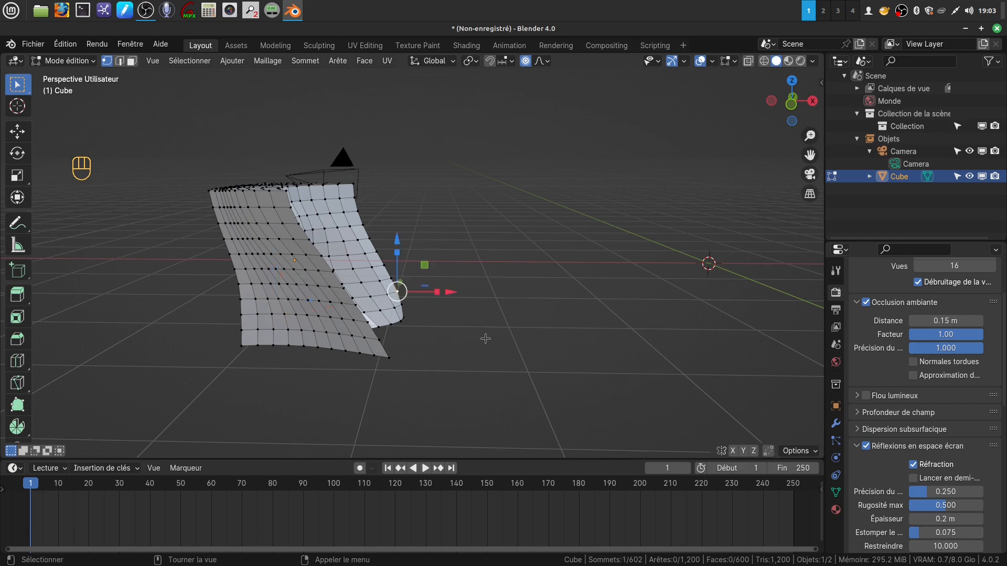
pyautogui.press('q')
pyautogui.click(473, 338)
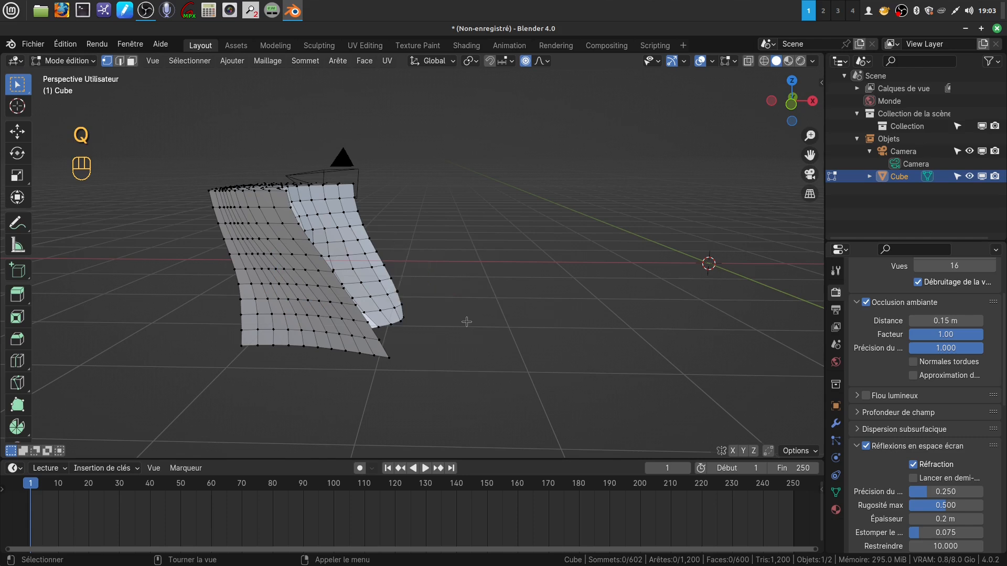
pyautogui.press('Tab')
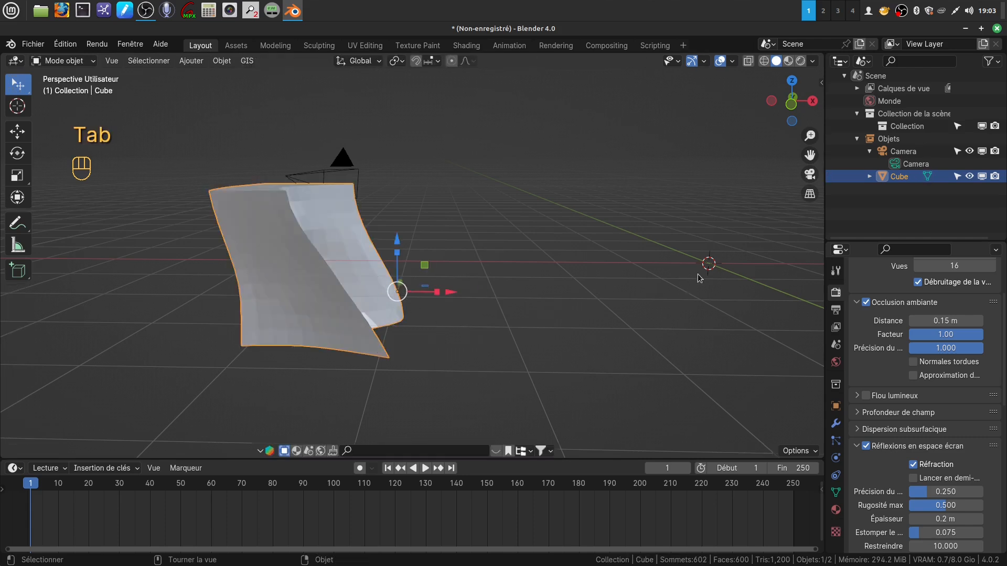
# Snap the 3D cursor to the cube's origin with Cursor to Selection
pyautogui.hotkey('shift', 's')
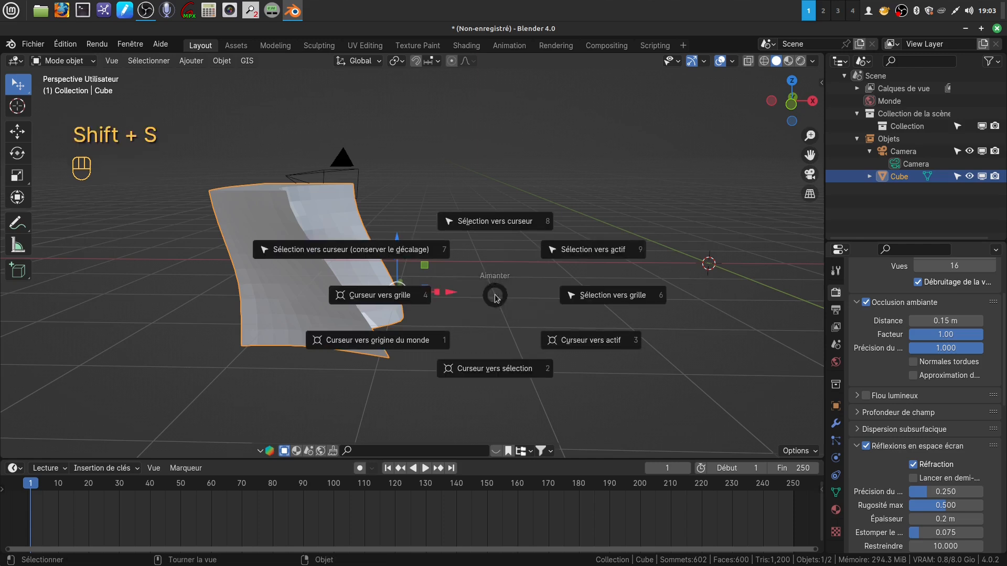
pyautogui.click(507, 370)
pyautogui.moveTo(517, 341); pyautogui.dragTo(499, 337, button='middle')
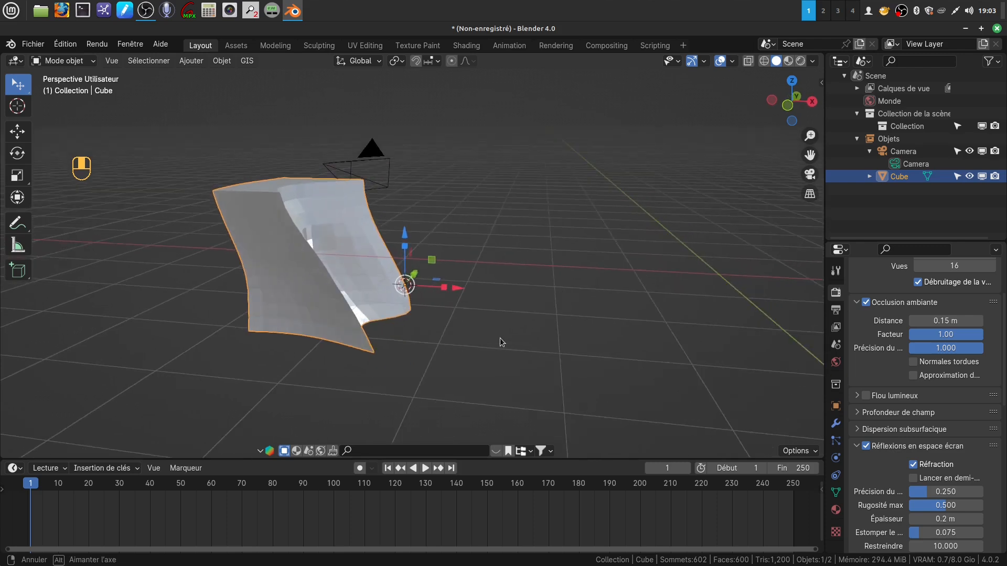
# Try to undo the cursor snap and reset the 3D cursor to the world origin
pyautogui.press('ctrl')
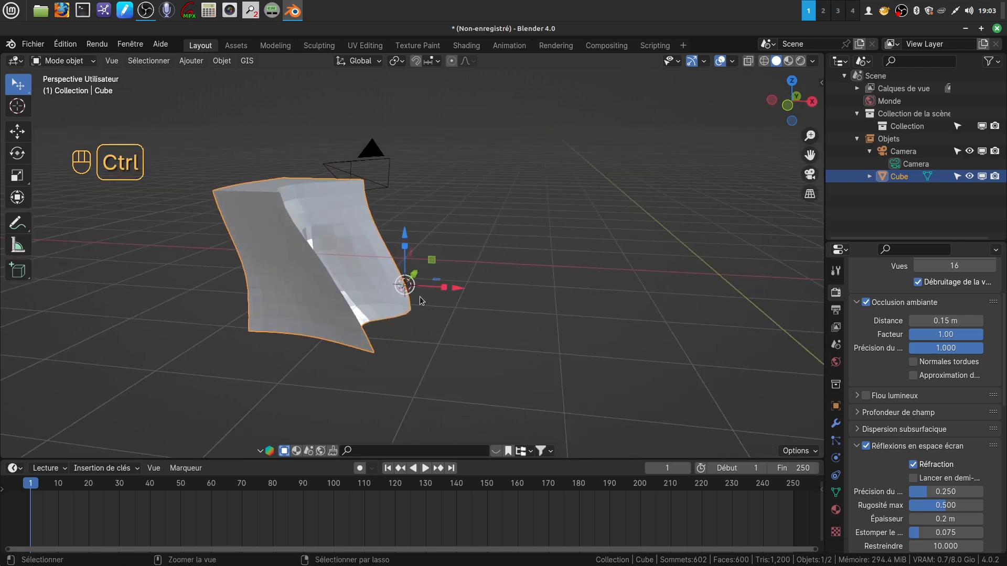
pyautogui.hotkey('ctrl', 'z')
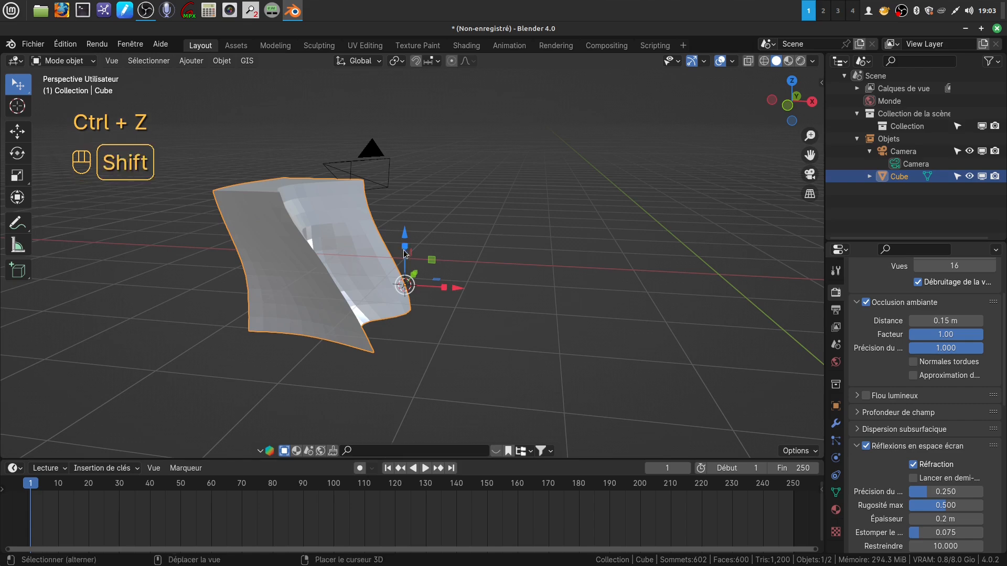
pyautogui.moveTo(404, 249)
pyautogui.keyDown('shift'); pyautogui.mouseDown(button='middle')
pyautogui.moveTo(380, 252)
pyautogui.moveTo(407, 239)
pyautogui.mouseUp(button='middle'); pyautogui.keyUp('shift')
pyautogui.keyDown('shift'); pyautogui.moveTo(410, 318); pyautogui.dragTo(479, 288, button='middle'); pyautogui.keyUp('shift')
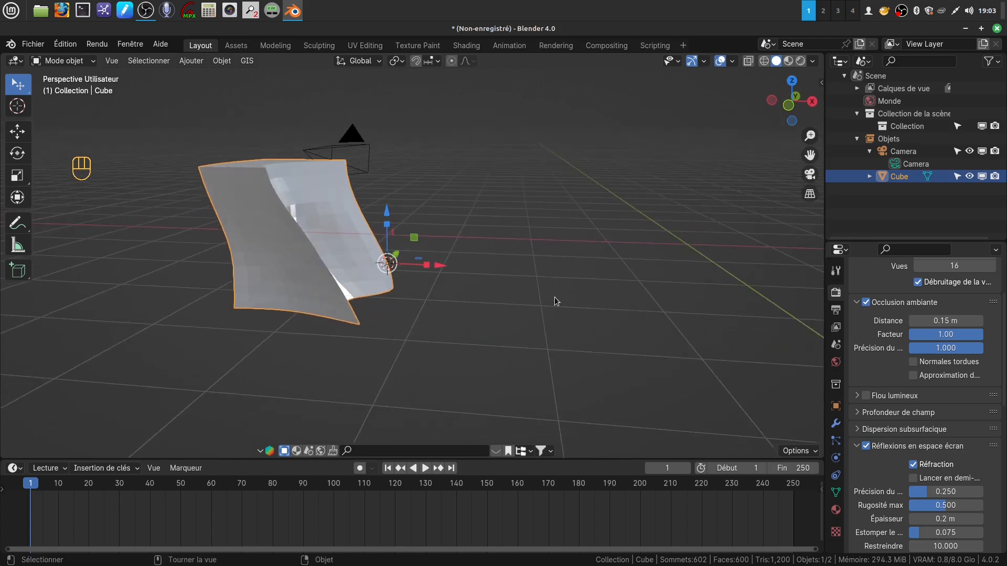
pyautogui.press('shift')
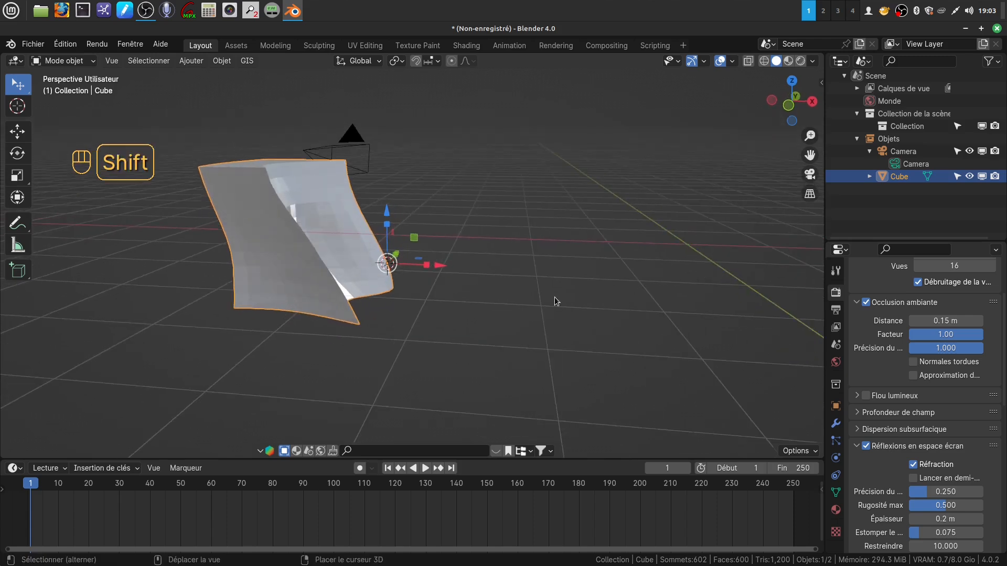
pyautogui.hotkey('shift', 'c')
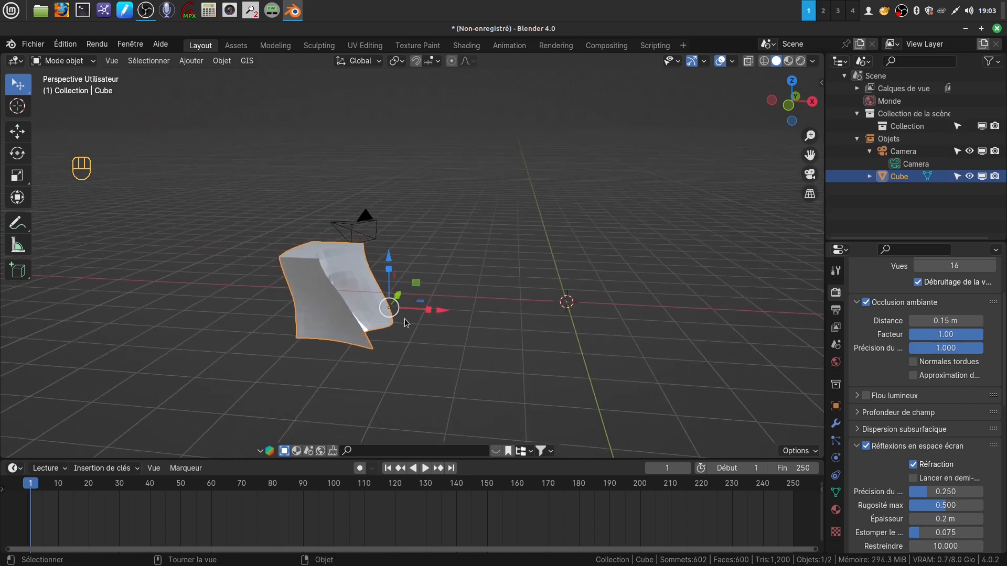
# Snap the cube's vertex origin to the 3D cursor with Selection to Cursor and inspect the alignment from several angles
pyautogui.press('shift')
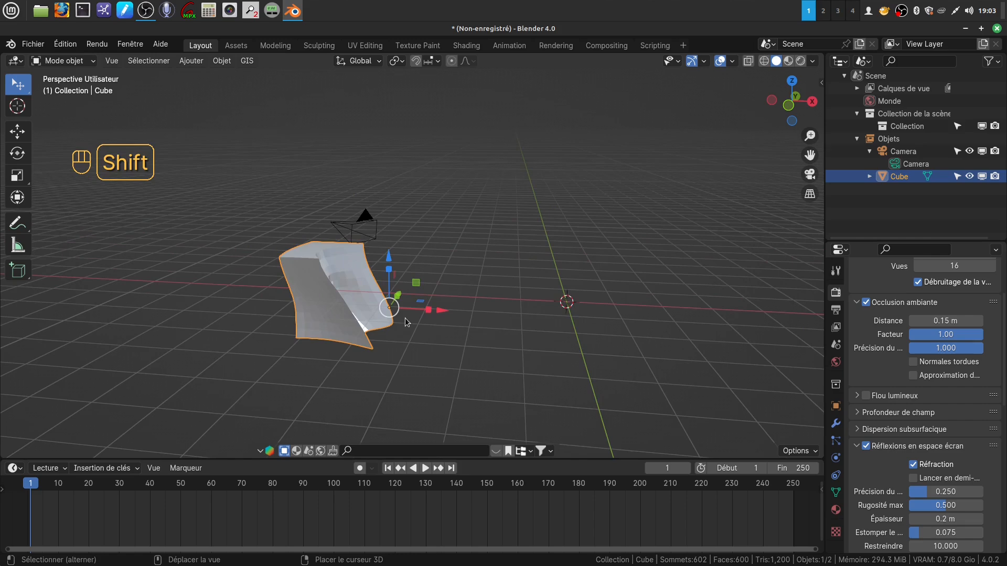
pyautogui.hotkey('shift', 's')
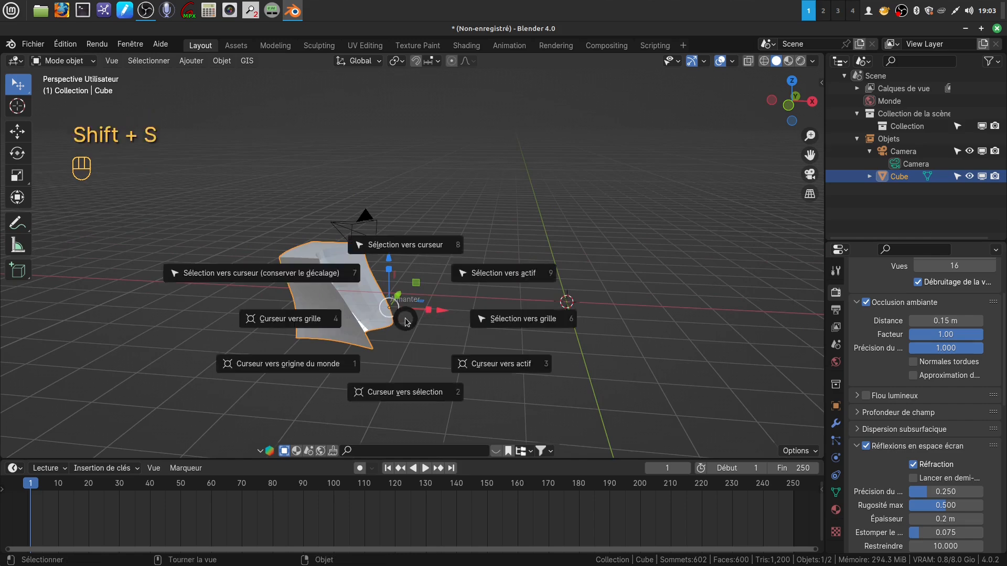
pyautogui.click(417, 246)
pyautogui.moveTo(555, 328); pyautogui.dragTo(443, 321, button='middle')
pyautogui.scroll(3, 512, 345)
pyautogui.moveTo(511, 345); pyautogui.dragTo(490, 341, button='middle')
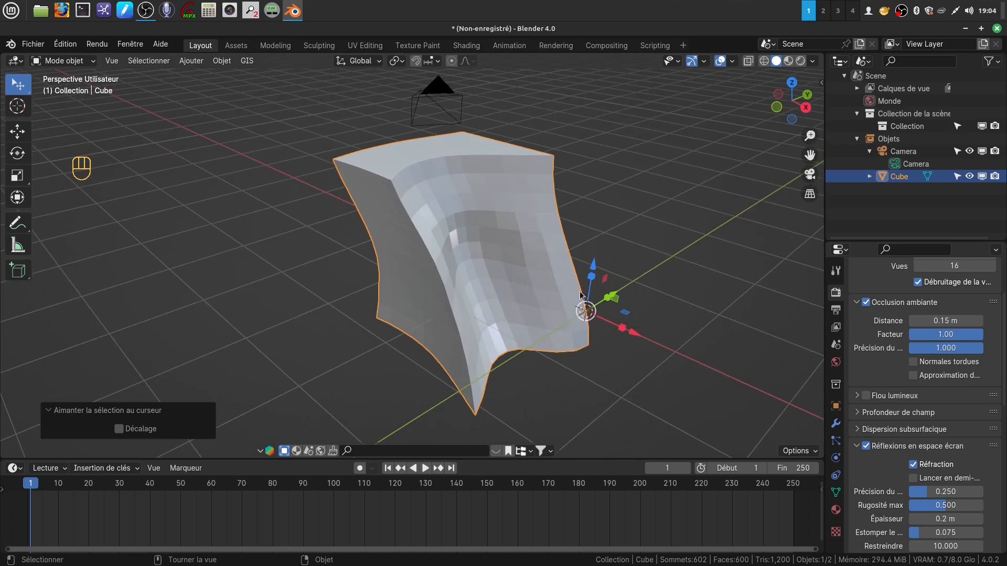
pyautogui.moveTo(538, 306); pyautogui.dragTo(627, 257, button='middle')
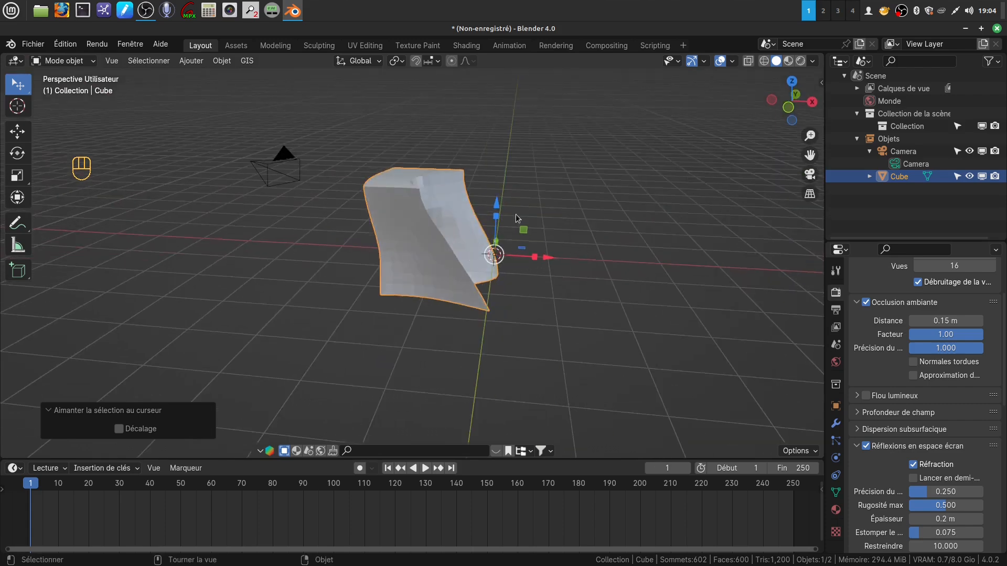
pyautogui.moveTo(530, 270); pyautogui.dragTo(583, 275, button='middle')
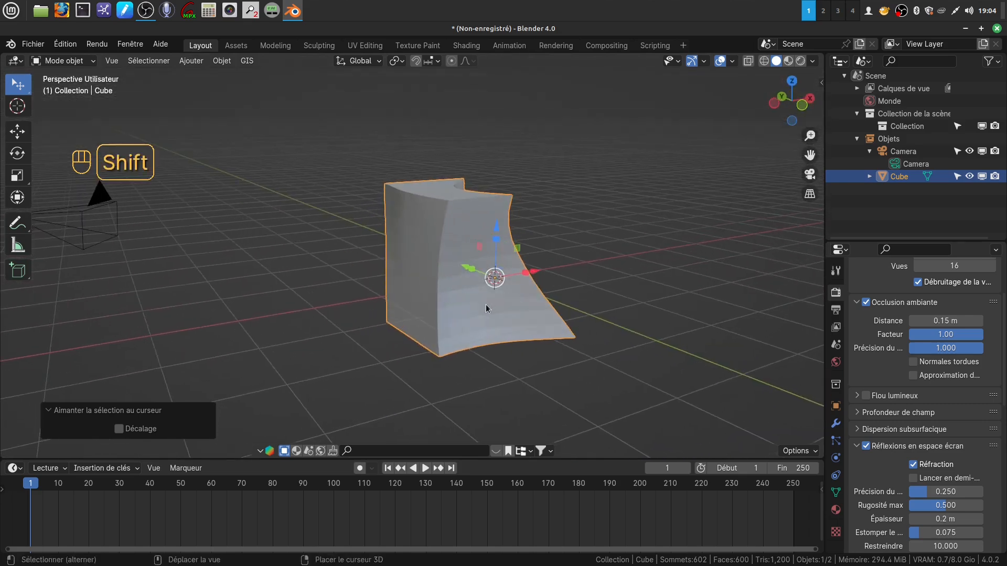
# In Edit Mode, select a two-row by three-column patch of faces near the middle of the cube's flat side
pyautogui.keyDown('shift'); pyautogui.moveTo(486, 304); pyautogui.dragTo(548, 241, button='middle'); pyautogui.keyUp('shift')
pyautogui.scroll(3, 473, 308)
pyautogui.press('Tab')
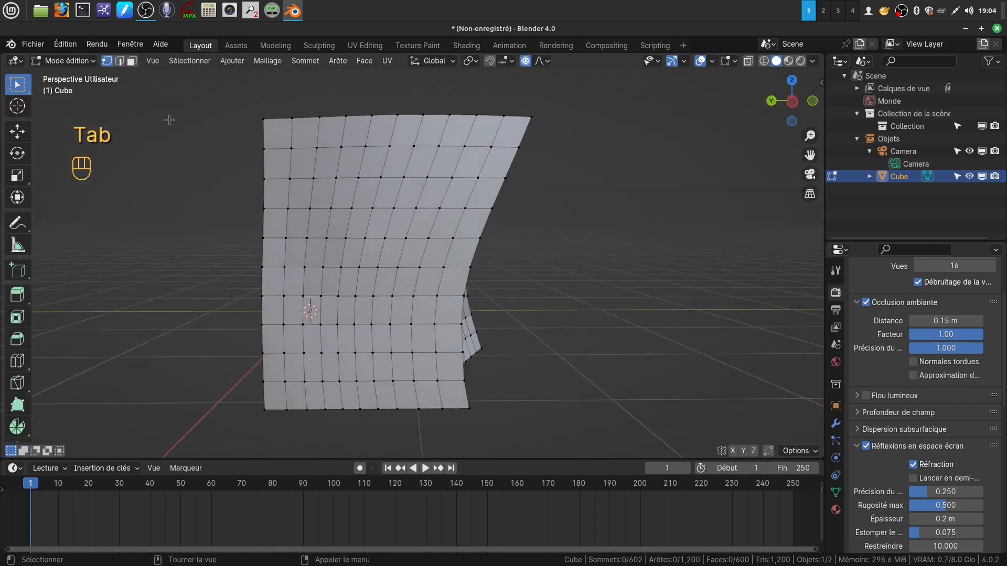
pyautogui.click(132, 60)
pyautogui.press('c')
pyautogui.moveTo(353, 266); pyautogui.dragTo(339, 267)
pyautogui.rightClick(357, 270)
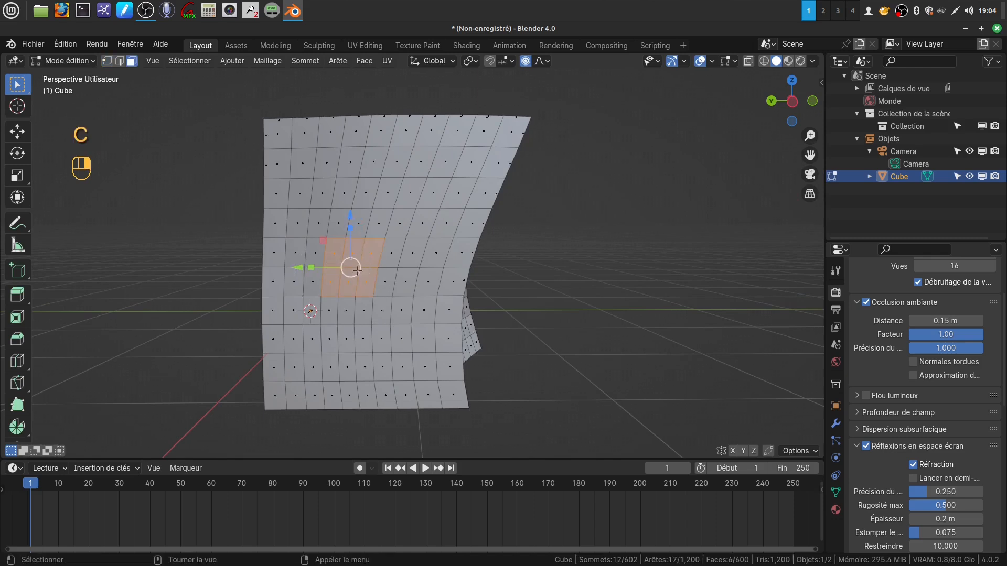
# Shape the selected faces into a circle with LoopTools and delete those faces to open a round hole
pyautogui.rightClick(554, 267)
pyautogui.moveTo(510, 278)
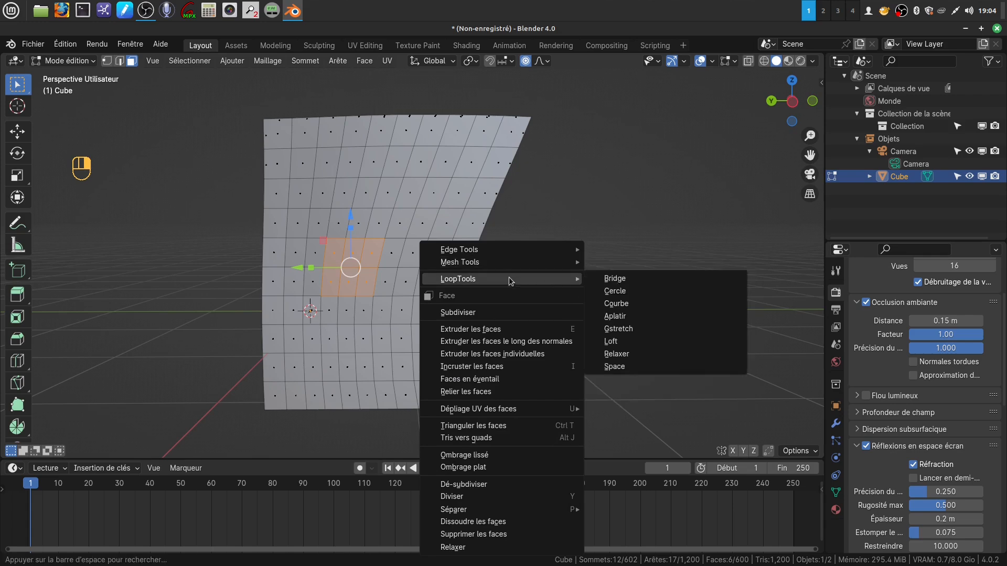
pyautogui.click(617, 291)
pyautogui.moveTo(419, 314); pyautogui.dragTo(372, 318, button='middle')
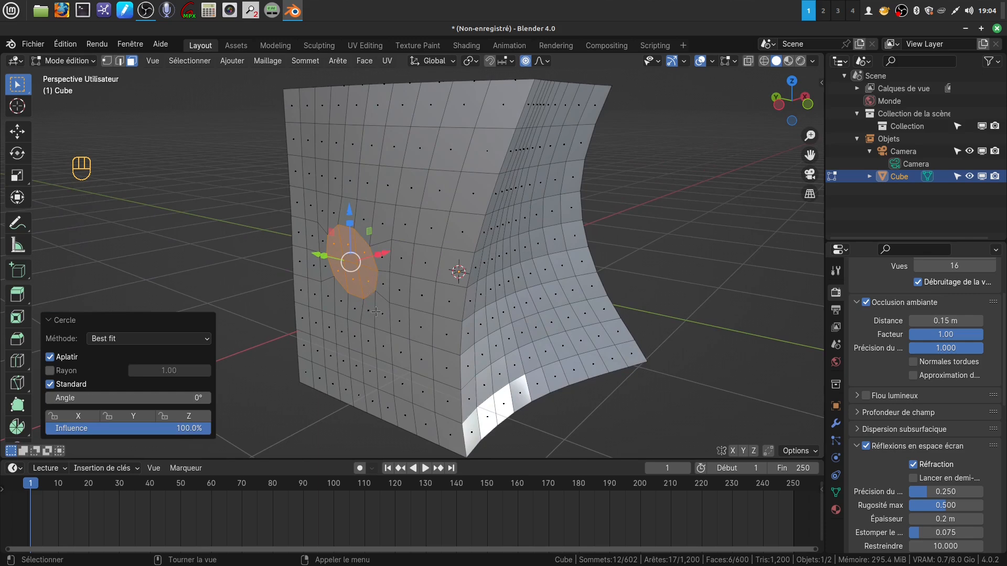
pyautogui.press('x')
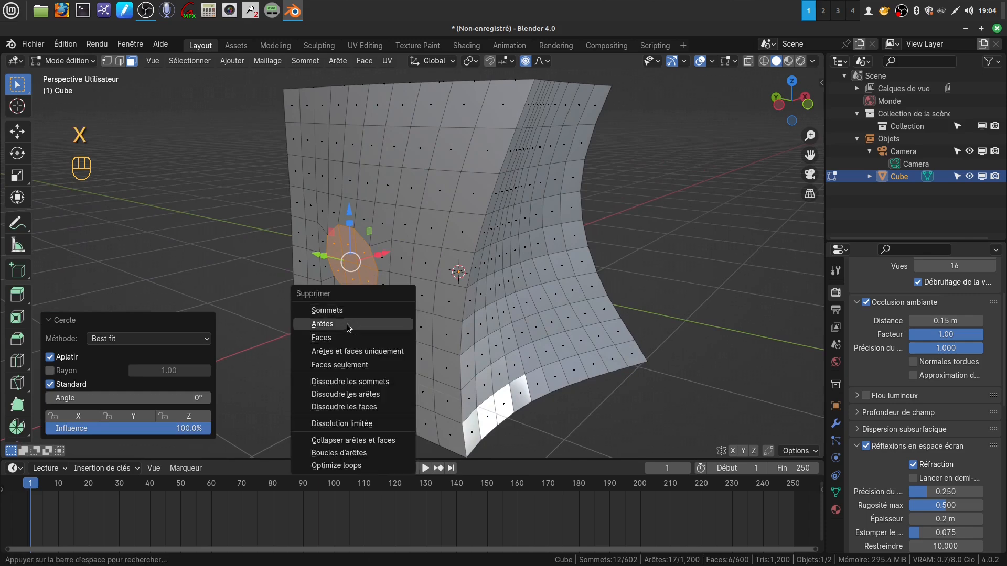
pyautogui.click(344, 337)
# Select the boundary loop of the round hole in vertex selection mode
pyautogui.moveTo(346, 331); pyautogui.dragTo(369, 282, button='middle')
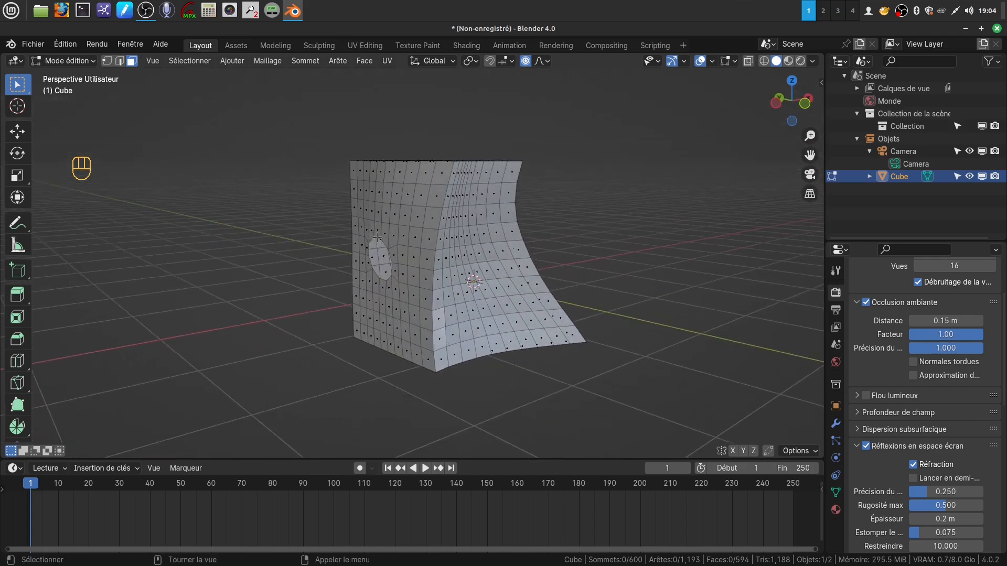
pyautogui.keyDown('shift'); pyautogui.moveTo(399, 300); pyautogui.dragTo(448, 312, button='middle'); pyautogui.keyUp('shift')
pyautogui.scroll(3, 405, 309)
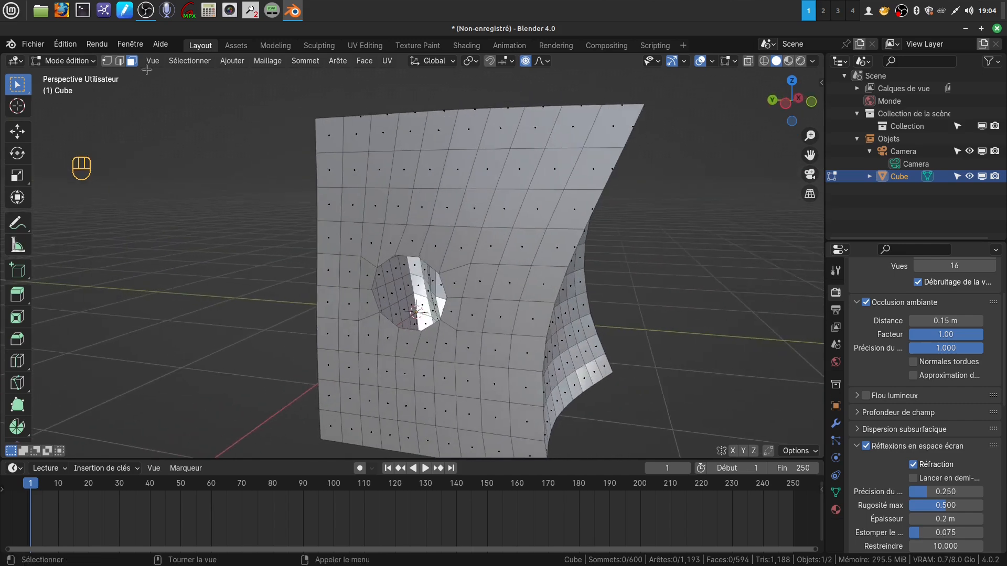
pyautogui.click(107, 61)
pyautogui.scroll(3, 406, 288)
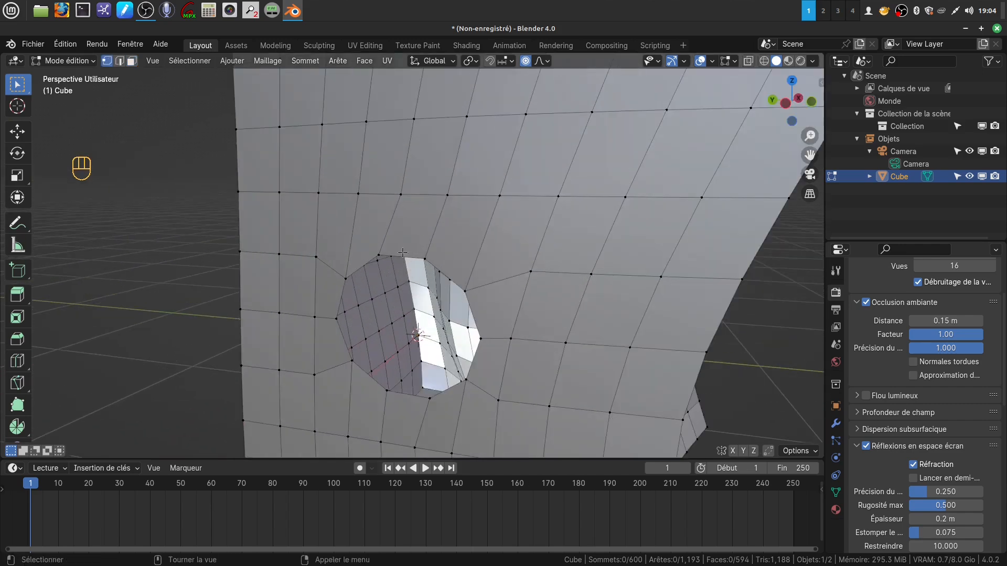
pyautogui.keyDown('alt'); pyautogui.click(402, 252); pyautogui.keyUp('alt')
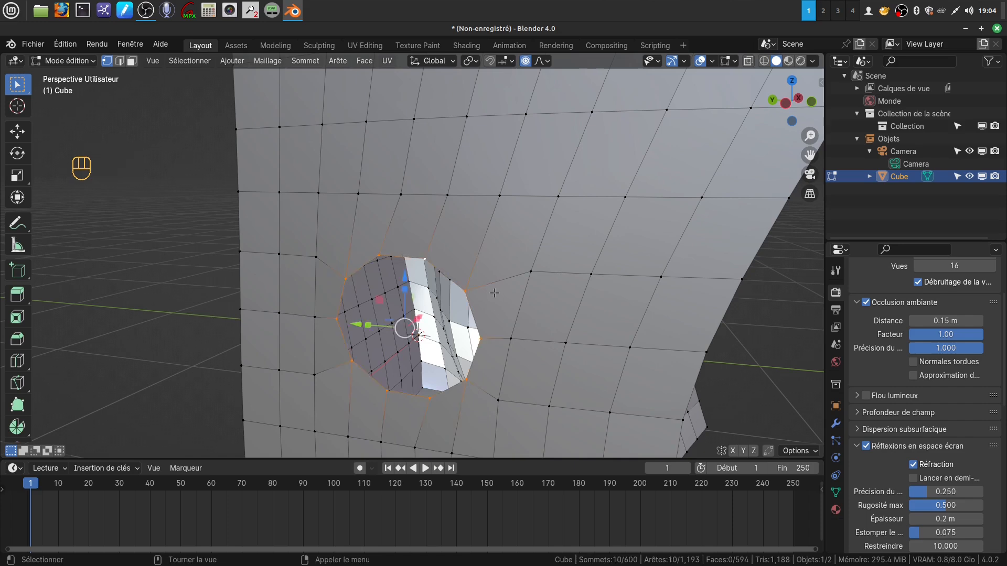
# Snap the 3D cursor to the centre of the hole's boundary loop with Cursor to Selection
pyautogui.moveTo(402, 253); pyautogui.dragTo(461, 299, button='middle')
pyautogui.scroll(-4, 431, 244)
pyautogui.moveTo(426, 241); pyautogui.dragTo(412, 248, button='middle')
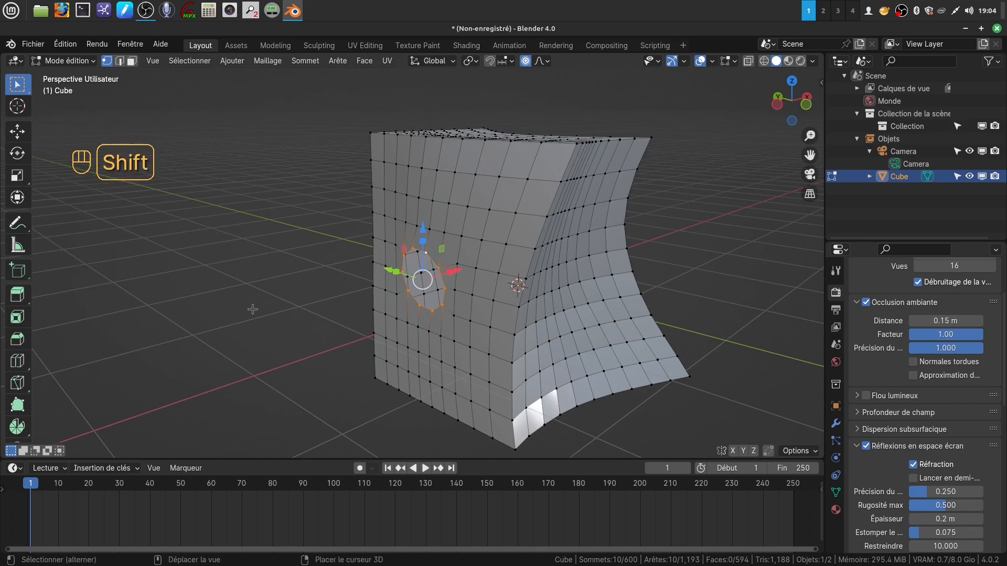
pyautogui.hotkey('shift', 's')
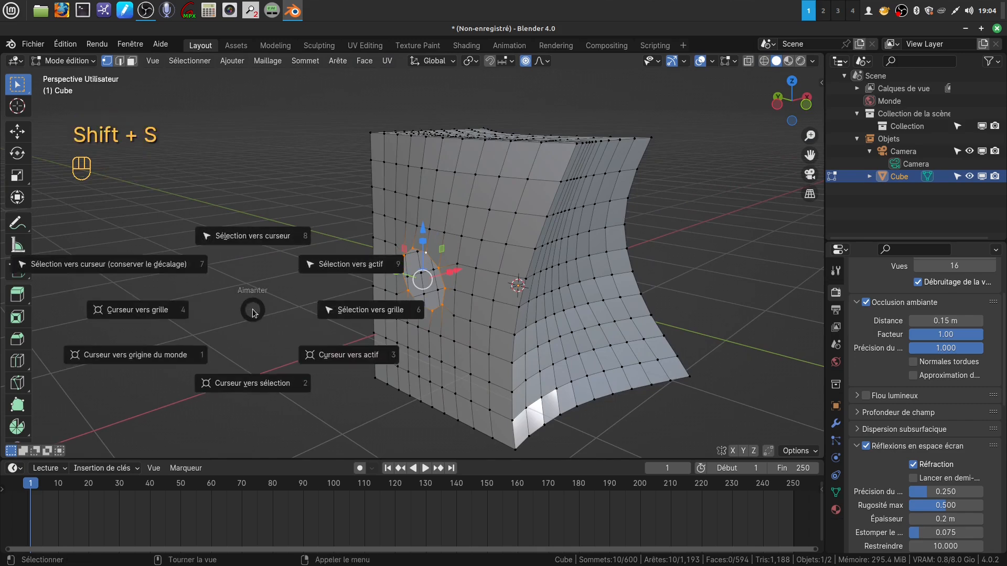
pyautogui.click(269, 383)
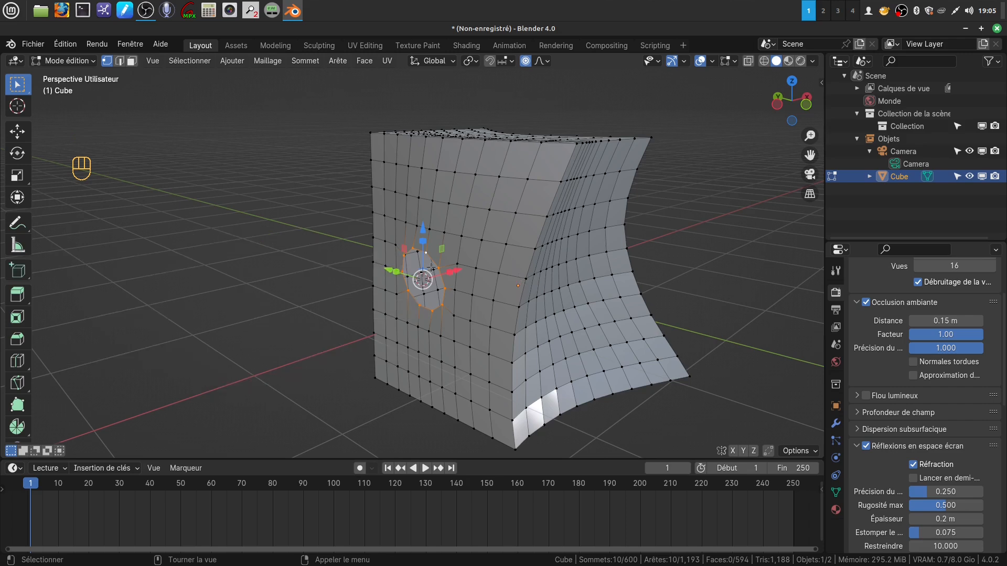
# Return to Object Mode and add a UV sphere at the 3D cursor in the hole's centre
pyautogui.scroll(2, 444, 295)
pyautogui.moveTo(441, 283); pyautogui.dragTo(432, 276, button='middle')
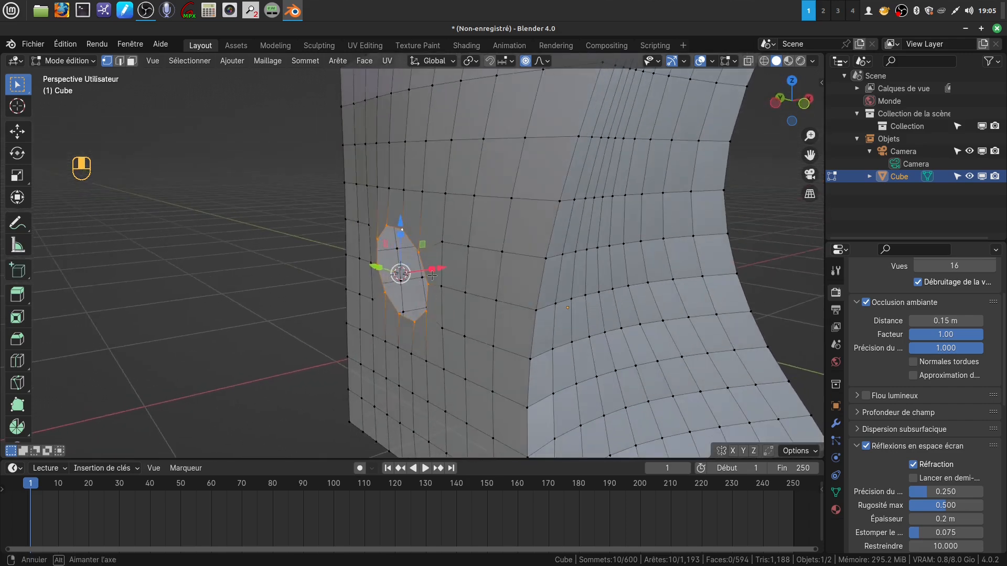
pyautogui.scroll(-1, 432, 275)
pyautogui.press('Tab')
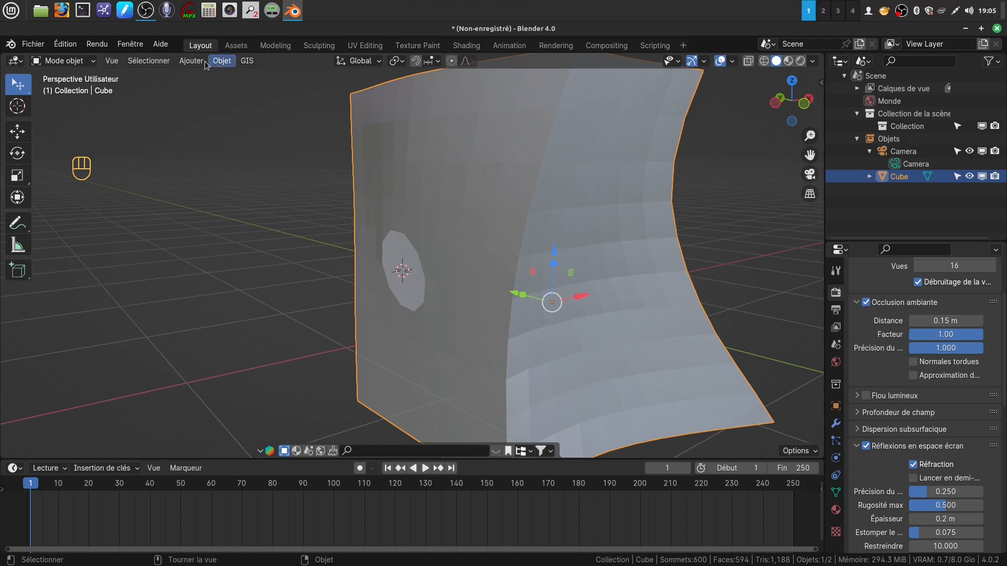
pyautogui.click(190, 62)
pyautogui.moveTo(204, 78)
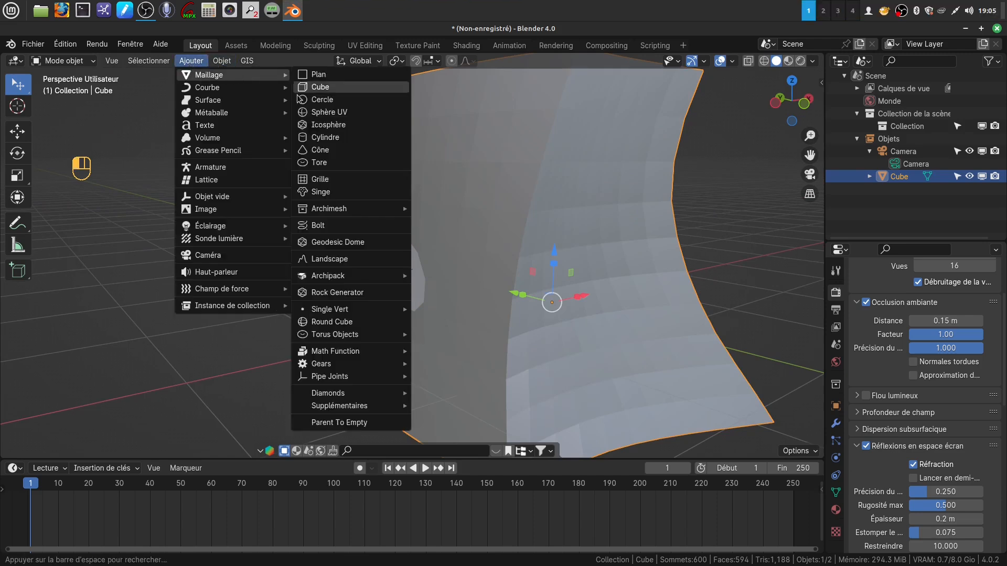
pyautogui.click(329, 112)
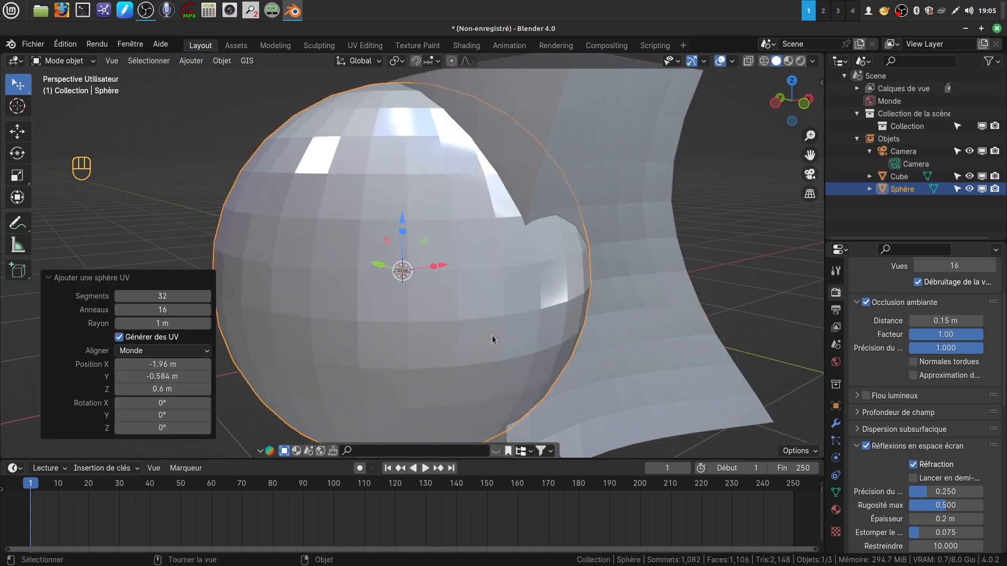
# Scale the sphere uniformly to about 0.237 so it roughly fits the hole
pyautogui.press('s')
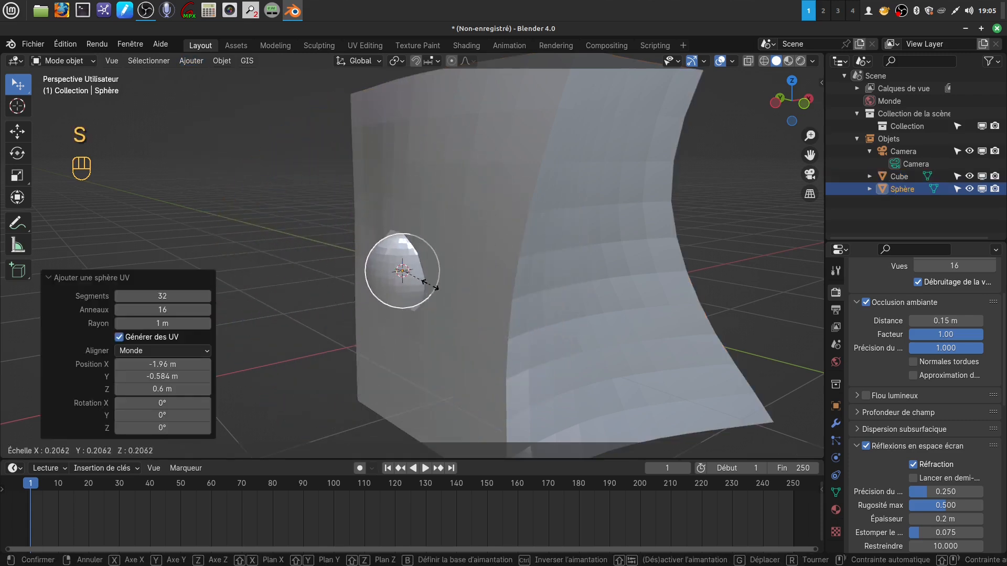
pyautogui.click(435, 285)
pyautogui.moveTo(434, 286); pyautogui.dragTo(395, 291, button='middle')
pyautogui.moveTo(385, 285); pyautogui.dragTo(431, 260, button='middle')
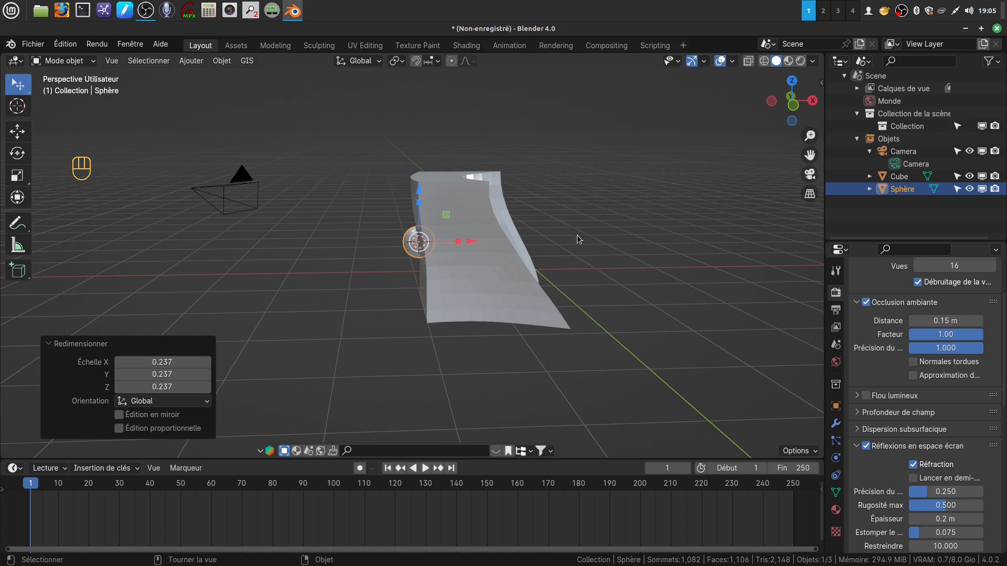
# Move the sphere about 1.71 m in the negative X direction, out of the hole and away from the cube
pyautogui.scroll(1, 573, 245)
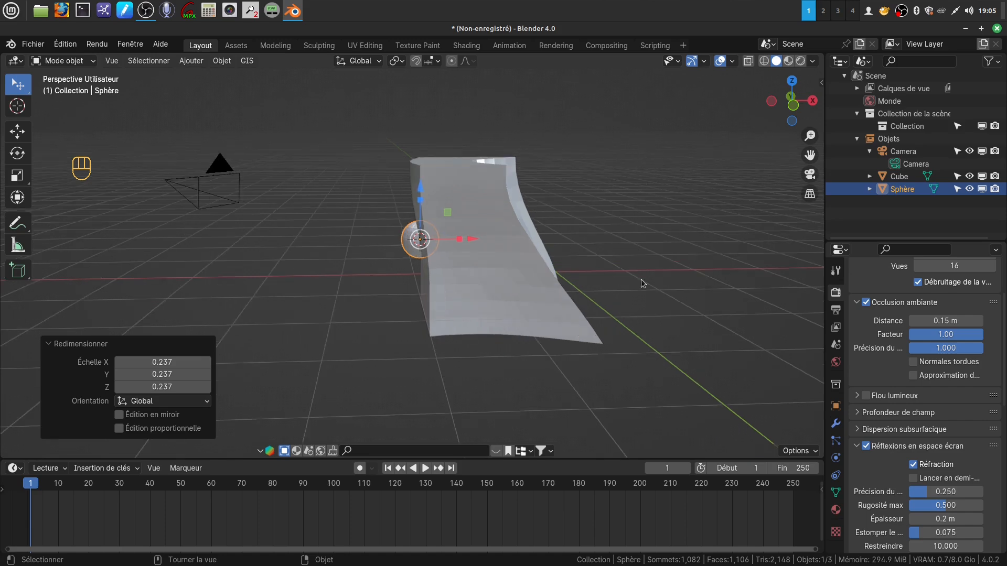
pyautogui.moveTo(671, 184); pyautogui.dragTo(581, 222, button='middle')
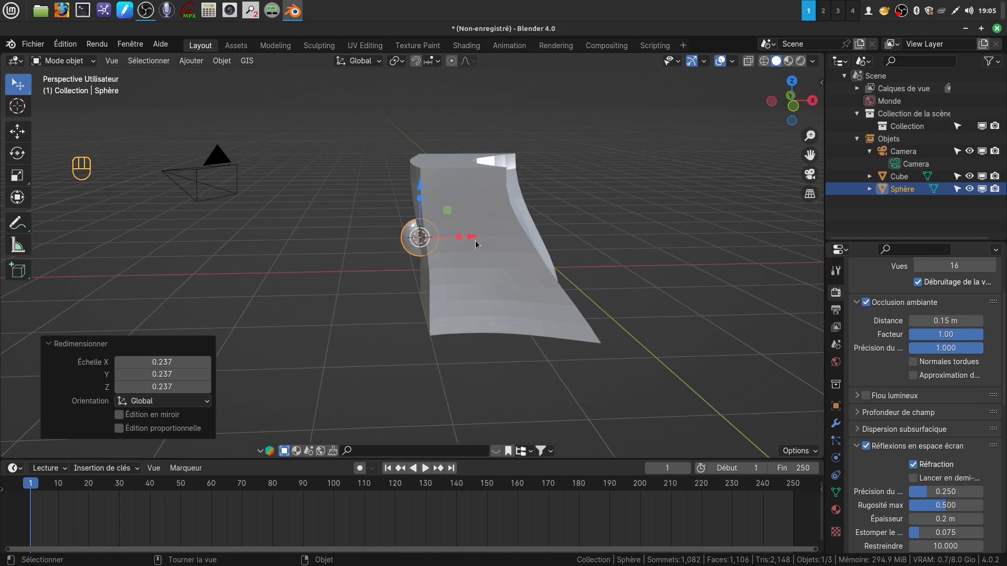
pyautogui.moveTo(475, 240); pyautogui.dragTo(339, 241)
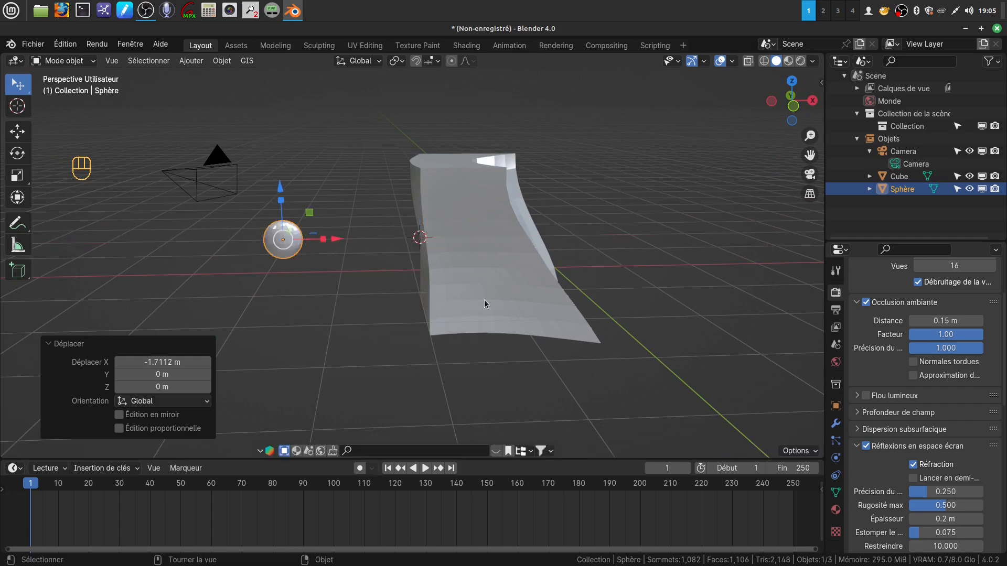
# Review the transform pivot point options with the cube selected, deselect it, and inspect the 3D cursor inside the hole
pyautogui.click(468, 253)
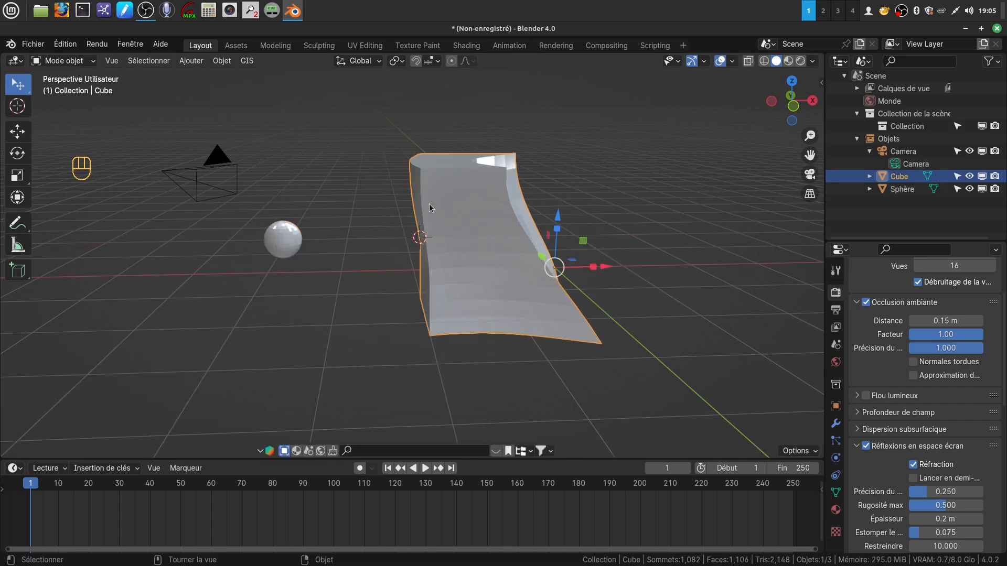
pyautogui.moveTo(509, 303); pyautogui.dragTo(514, 303, button='middle')
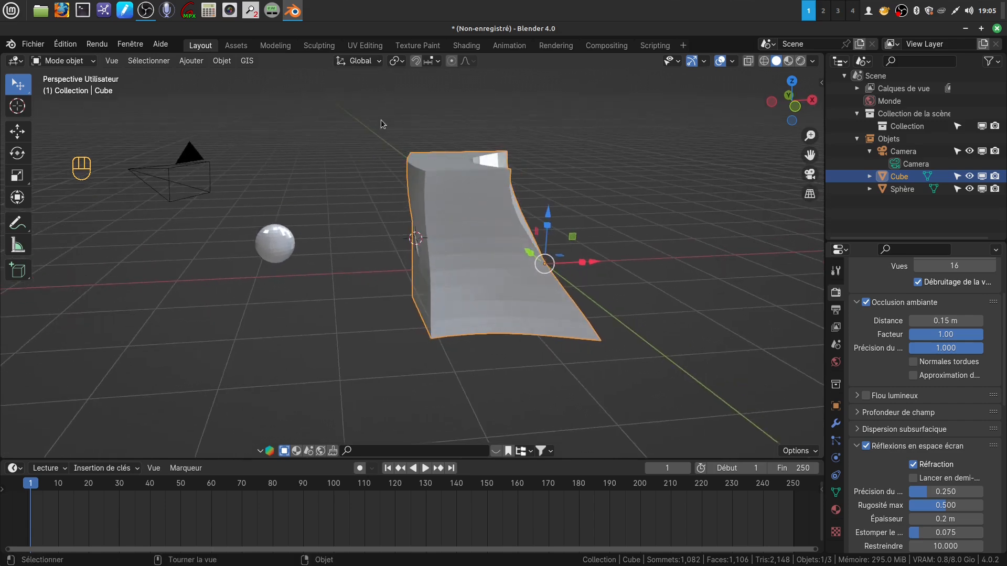
pyautogui.click(402, 63)
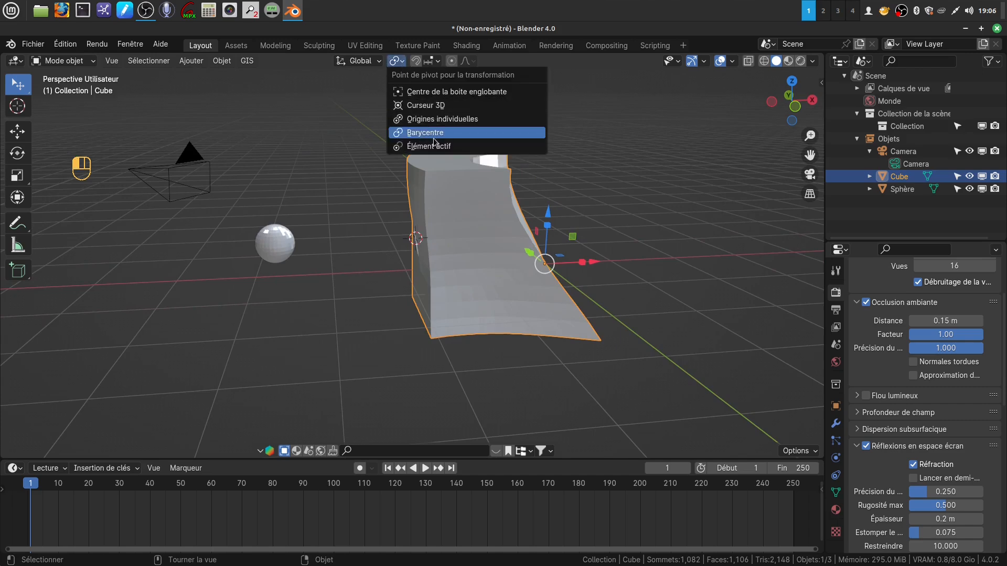
pyautogui.click(346, 118)
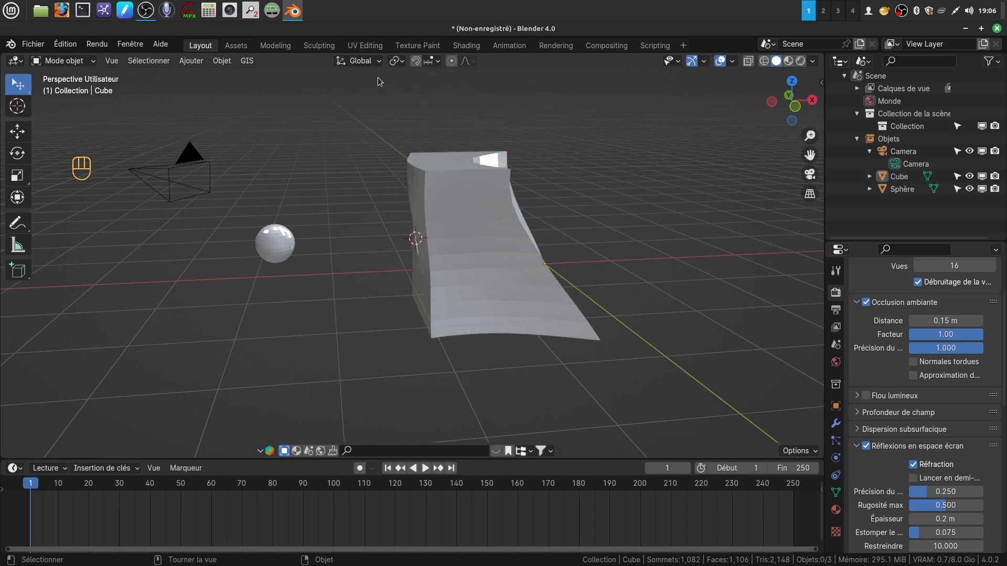
pyautogui.moveTo(430, 244); pyautogui.dragTo(474, 244, button='middle')
pyautogui.scroll(2, 457, 287)
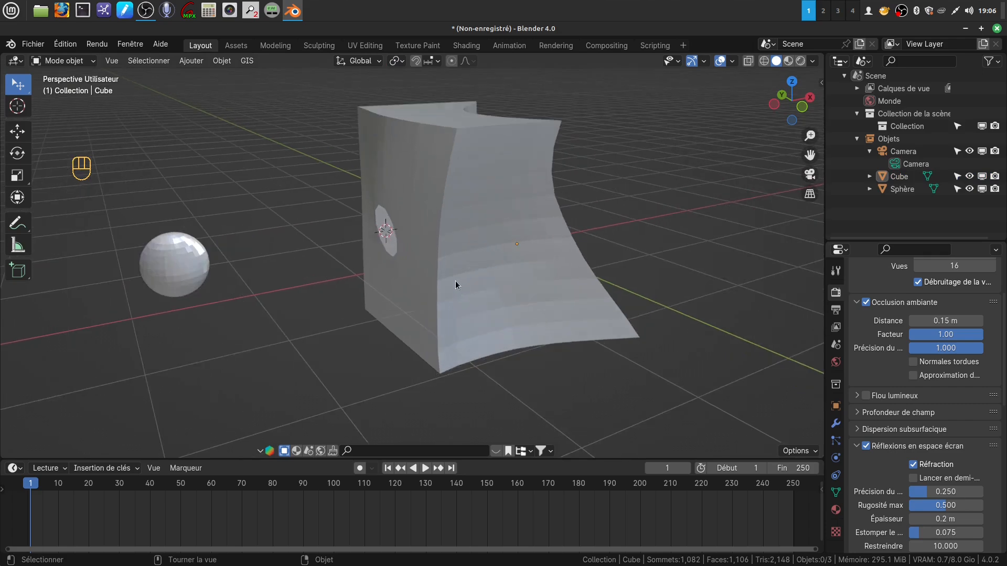
pyautogui.moveTo(455, 281); pyautogui.dragTo(409, 251, button='middle')
# Place the 3D cursor freehand in the empty space just above the sphere with the Cursor tool, and return to the selection tool
pyautogui.click(17, 106)
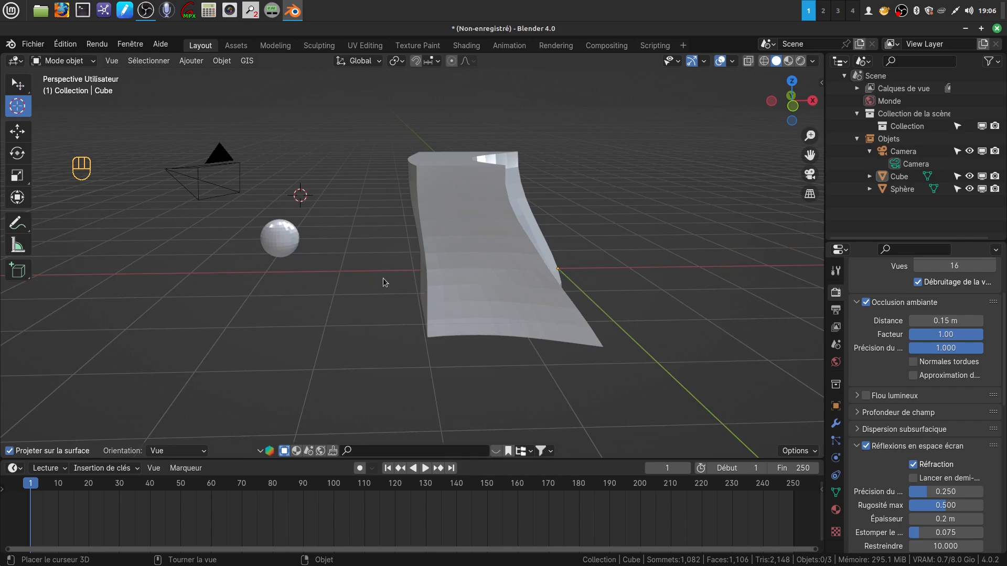
pyautogui.moveTo(382, 278)
pyautogui.mouseDown(button='middle')
pyautogui.moveTo(426, 273)
pyautogui.moveTo(397, 275)
pyautogui.mouseUp(button='middle')
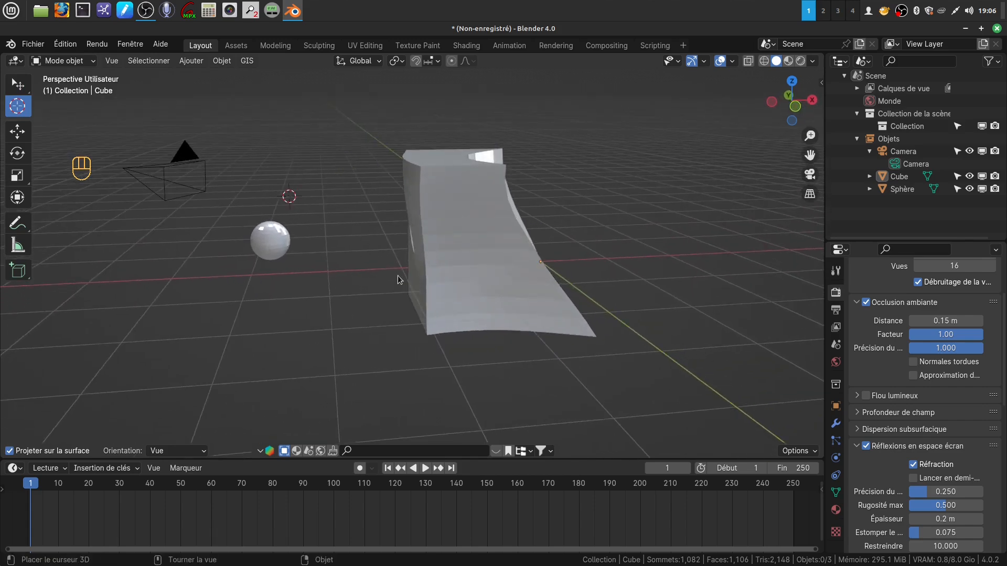
pyautogui.click(18, 85)
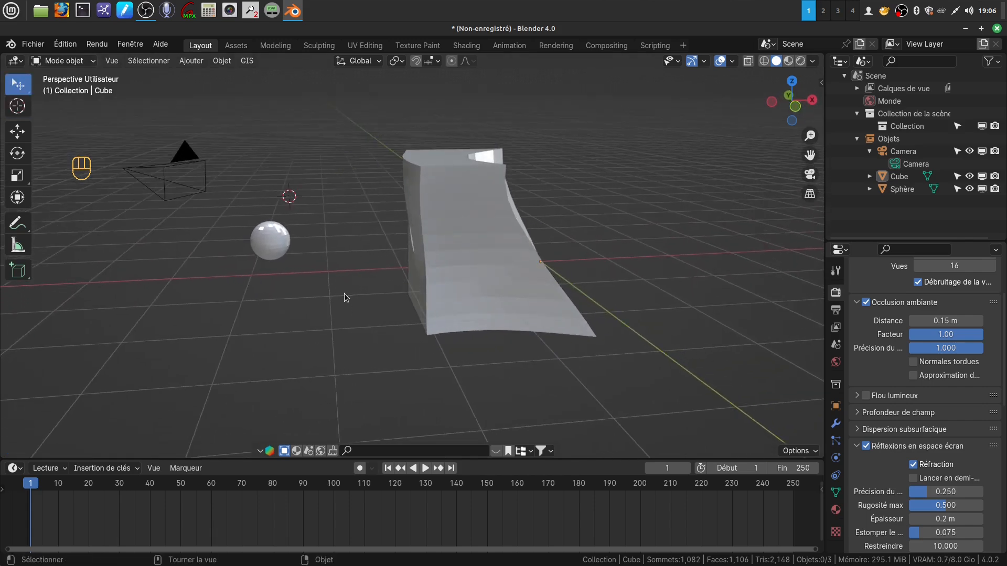
# Reset the 3D cursor to the world origin and reframe the cube and sphere
pyautogui.press('shift')
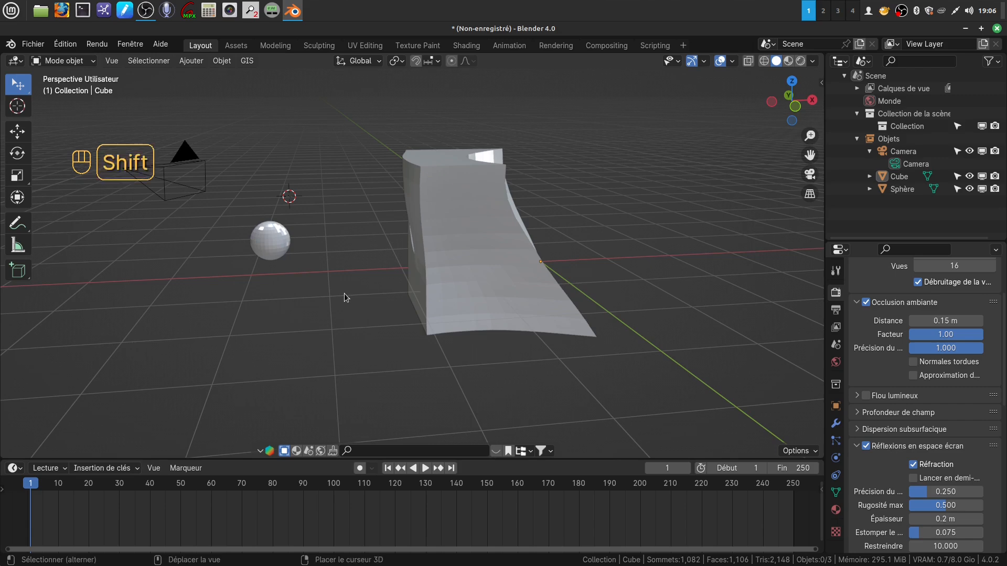
pyautogui.hotkey('shift', 'c')
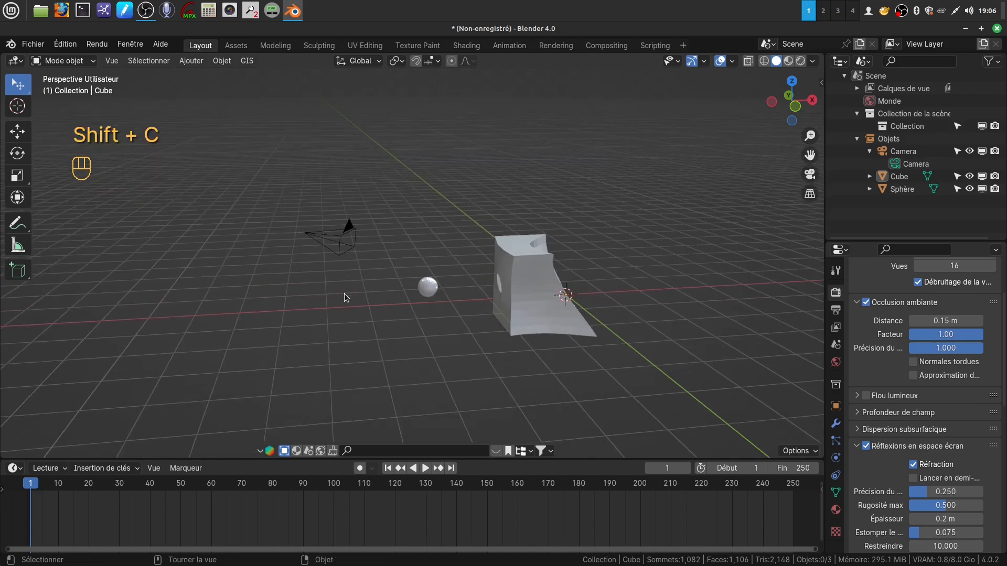
pyautogui.scroll(4, 344, 294)
pyautogui.keyDown('shift'); pyautogui.moveTo(343, 294); pyautogui.dragTo(354, 261, button='middle'); pyautogui.keyUp('shift')
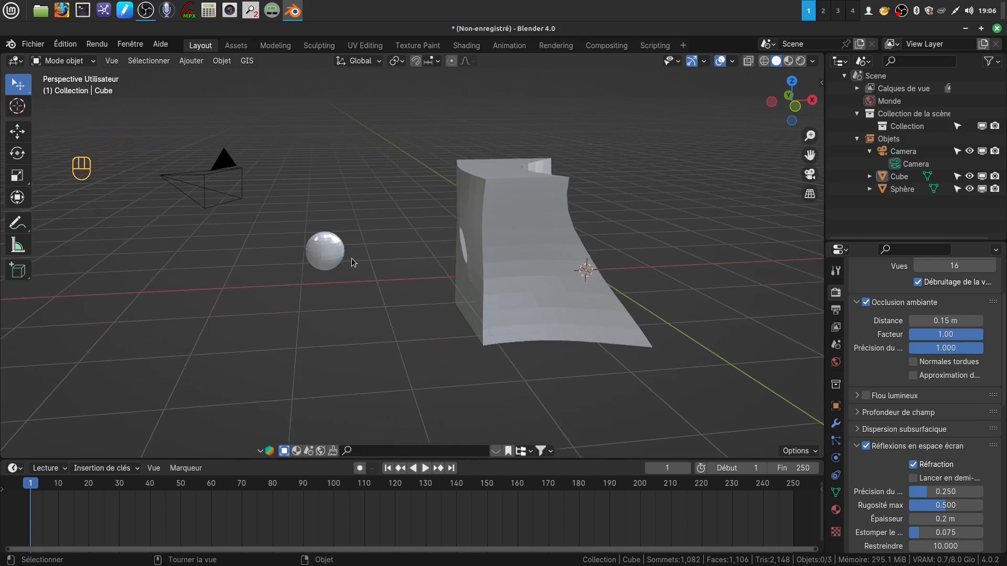
# Snap the sphere to the 3D cursor at the world origin and inspect its placement inside the cube
pyautogui.click(338, 261)
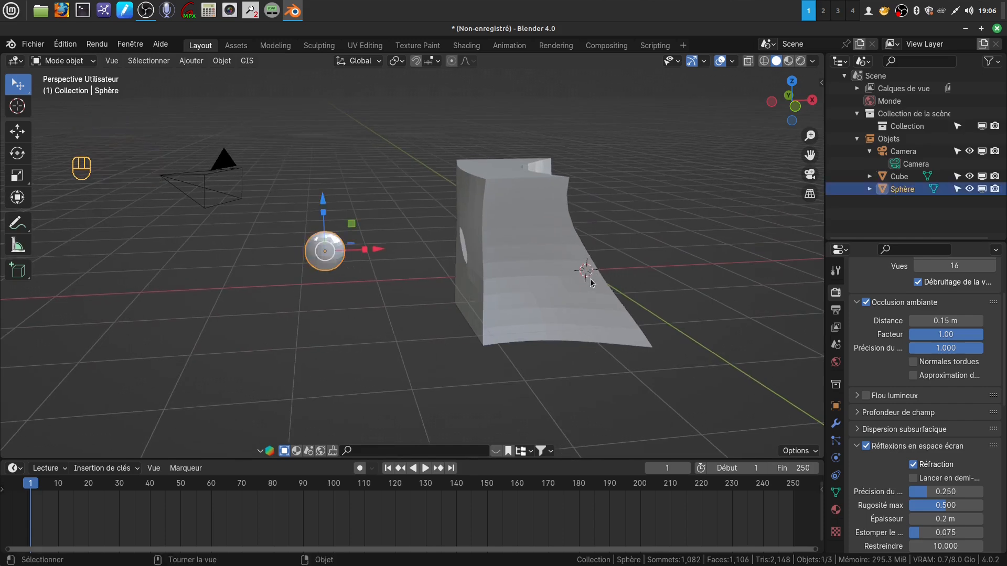
pyautogui.moveTo(591, 283); pyautogui.dragTo(556, 292, button='middle')
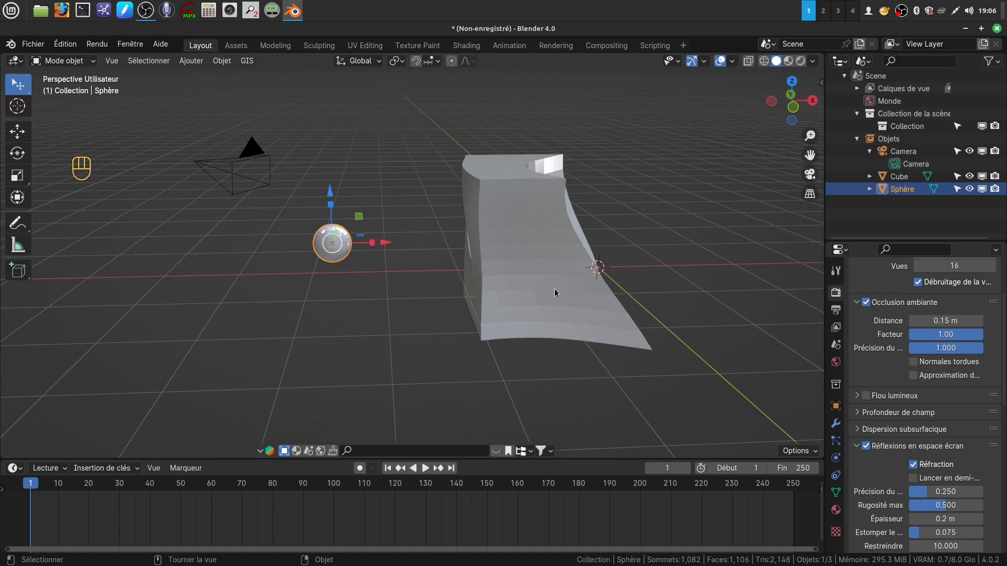
pyautogui.hotkey('shift', 's')
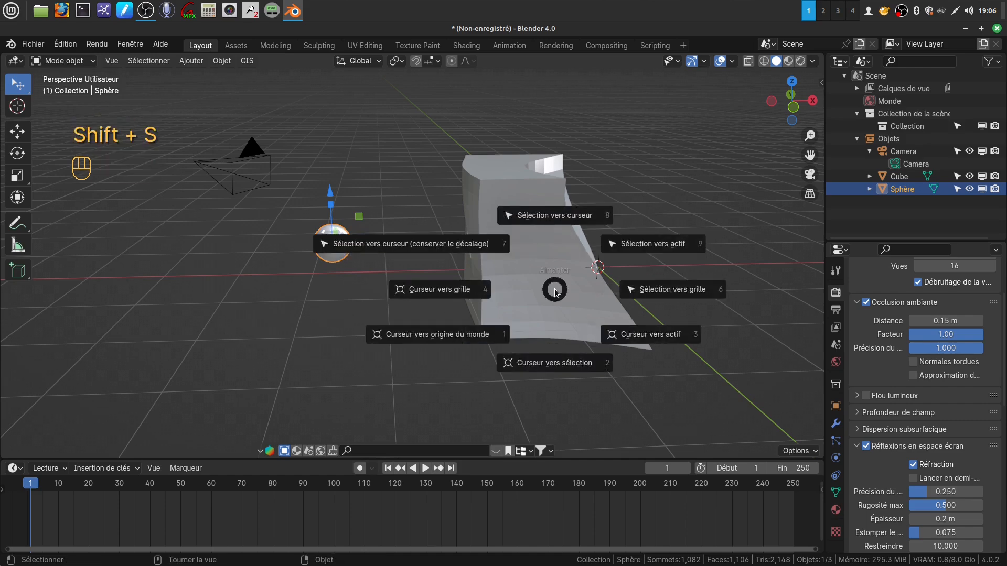
pyautogui.click(556, 215)
pyautogui.moveTo(554, 246); pyautogui.dragTo(609, 281, button='middle')
pyautogui.moveTo(491, 281)
pyautogui.keyDown('shift'); pyautogui.mouseDown(button='middle')
pyautogui.moveTo(554, 285)
pyautogui.moveTo(622, 251)
pyautogui.moveTo(501, 290)
pyautogui.moveTo(467, 277)
pyautogui.moveTo(497, 271)
pyautogui.mouseUp(button='middle'); pyautogui.keyUp('shift')
pyautogui.scroll(2, 531, 297)
pyautogui.scroll(-2, 529, 279)
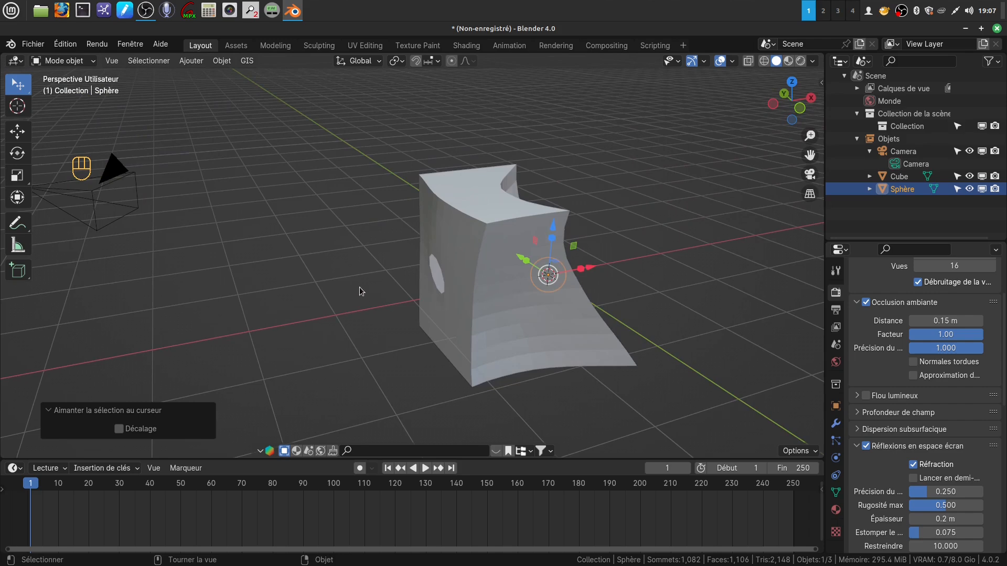
pyautogui.scroll(2, 449, 291)
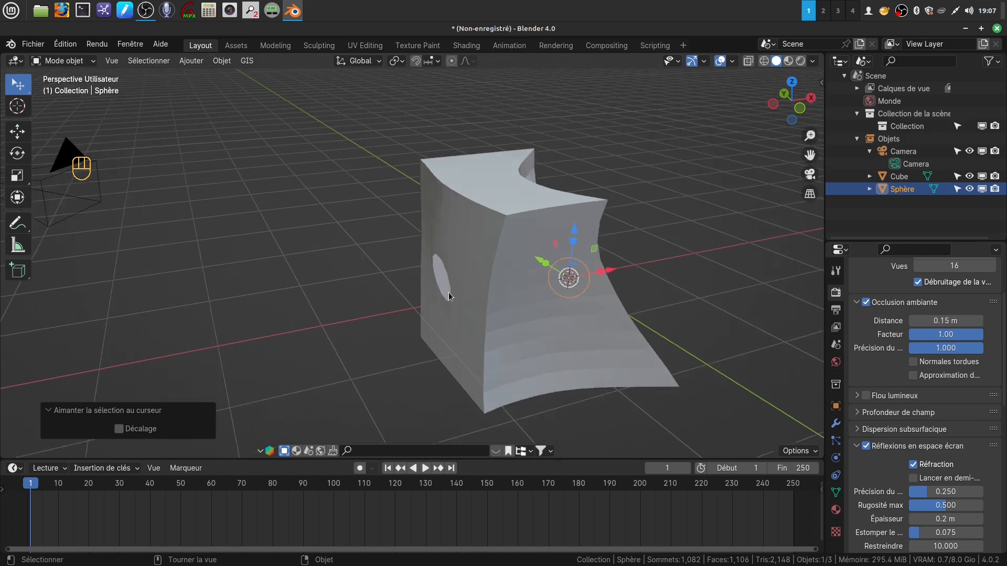
# Enter Edit mode on the cube and select the far upper corner vertex of the face with the hole
pyautogui.moveTo(448, 291)
pyautogui.mouseDown(button='middle')
pyautogui.moveTo(464, 288)
pyautogui.moveTo(435, 295)
pyautogui.mouseUp(button='middle')
pyautogui.keyDown('shift'); pyautogui.moveTo(435, 295); pyautogui.dragTo(382, 278, button='middle'); pyautogui.keyUp('shift')
pyautogui.moveTo(383, 278); pyautogui.dragTo(409, 288, button='middle')
pyautogui.keyDown('shift'); pyautogui.moveTo(409, 288); pyautogui.dragTo(424, 201, button='middle'); pyautogui.keyUp('shift')
pyautogui.click(445, 188)
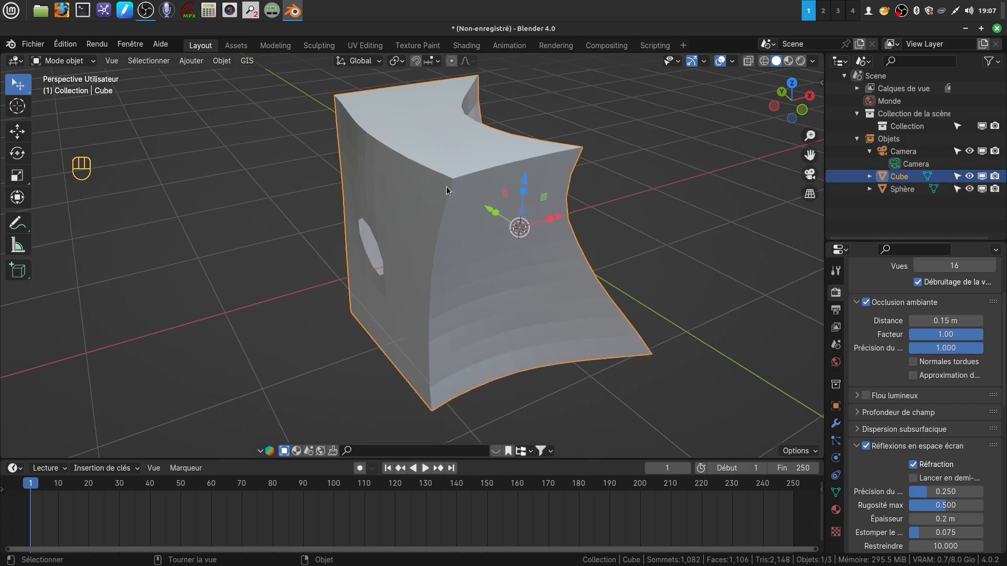
pyautogui.press('Tab')
pyautogui.moveTo(438, 252); pyautogui.dragTo(450, 224, button='middle')
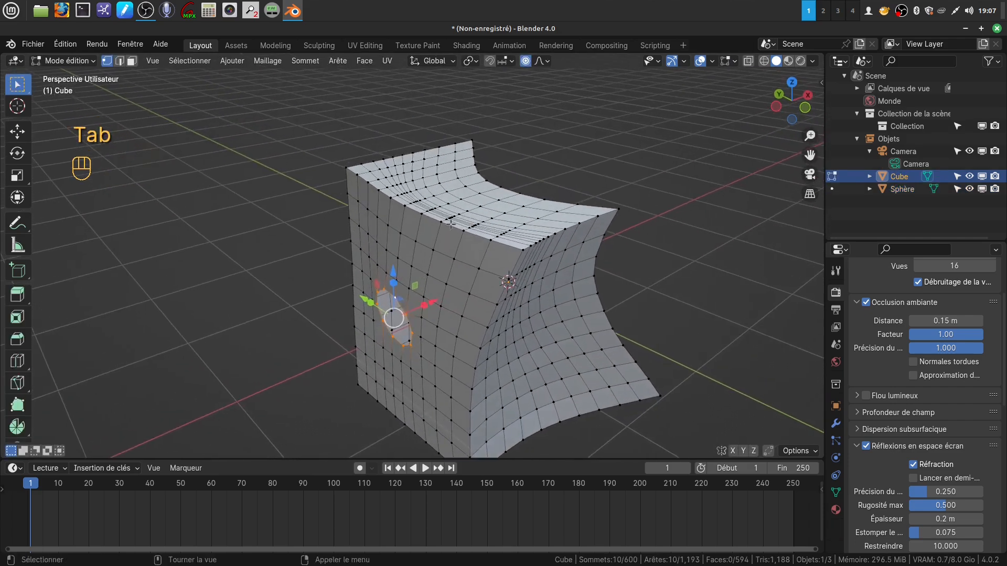
pyautogui.click(345, 169)
pyautogui.keyDown('shift'); pyautogui.moveTo(345, 168); pyautogui.dragTo(429, 247, button='middle'); pyautogui.keyUp('shift')
pyautogui.scroll(2, 501, 273)
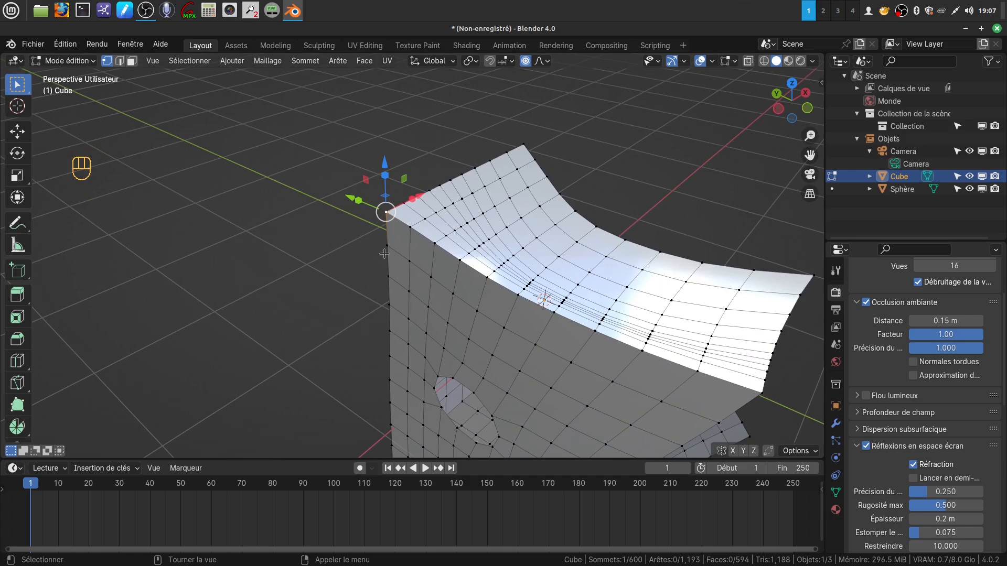
pyautogui.moveTo(417, 248)
pyautogui.mouseDown(button='middle')
pyautogui.moveTo(427, 282)
pyautogui.moveTo(408, 259)
pyautogui.mouseUp(button='middle')
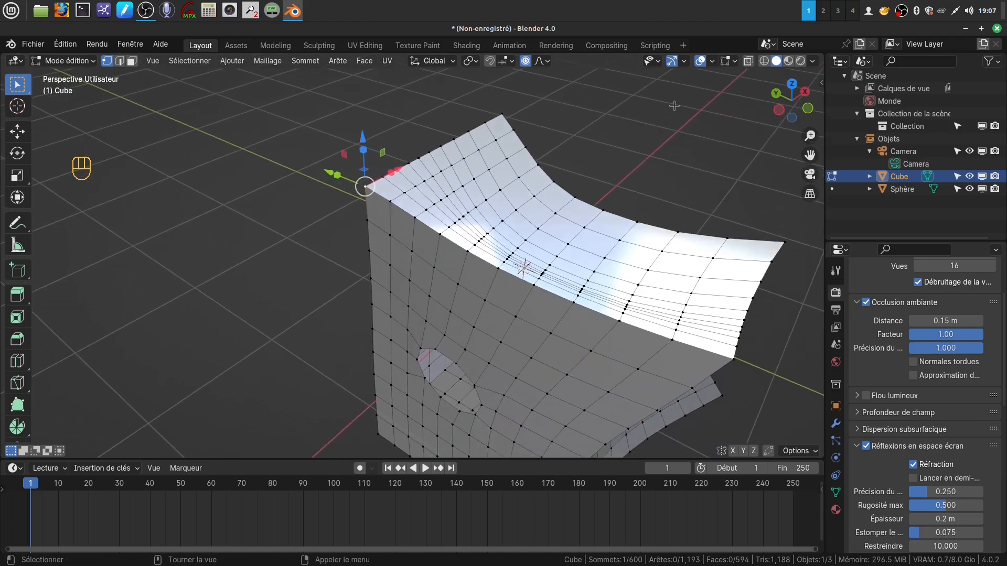
# Open the quick favourites with the corner vertex selected and examine the Origin to Selected V/F/E command
pyautogui.click(966, 29)
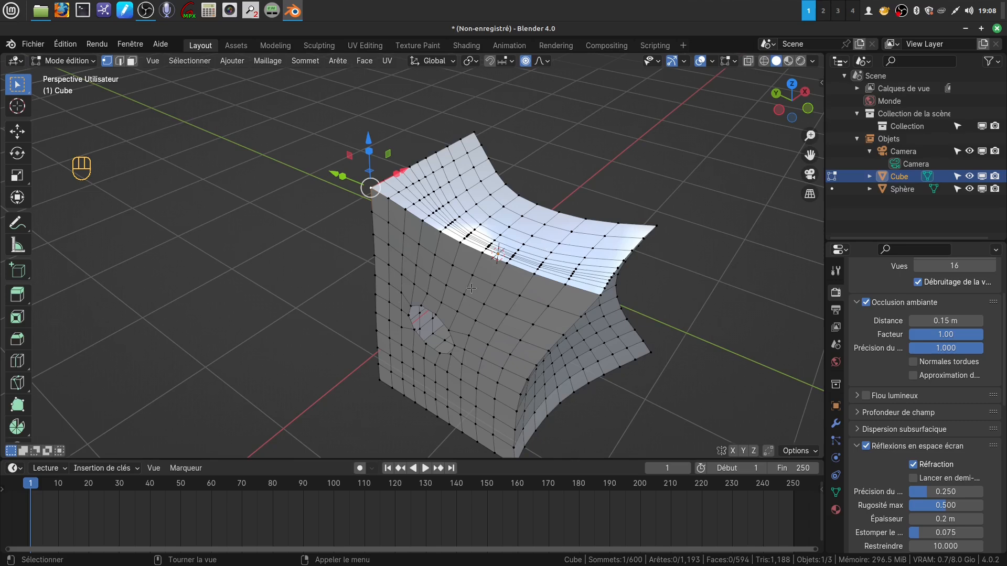
pyautogui.keyDown('shift'); pyautogui.moveTo(470, 288); pyautogui.dragTo(413, 220, button='middle'); pyautogui.keyUp('shift')
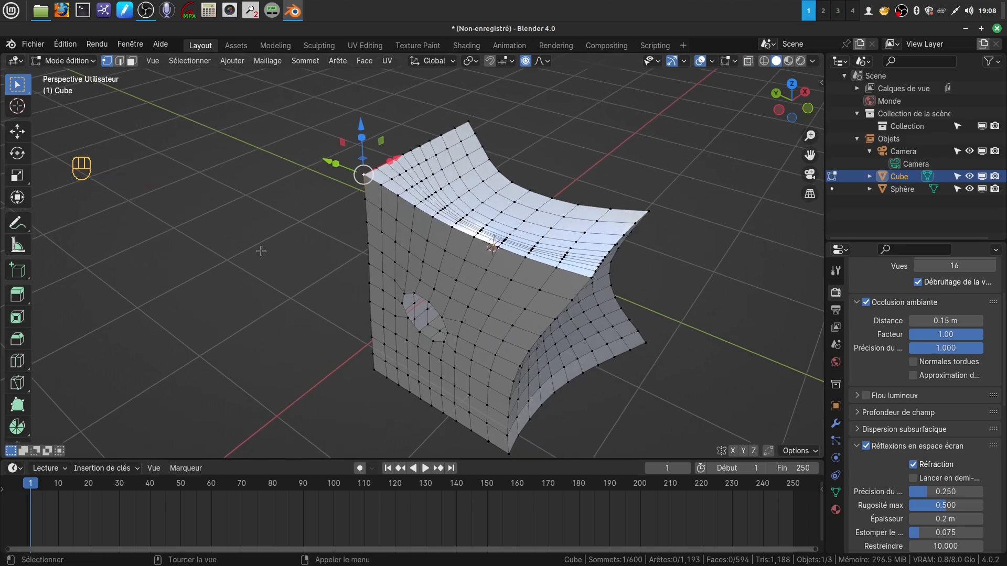
pyautogui.press('q')
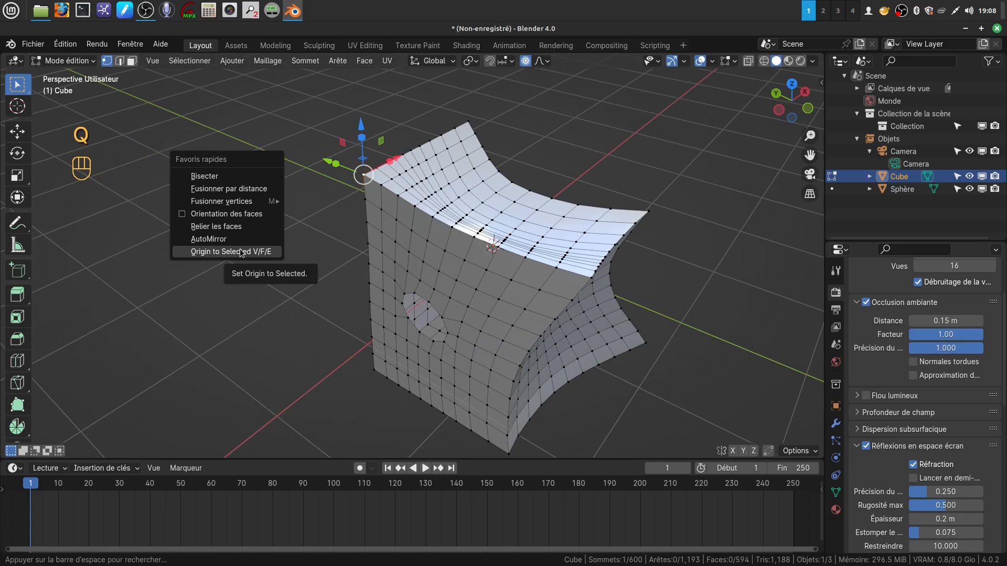
# Switch to the "Blender en Français" YouTube channel in the browser and search its videos for "origine"
pyautogui.click(966, 29)
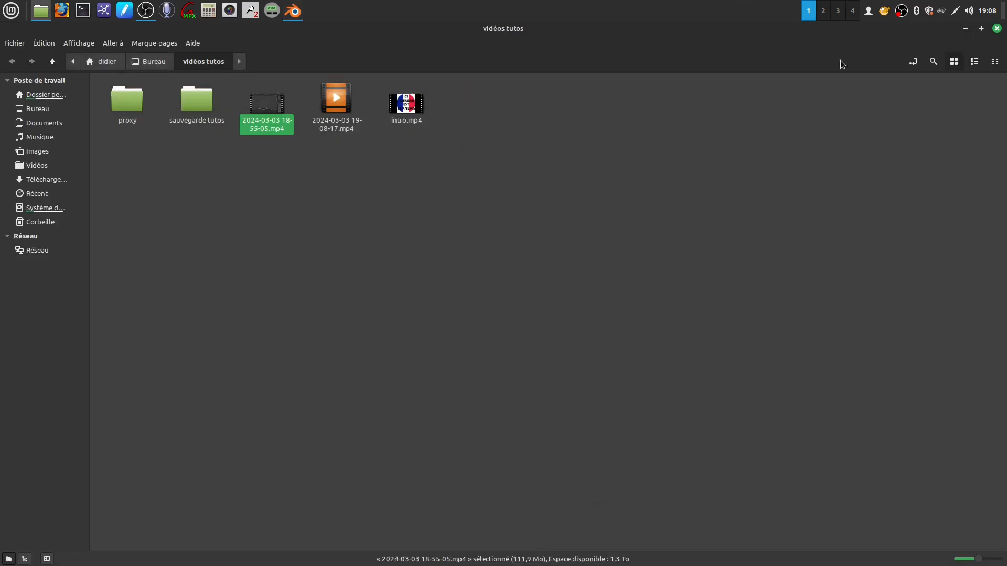
pyautogui.click(966, 30)
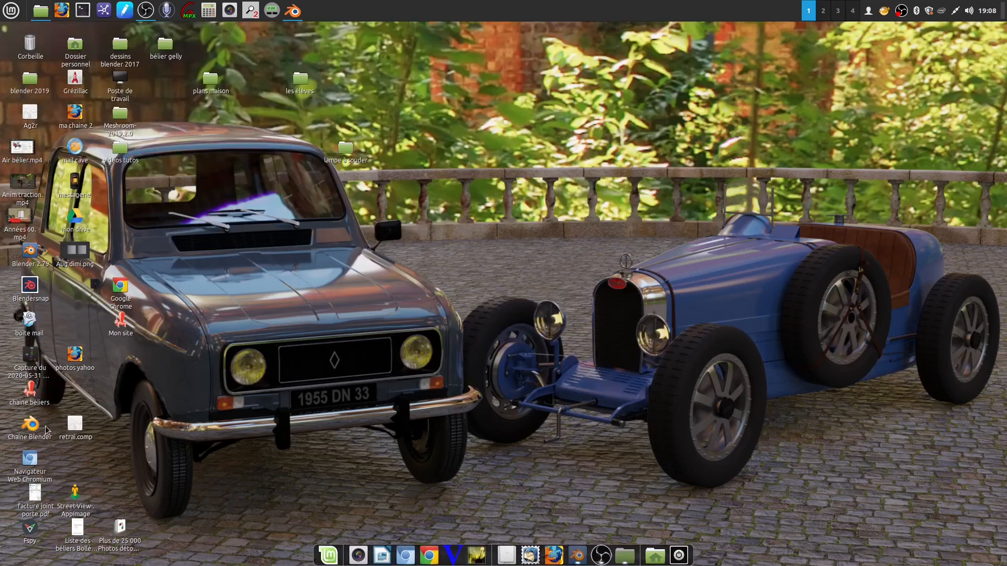
pyautogui.doubleClick(30, 425)
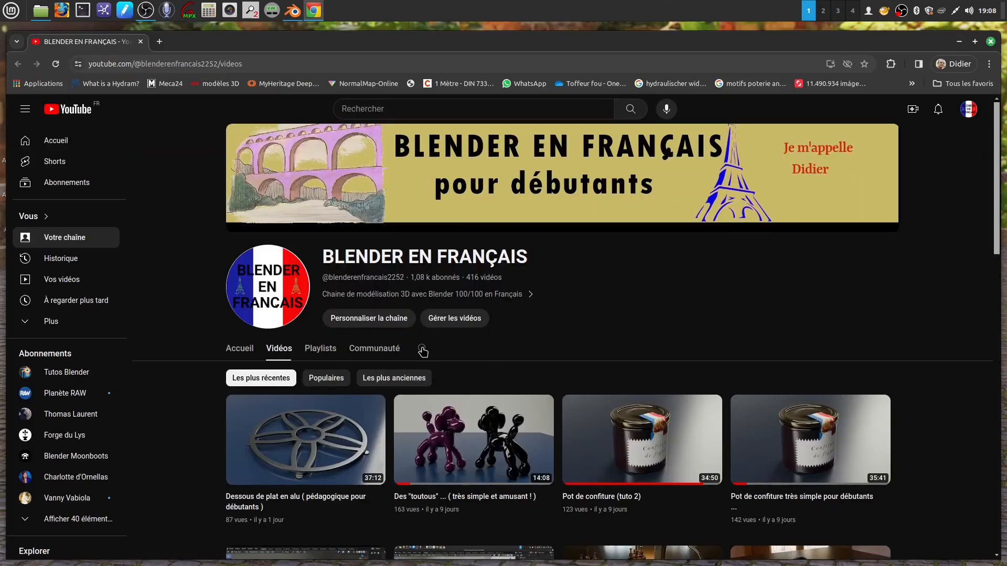
pyautogui.click(422, 349)
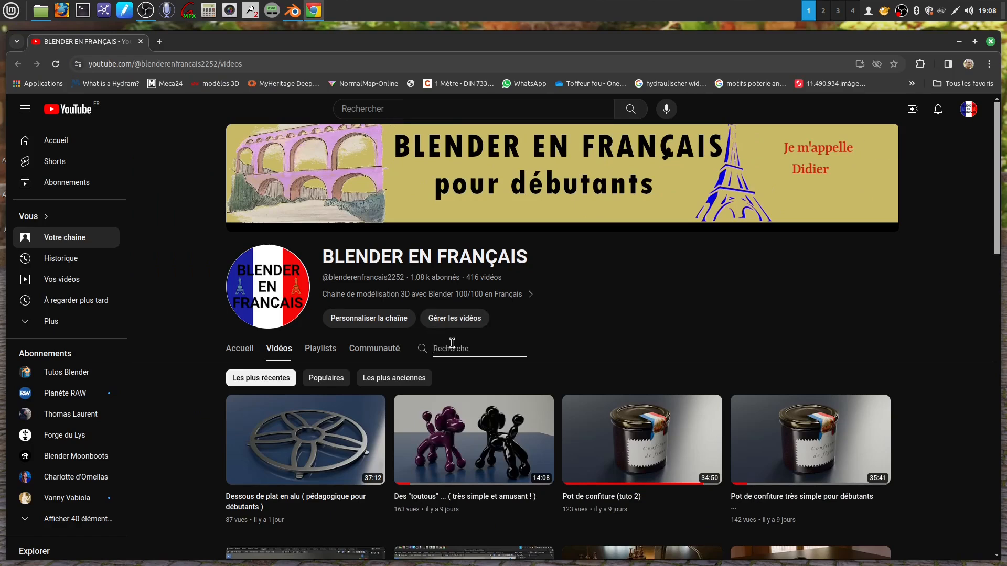
pyautogui.write('origine')
pyautogui.press('Return')
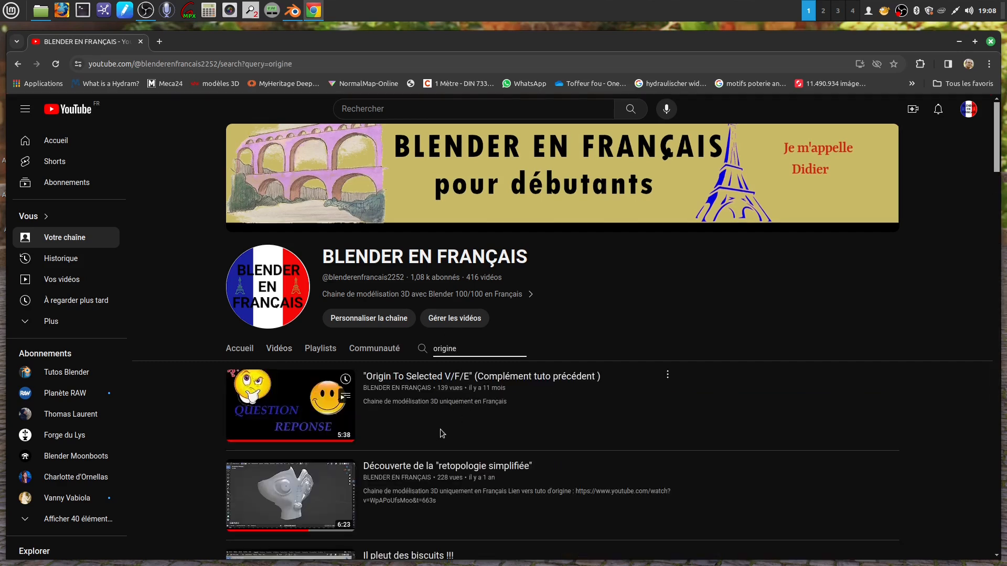
# Look through the channel's search results for tutorials about Origin to Selected
pyautogui.scroll(-1, 533, 401)
pyautogui.scroll(-1, 539, 396)
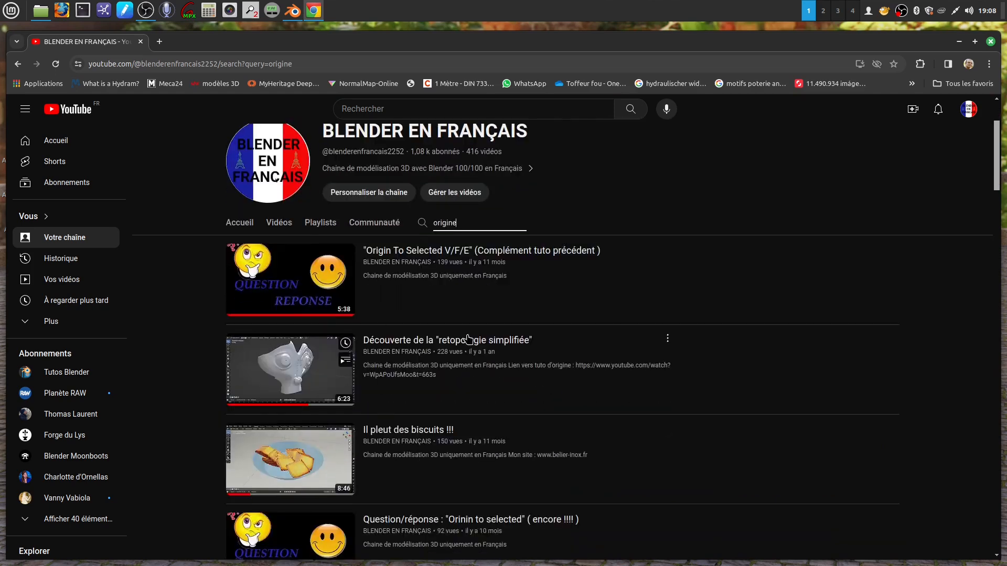
pyautogui.scroll(1, 527, 314)
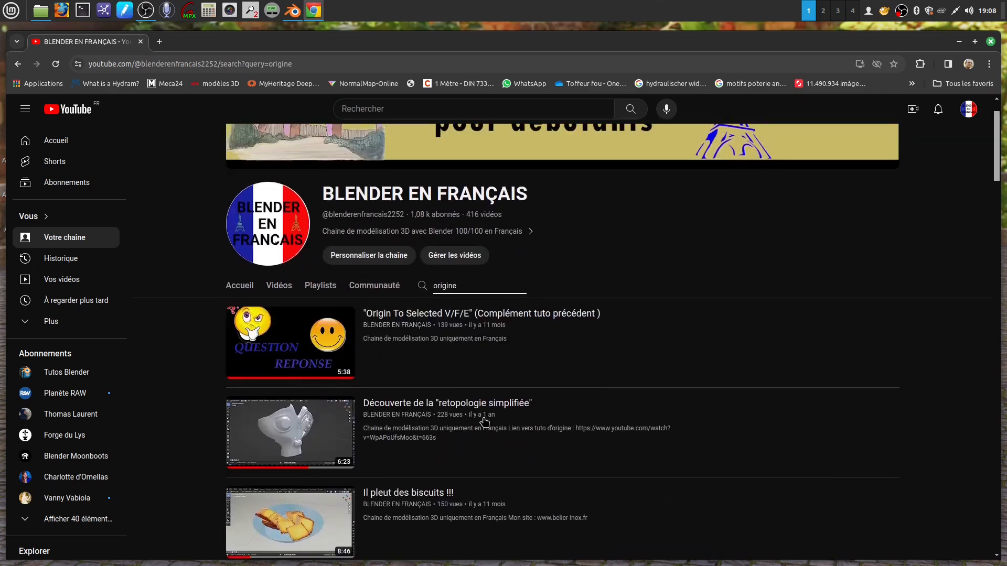
pyautogui.scroll(-2, 482, 426)
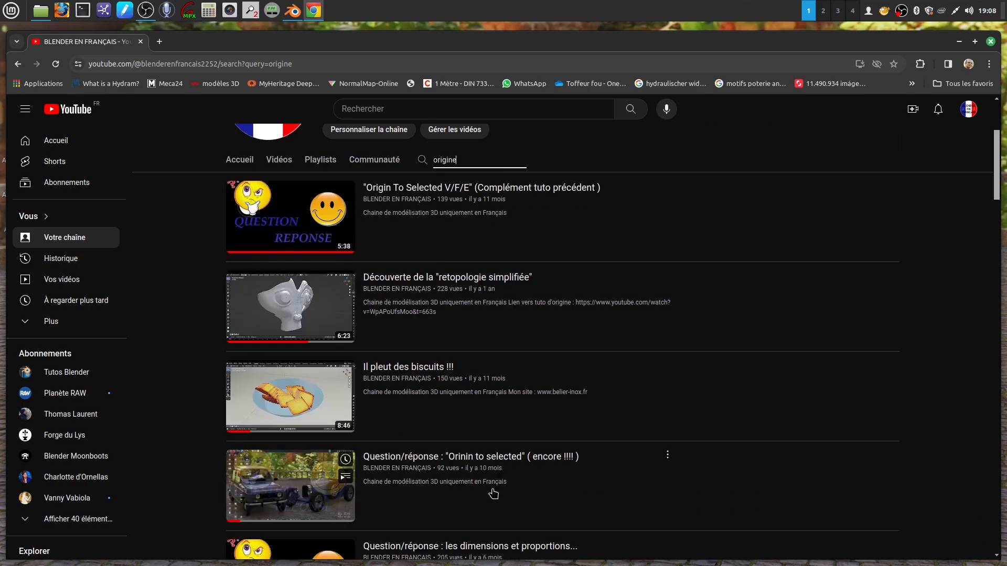
pyautogui.scroll(-2, 492, 488)
pyautogui.scroll(3, 495, 485)
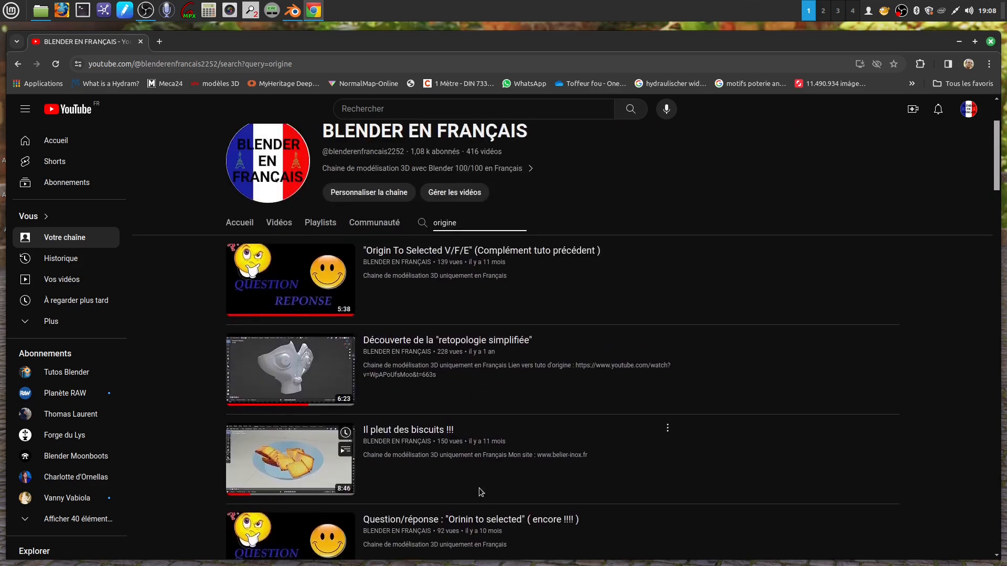
pyautogui.scroll(2, 542, 481)
pyautogui.scroll(-1, 427, 401)
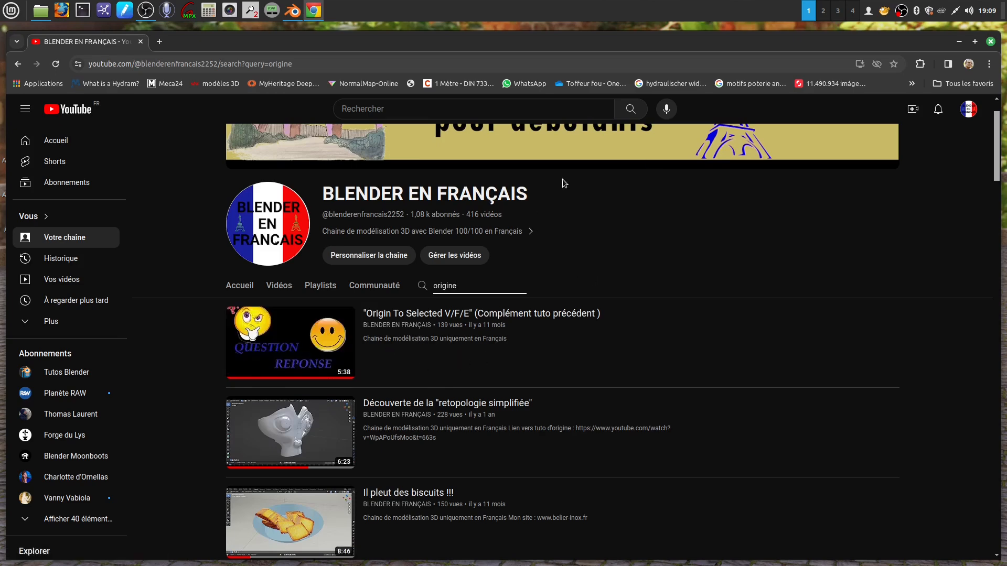
# Close the browser, return to Blender and select the upper corner vertex at the back of the cube's curved top
pyautogui.click(990, 41)
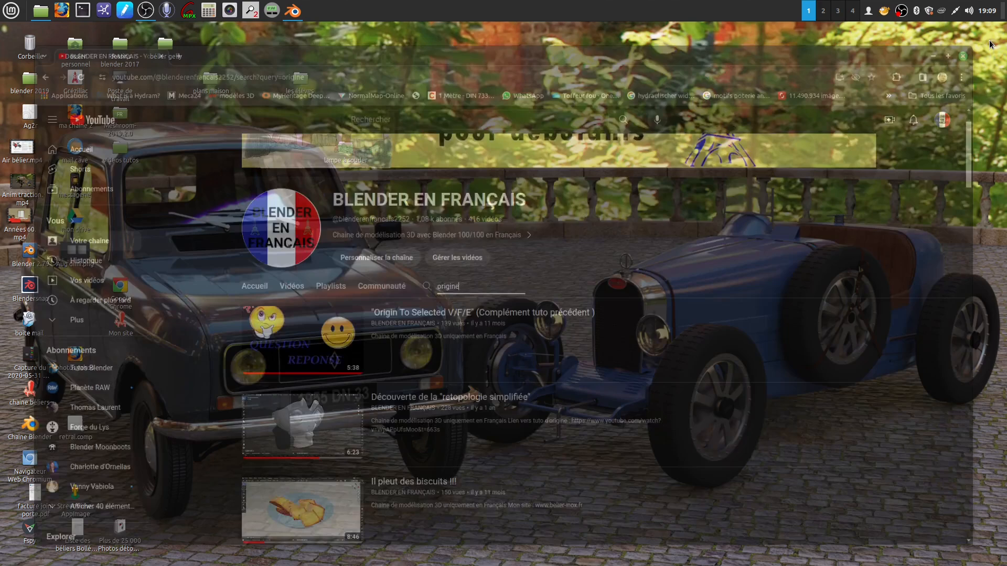
pyautogui.click(289, 11)
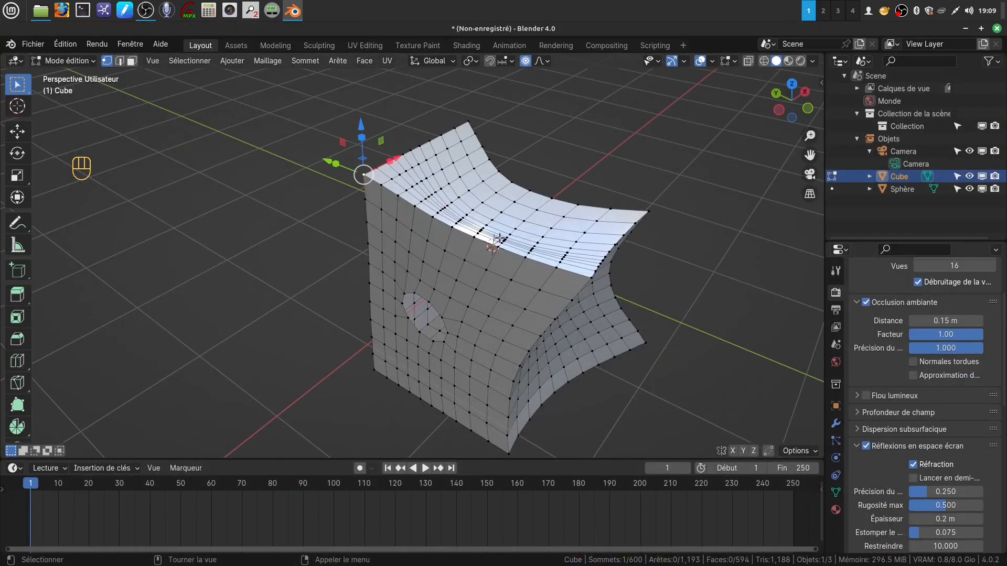
pyautogui.moveTo(482, 234); pyautogui.dragTo(487, 304, button='middle')
pyautogui.scroll(1, 490, 304)
pyautogui.scroll(1, 490, 304)
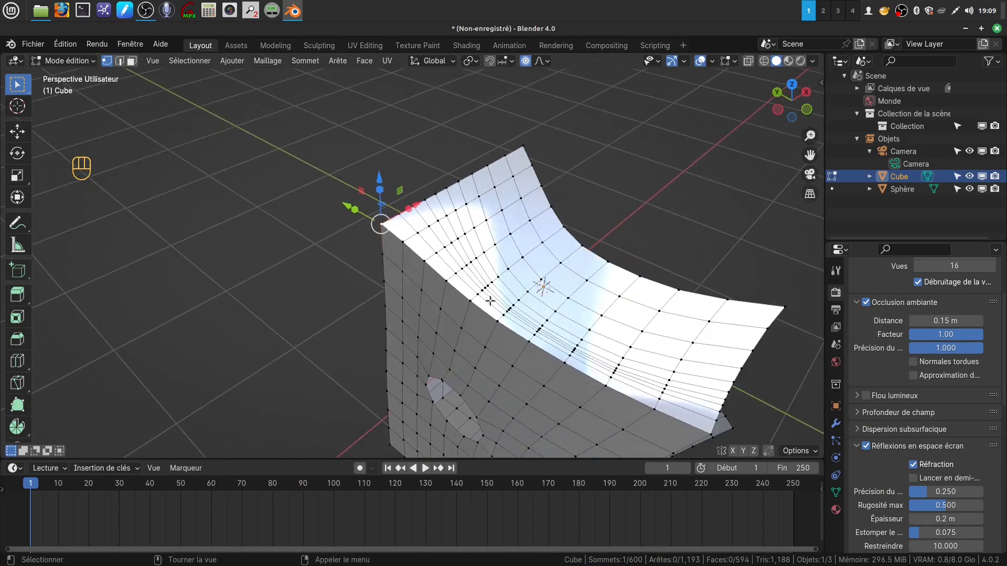
pyautogui.scroll(-1, 521, 318)
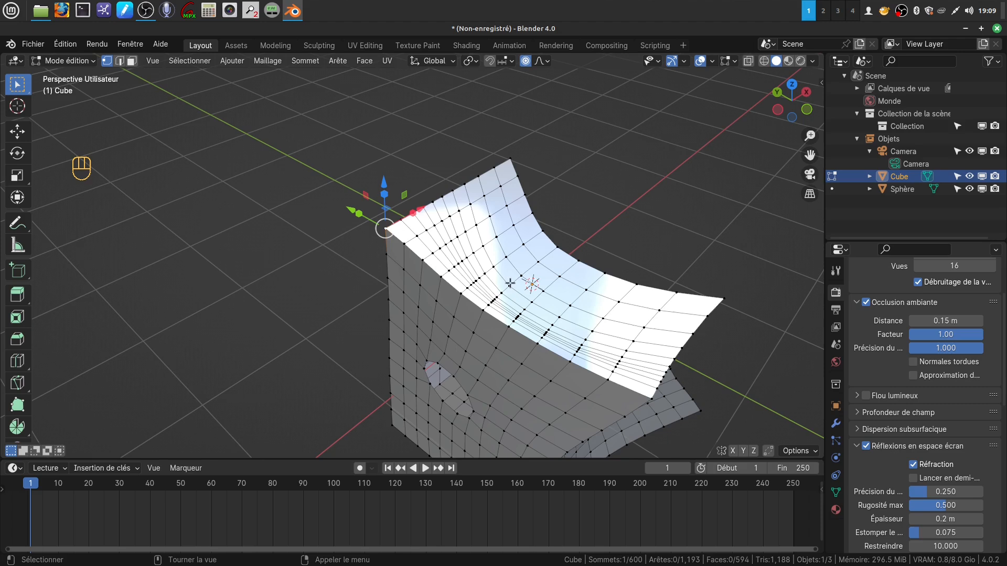
pyautogui.click(508, 158)
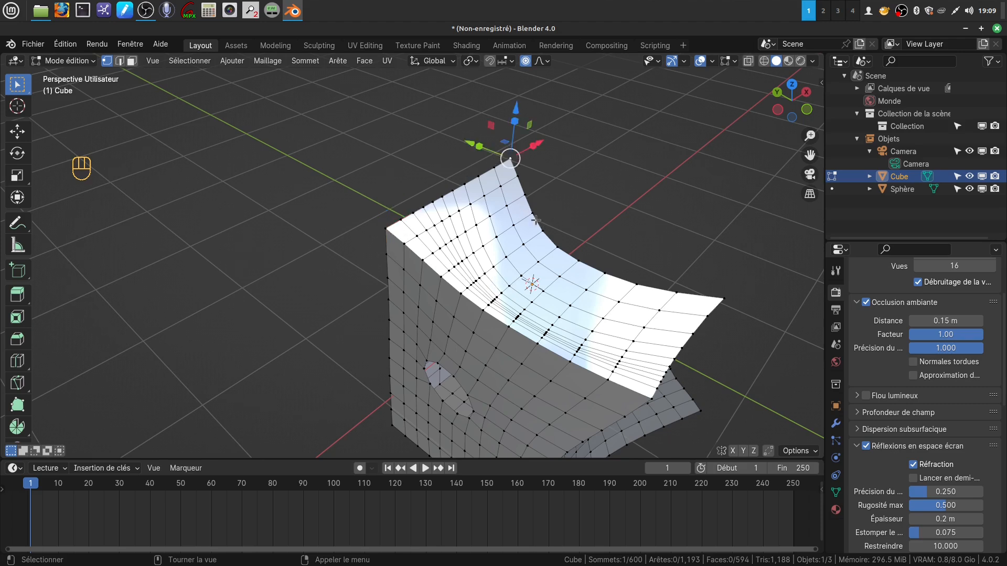
pyautogui.keyDown('shift'); pyautogui.moveTo(509, 274); pyautogui.dragTo(515, 226, button='middle'); pyautogui.keyUp('shift')
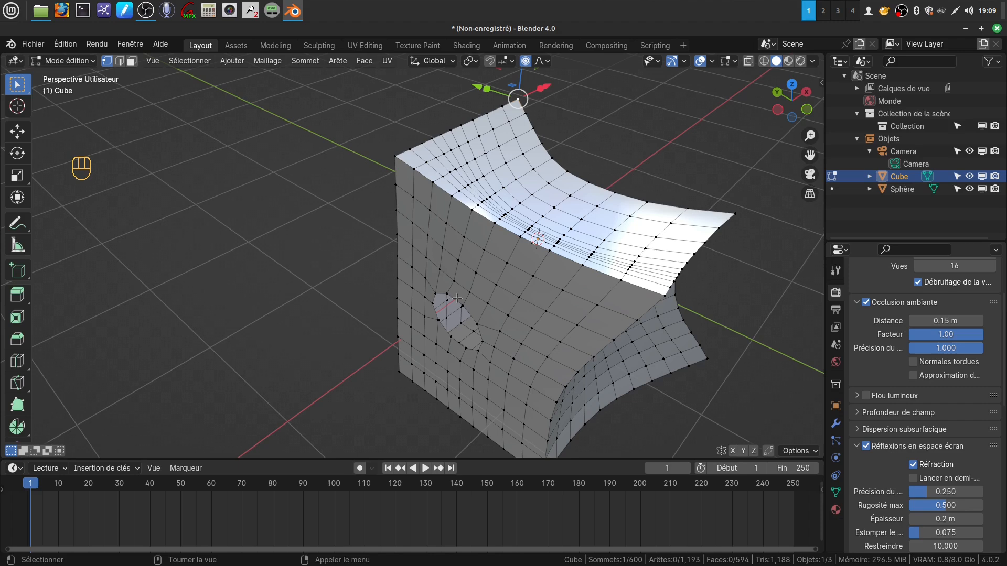
# Select the edge loop around the cube's hole and snap the 3D cursor to the selection
pyautogui.keyDown('alt'); pyautogui.click(456, 298); pyautogui.keyUp('alt')
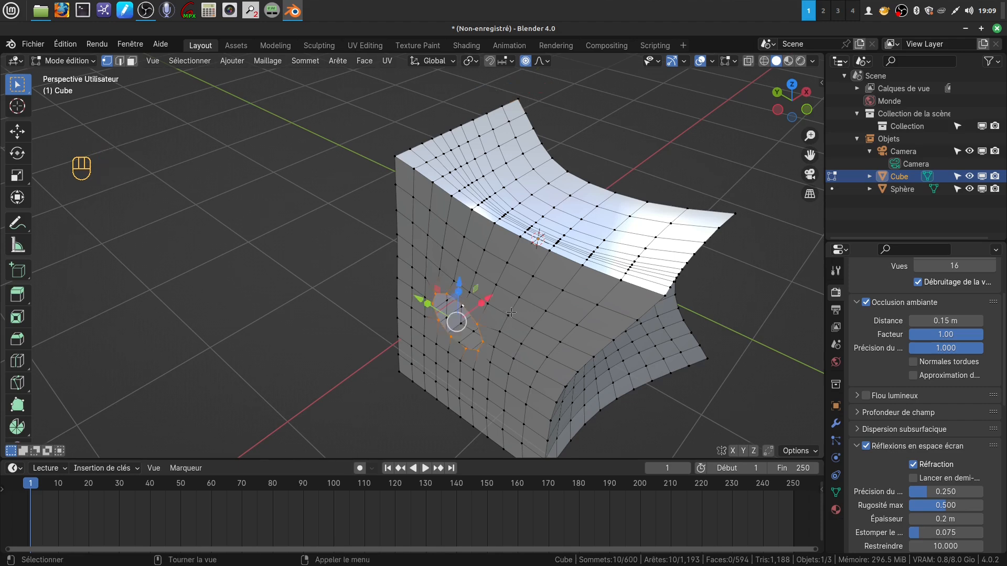
pyautogui.moveTo(512, 308); pyautogui.dragTo(498, 336, button='middle')
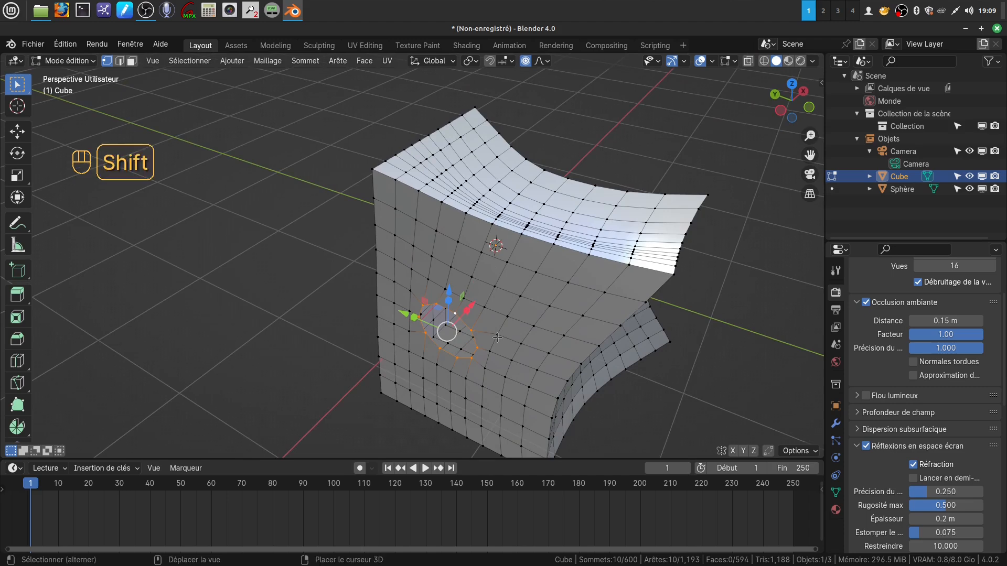
pyautogui.hotkey('shift', 's')
pyautogui.hotkey('shift', 's')
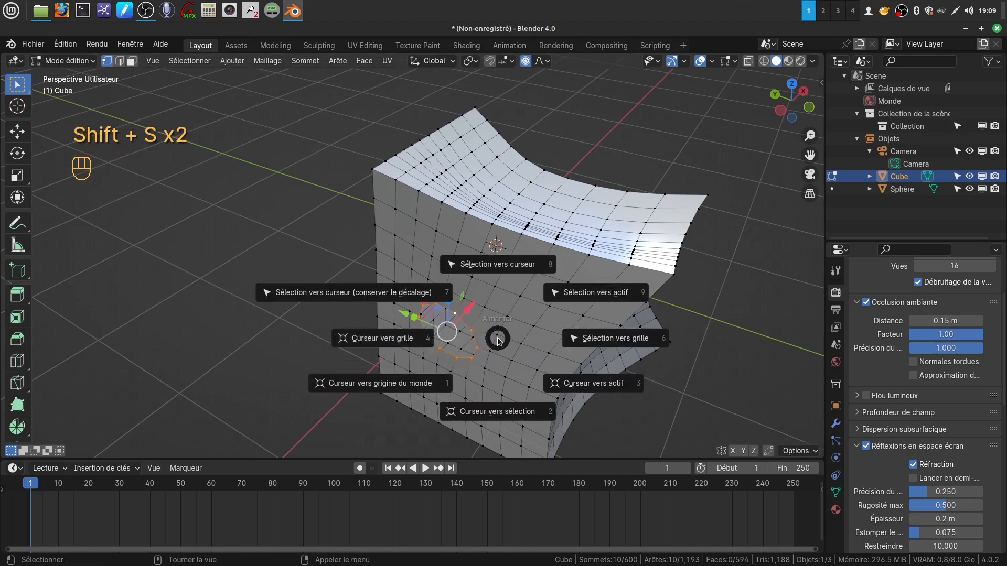
pyautogui.click(501, 413)
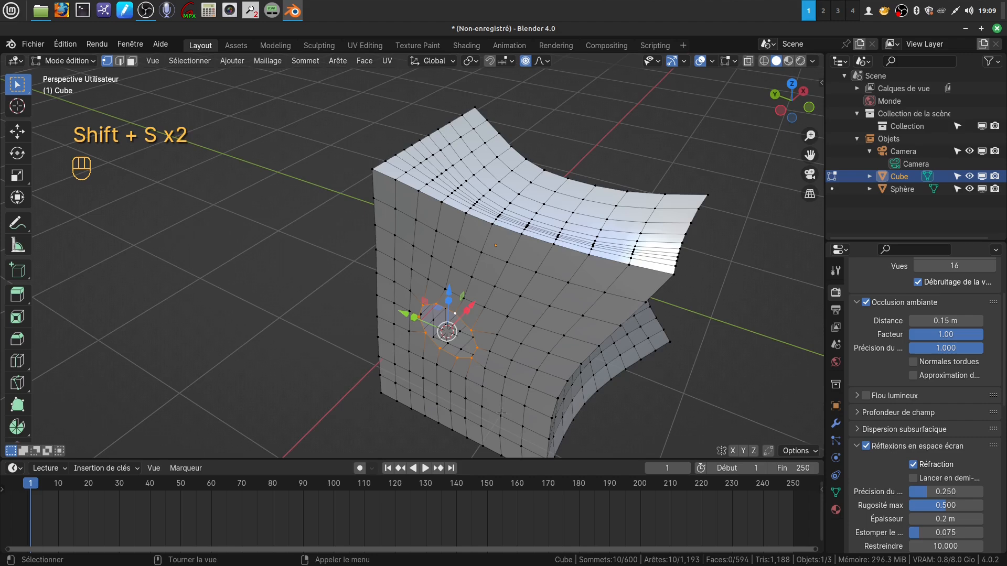
pyautogui.moveTo(489, 361); pyautogui.dragTo(464, 355, button='middle')
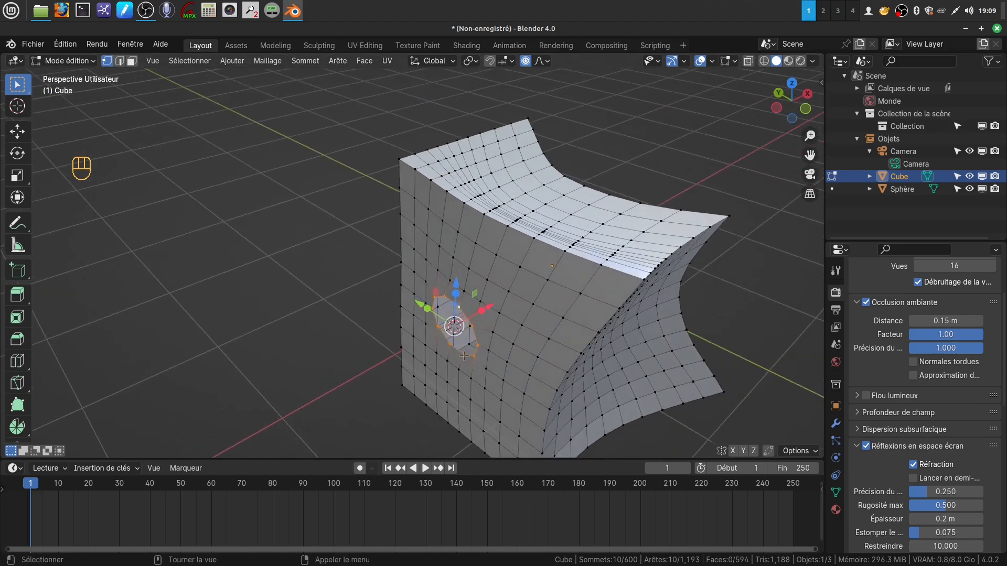
# Return to Object Mode and set the cube's origin to the 3D cursor at the centre of its hole
pyautogui.press('Tab')
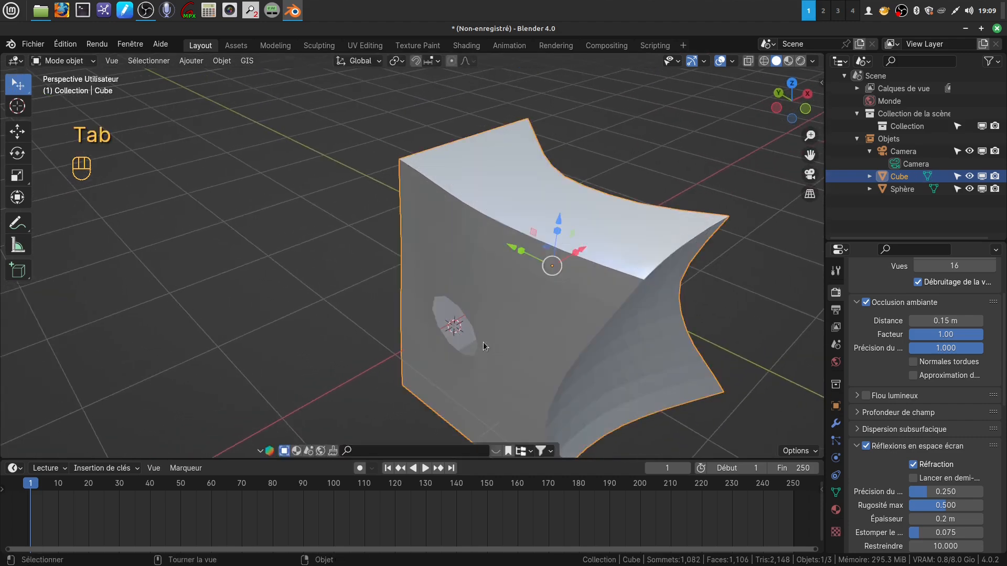
pyautogui.click(221, 61)
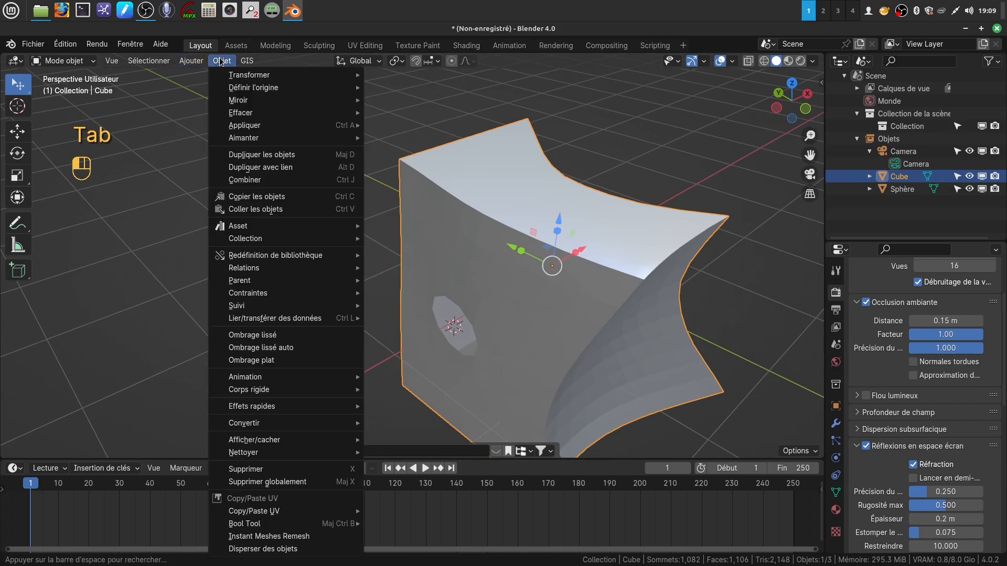
pyautogui.moveTo(241, 89)
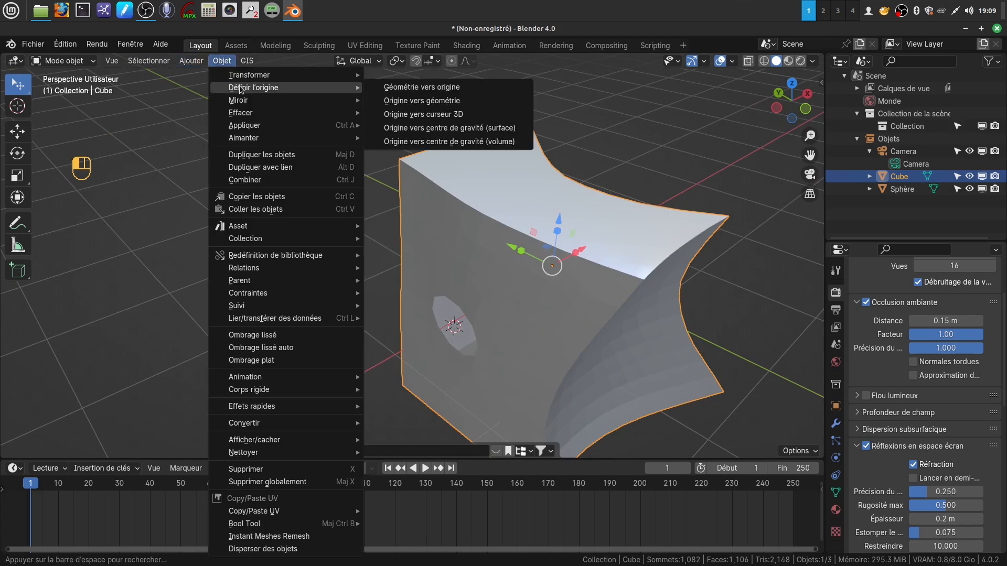
pyautogui.click(425, 116)
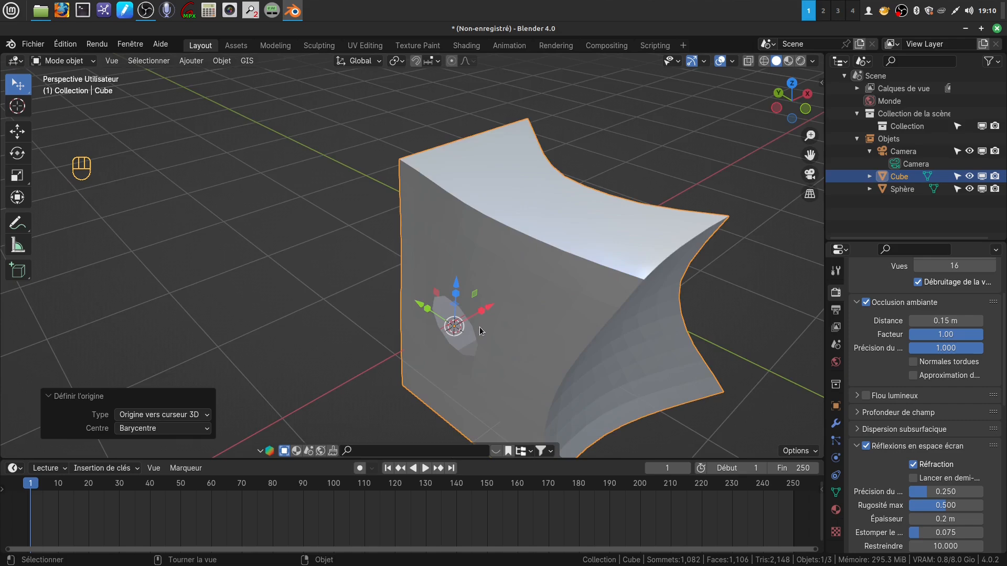
pyautogui.moveTo(480, 327)
pyautogui.mouseDown(button='middle')
pyautogui.moveTo(501, 314)
pyautogui.moveTo(473, 315)
pyautogui.mouseUp(button='middle')
pyautogui.scroll(-2, 473, 314)
pyautogui.click(384, 371)
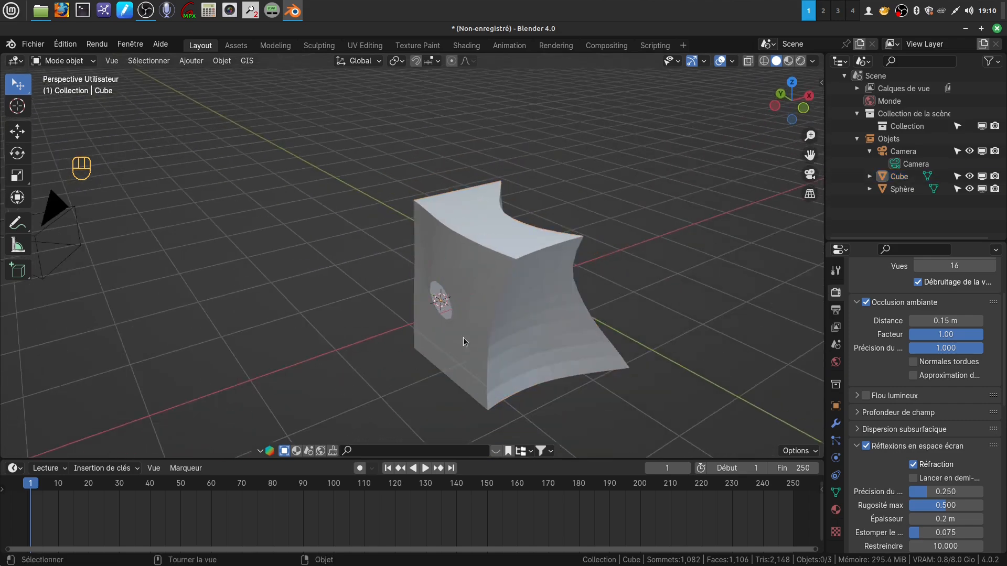
pyautogui.click(459, 338)
pyautogui.scroll(6, 451, 325)
pyautogui.moveTo(474, 311)
pyautogui.mouseDown(button='middle')
pyautogui.moveTo(443, 321)
pyautogui.moveTo(420, 307)
pyautogui.mouseUp(button='middle')
pyautogui.scroll(-6, 474, 321)
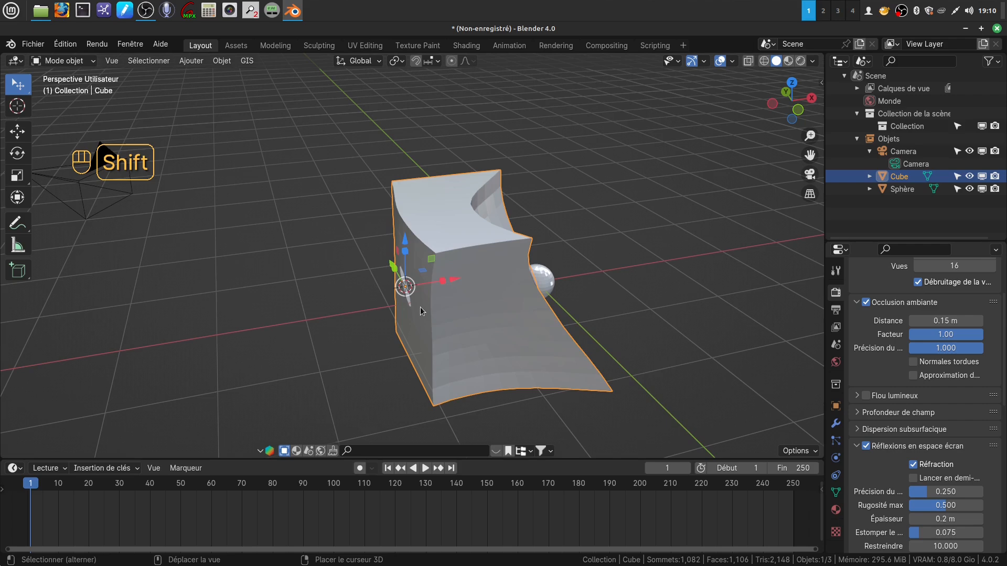
# Snap the 3D cursor back to the world origin
pyautogui.hotkey('shift', 's')
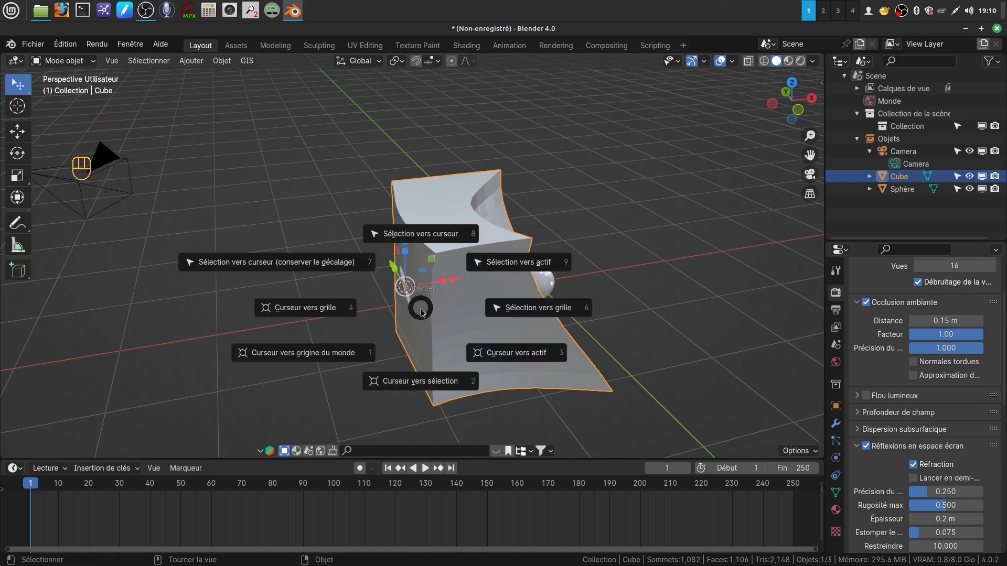
pyautogui.click(319, 354)
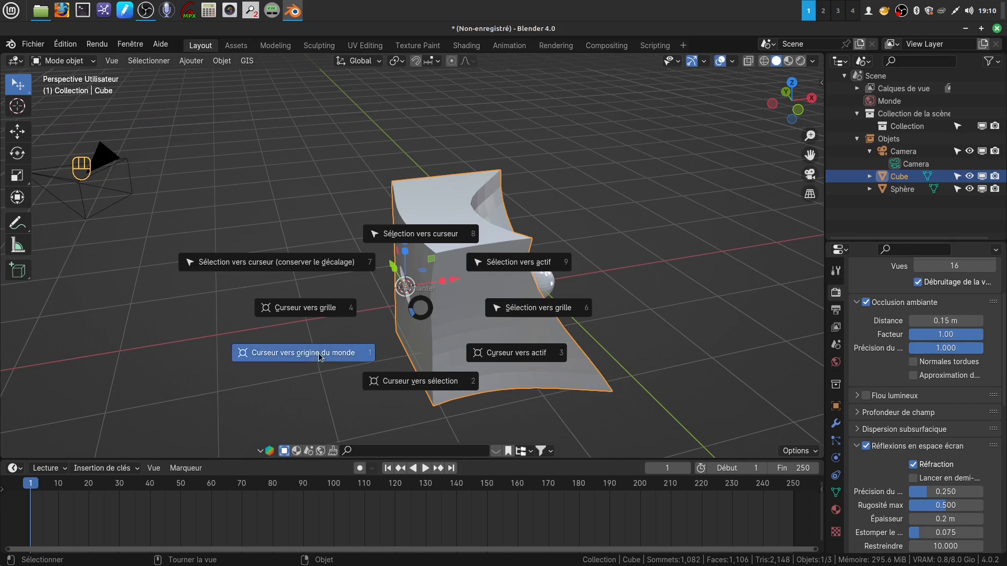
pyautogui.moveTo(481, 238); pyautogui.dragTo(519, 234, button='middle')
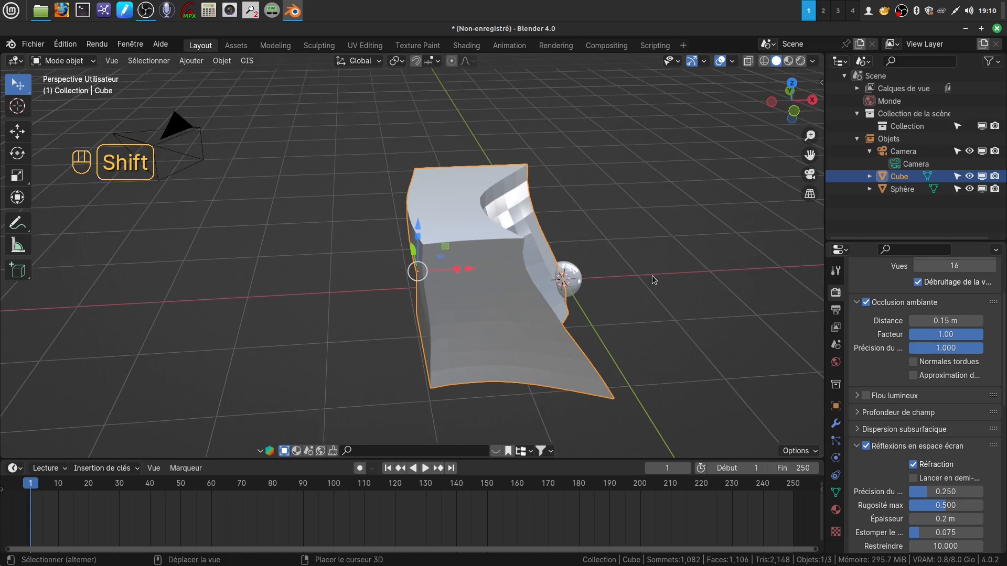
pyautogui.keyDown('shift'); pyautogui.moveTo(652, 276); pyautogui.dragTo(590, 269, button='middle'); pyautogui.keyUp('shift')
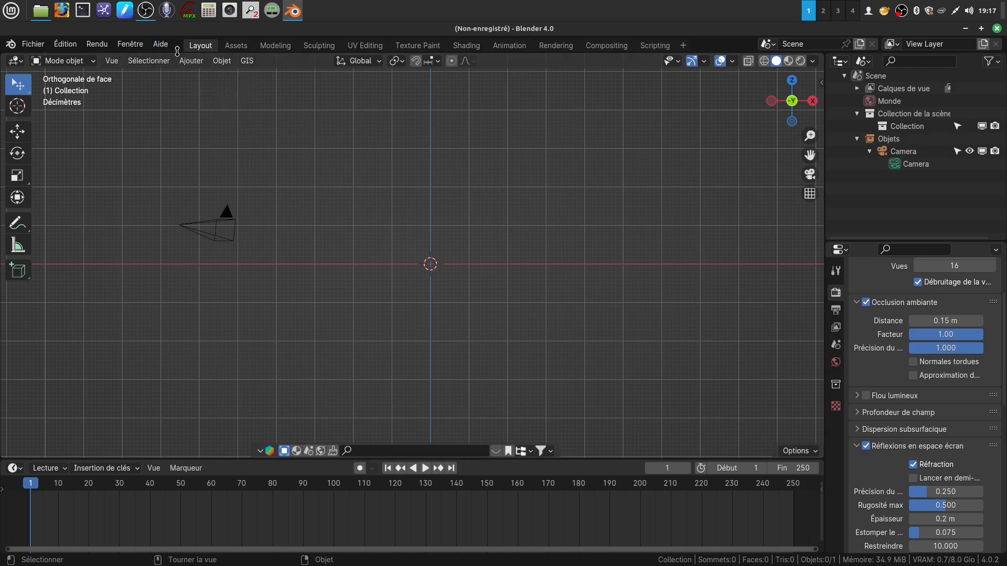
# Add a UV sphere mesh at the 3D cursor in the empty scene
pyautogui.click(189, 60)
pyautogui.moveTo(215, 78)
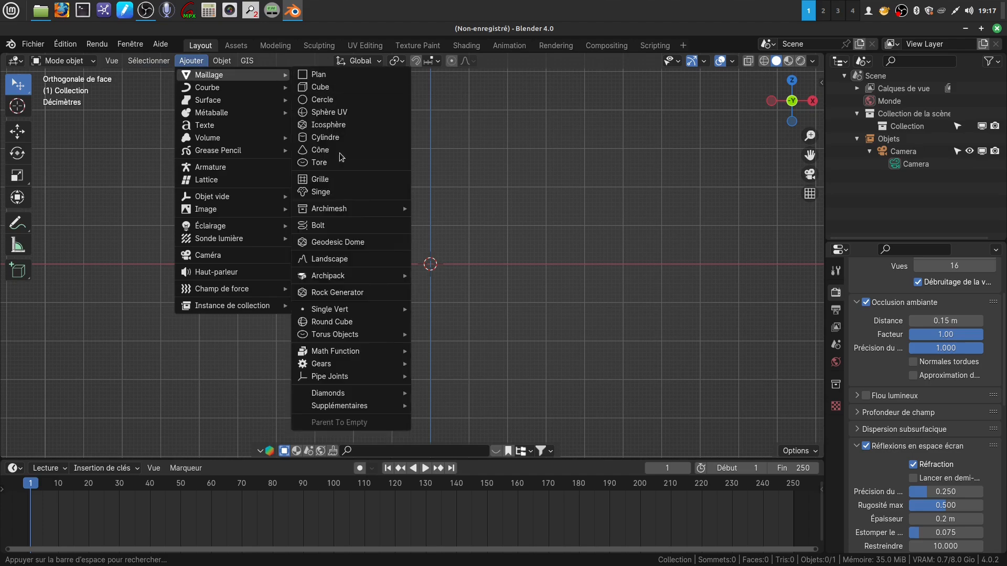
pyautogui.click(340, 114)
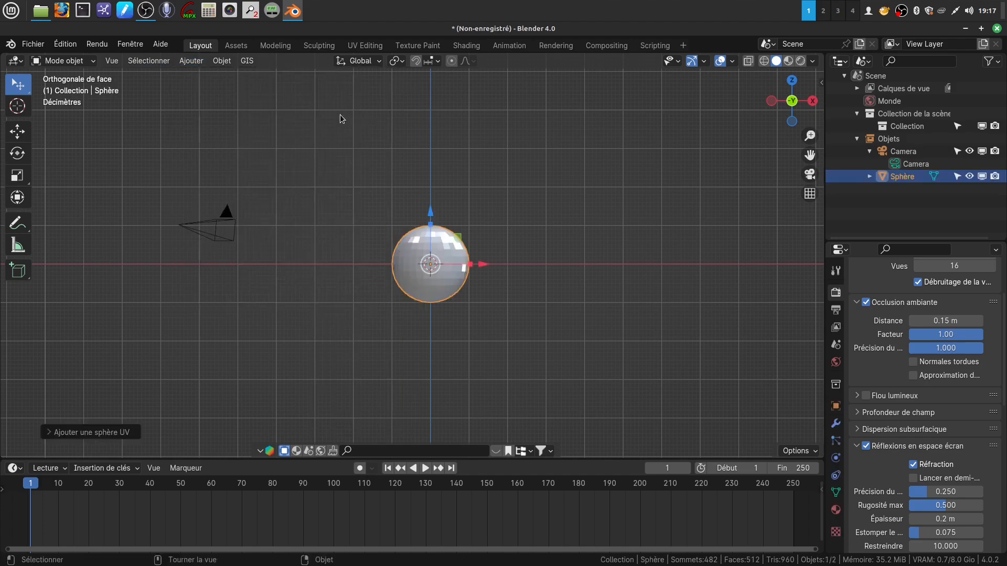
pyautogui.moveTo(495, 241); pyautogui.dragTo(480, 215, button='middle')
pyautogui.scroll(3, 456, 259)
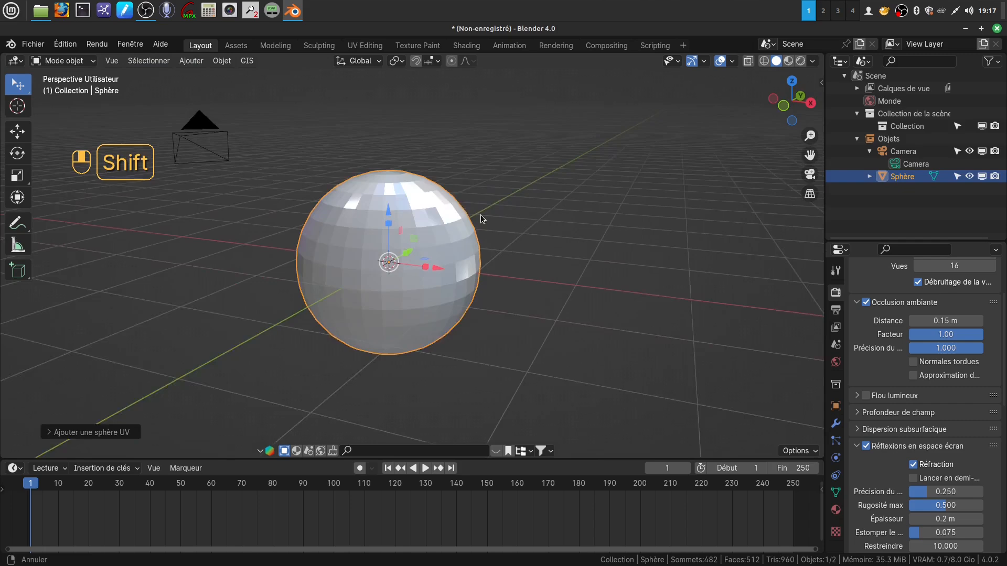
pyautogui.scroll(2, 470, 271)
pyautogui.scroll(3, 469, 268)
pyautogui.keyDown('shift'); pyautogui.moveTo(467, 283); pyautogui.dragTo(467, 325, button='middle'); pyautogui.keyUp('shift')
# Delete one face on the upper side of the sphere in Edit Mode, then return to Object Mode
pyautogui.press('Tab')
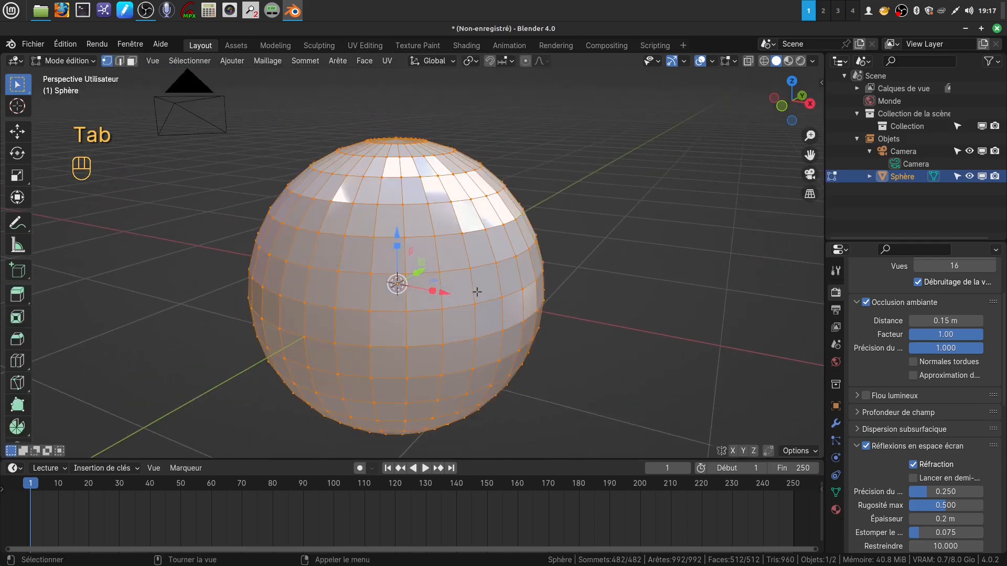
pyautogui.click(131, 61)
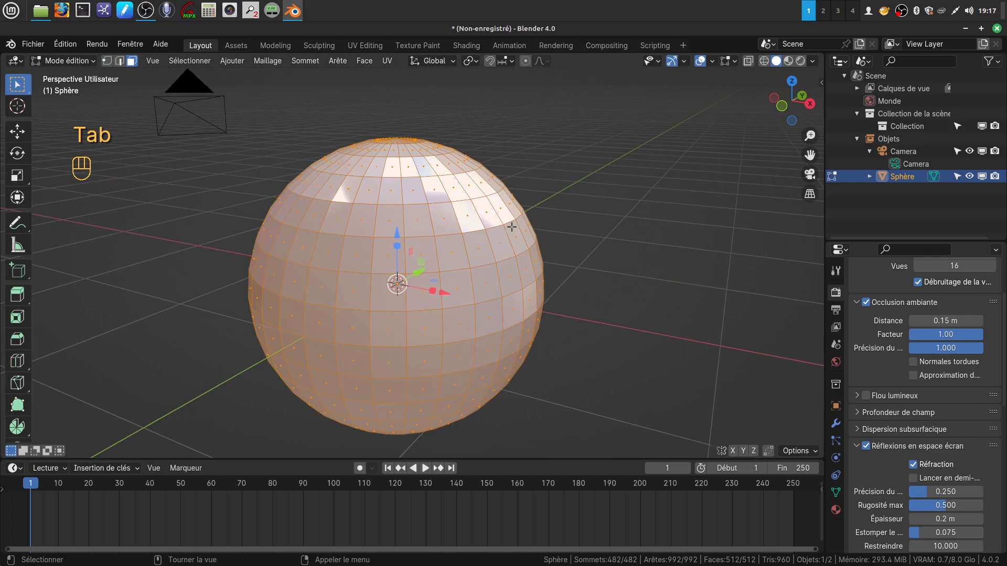
pyautogui.click(486, 209)
pyautogui.moveTo(552, 243); pyautogui.dragTo(533, 260, button='middle')
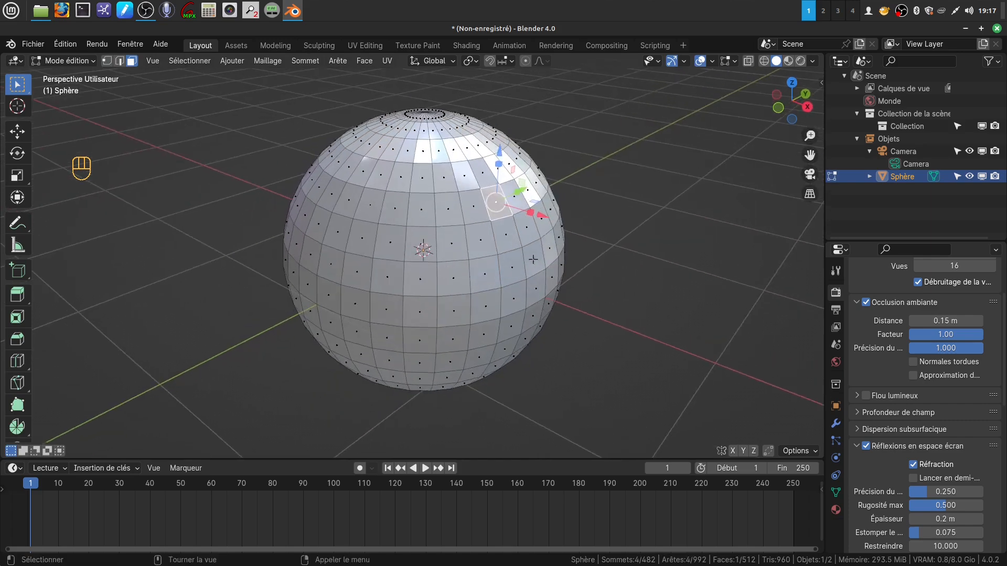
pyautogui.press('x')
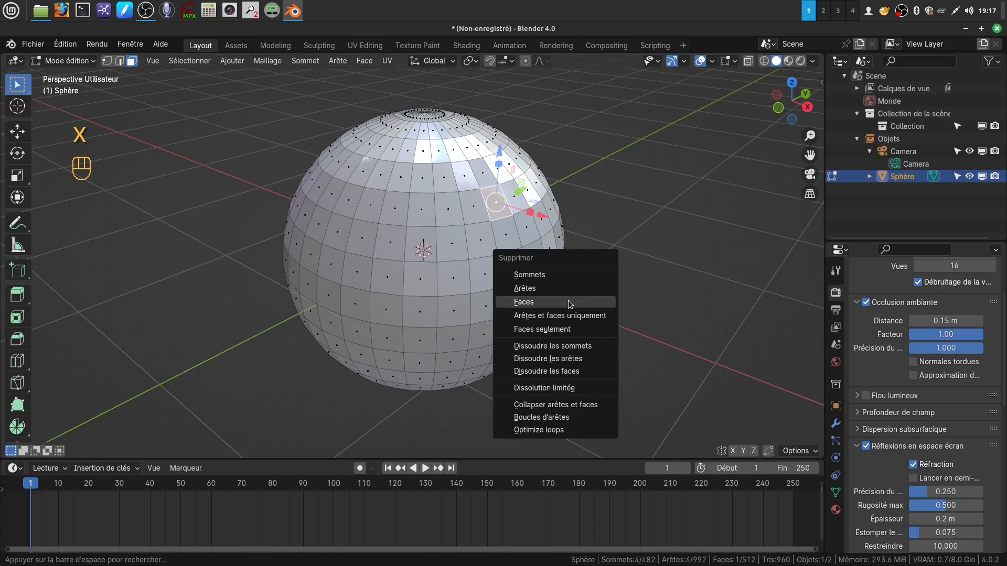
pyautogui.click(568, 300)
pyautogui.moveTo(509, 245); pyautogui.dragTo(480, 297, button='middle')
pyautogui.scroll(-2, 501, 264)
pyautogui.scroll(4, 503, 267)
pyautogui.press('Tab')
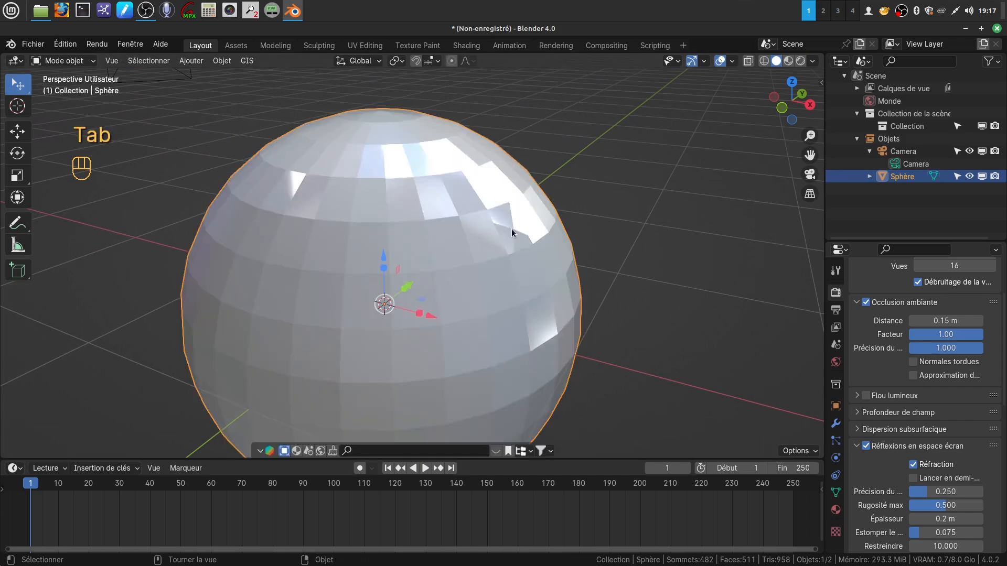
pyautogui.moveTo(511, 229); pyautogui.dragTo(507, 294, button='middle')
pyautogui.scroll(-2, 508, 232)
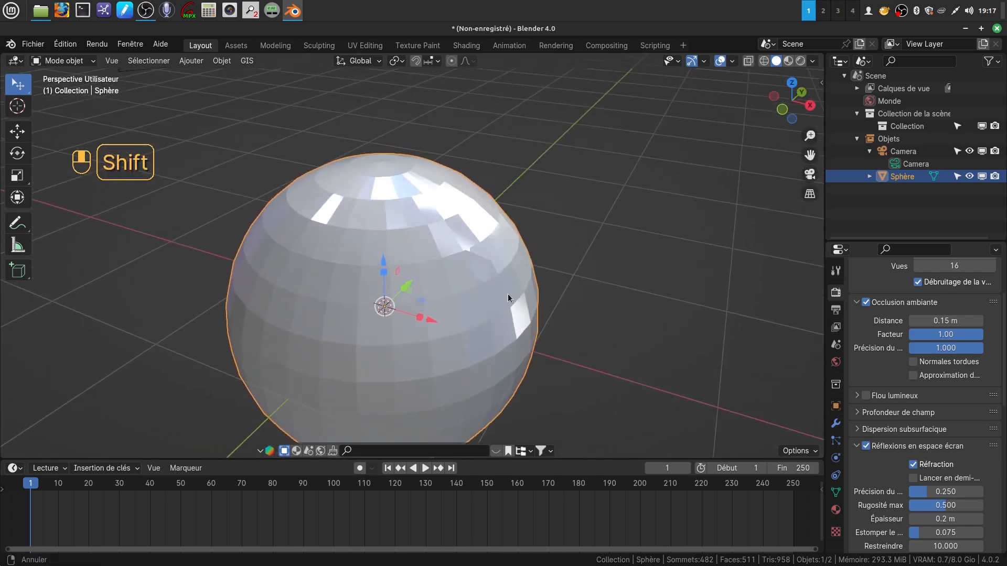
# Select the edge loop around the hole in the sphere in Edit Mode with edge selection
pyautogui.click(382, 63)
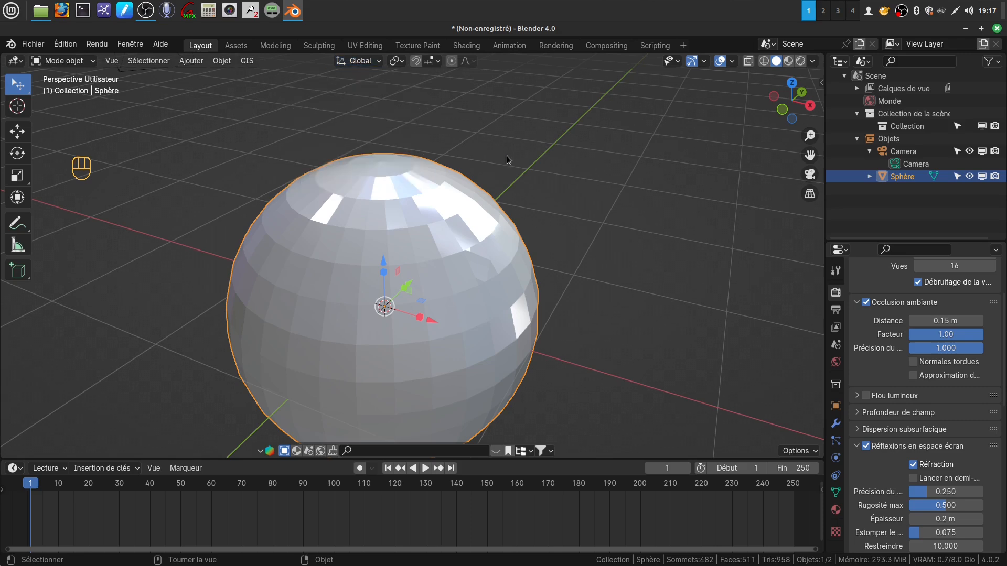
pyautogui.scroll(2, 537, 262)
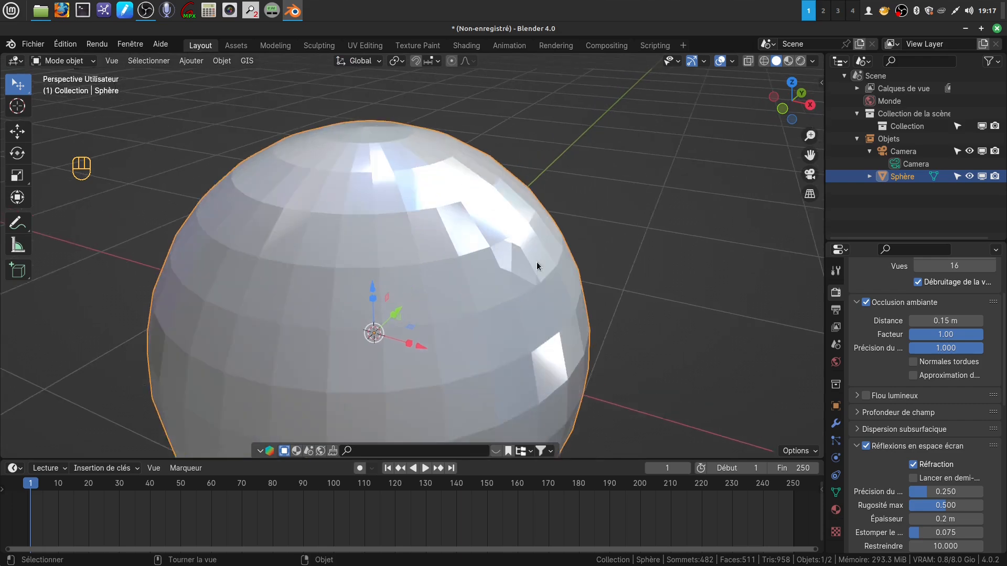
pyautogui.press('Tab')
pyautogui.scroll(1, 531, 262)
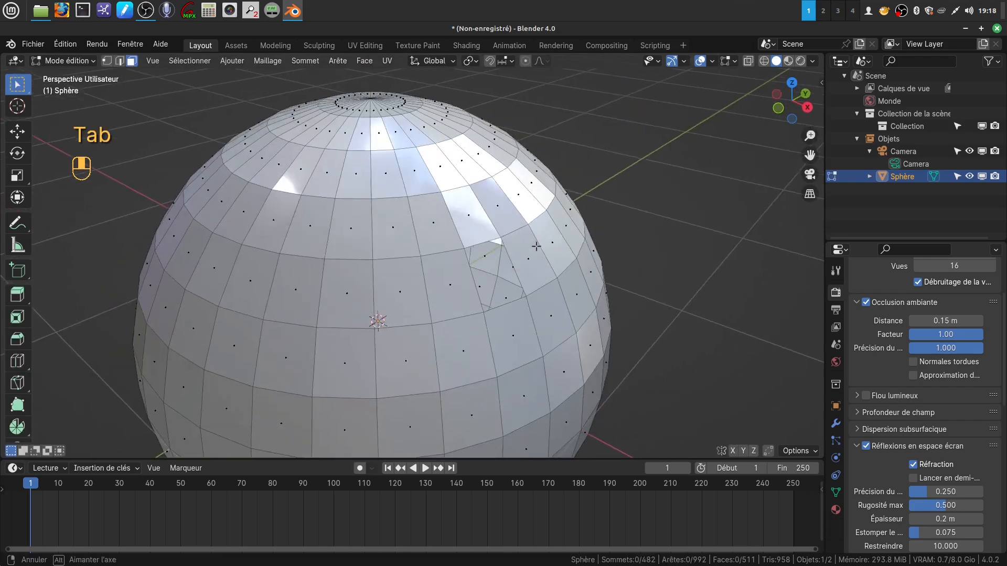
pyautogui.moveTo(537, 246); pyautogui.dragTo(554, 258, button='middle')
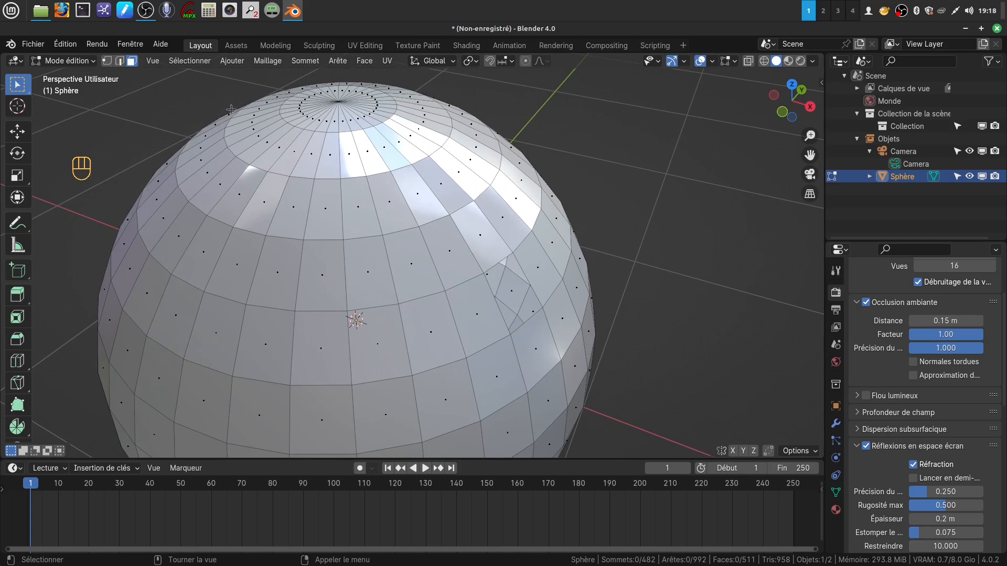
pyautogui.press('2')
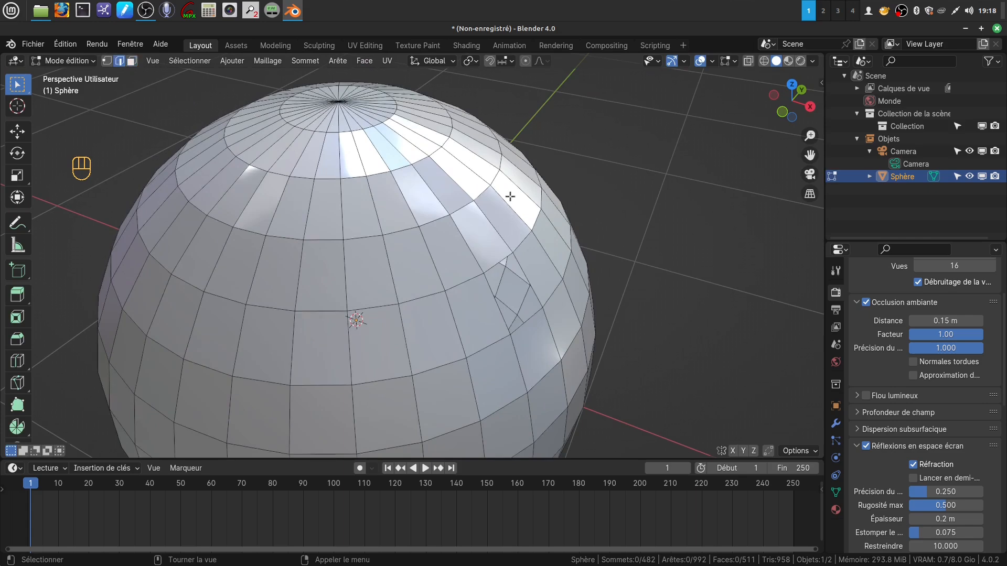
pyautogui.keyDown('alt'); pyautogui.click(496, 225); pyautogui.keyUp('alt')
pyautogui.moveTo(497, 225); pyautogui.dragTo(485, 232, button='middle')
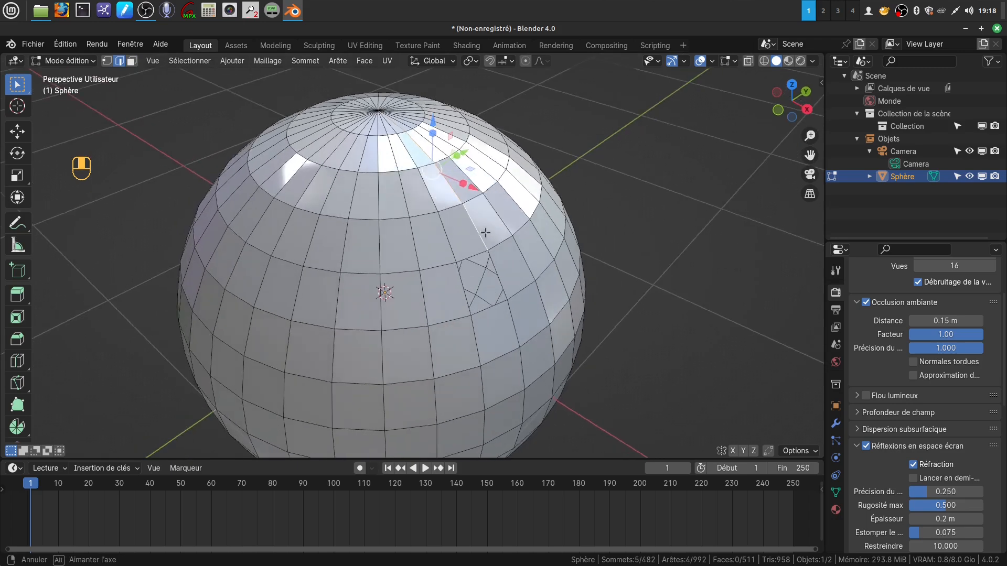
pyautogui.keyDown('alt'); pyautogui.click(499, 279); pyautogui.keyUp('alt')
pyautogui.moveTo(499, 279); pyautogui.dragTo(447, 113, button='middle')
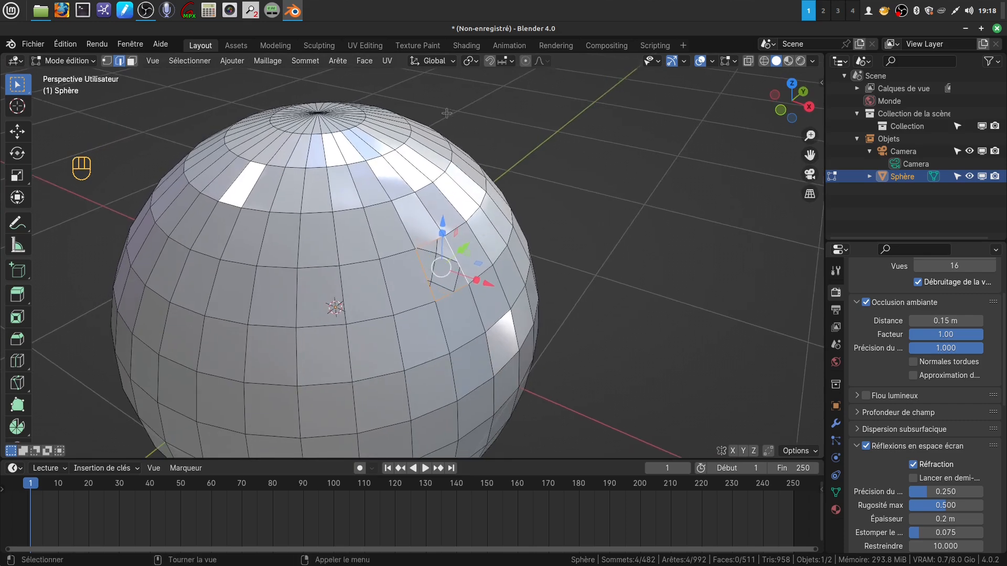
# Create a custom transform orientation from the selected hole edges and name it "axe perso"
pyautogui.click(448, 62)
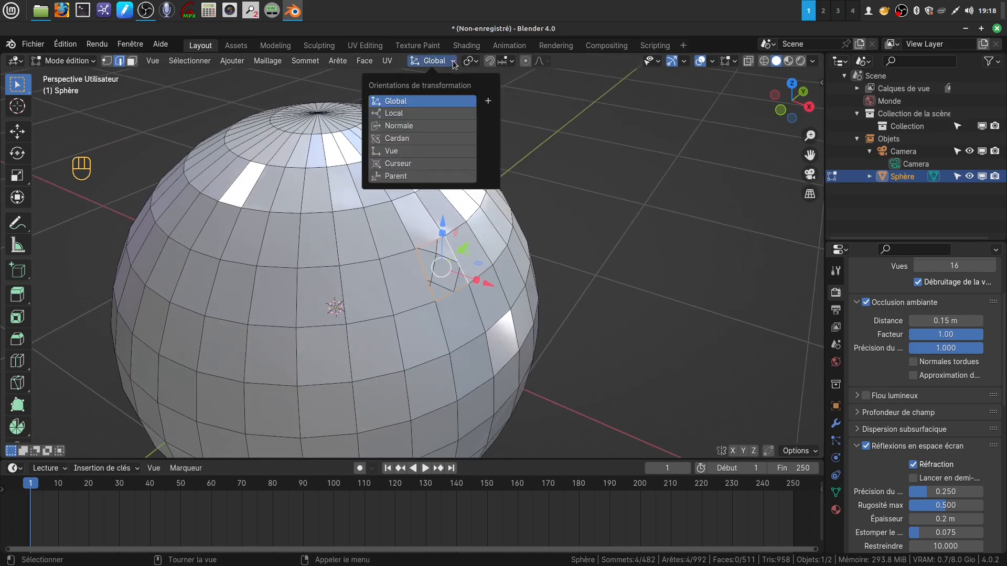
pyautogui.click(488, 103)
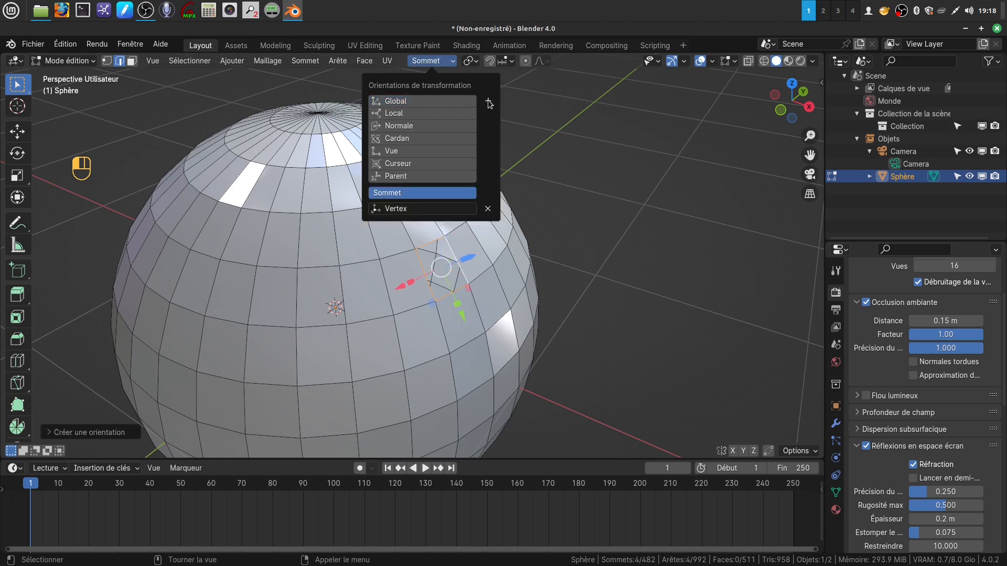
pyautogui.click(412, 209)
pyautogui.press('BackSpace')
pyautogui.press('BackSpace')
pyautogui.press('BackSpace')
pyautogui.press('BackSpace')
pyautogui.press('BackSpace')
pyautogui.press('Return')
pyautogui.scroll(-2, 564, 236)
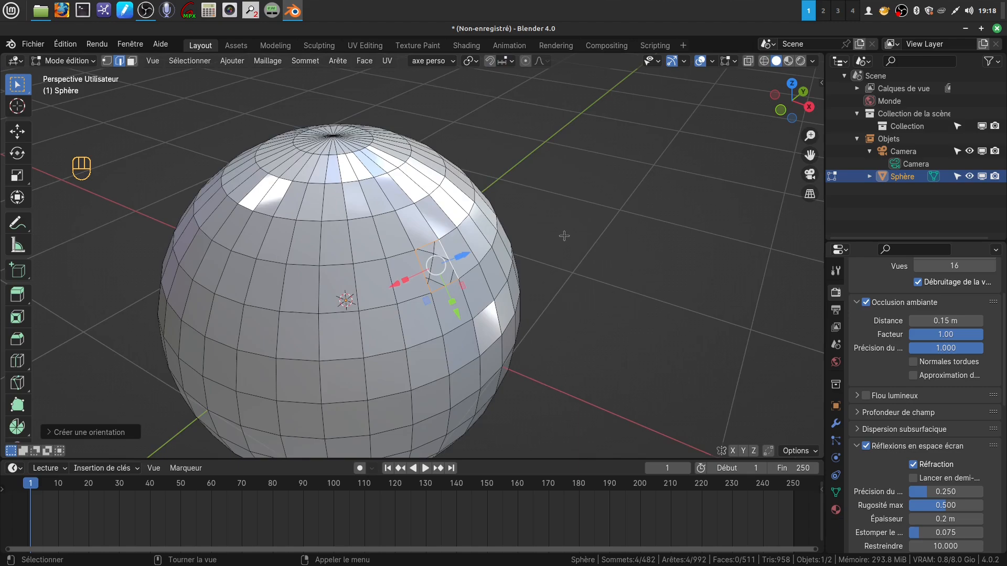
# Snap the 3D cursor to the selected edge loop of the sphere's hole and return to Object Mode
pyautogui.scroll(-1, 553, 254)
pyautogui.keyDown('shift'); pyautogui.moveTo(553, 254); pyautogui.dragTo(491, 228, button='middle'); pyautogui.keyUp('shift')
pyautogui.scroll(3, 530, 288)
pyautogui.scroll(-1, 491, 228)
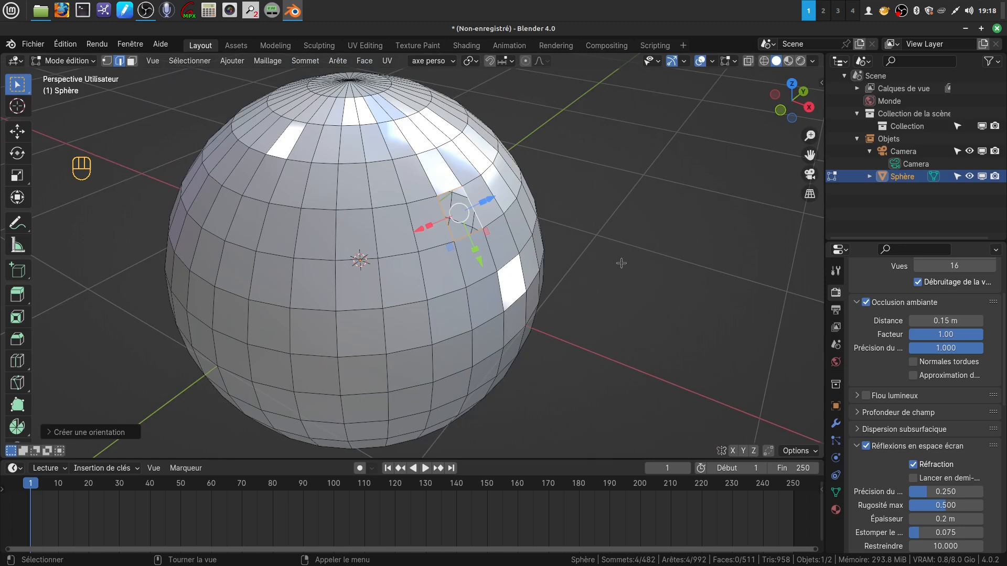
pyautogui.press('shift')
pyautogui.hotkey('shift', 's')
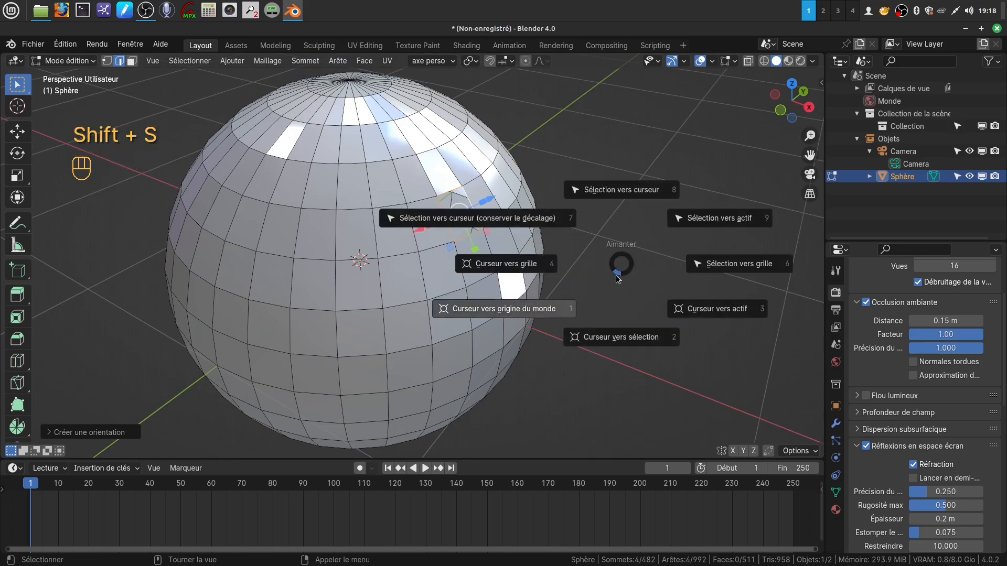
pyautogui.click(631, 341)
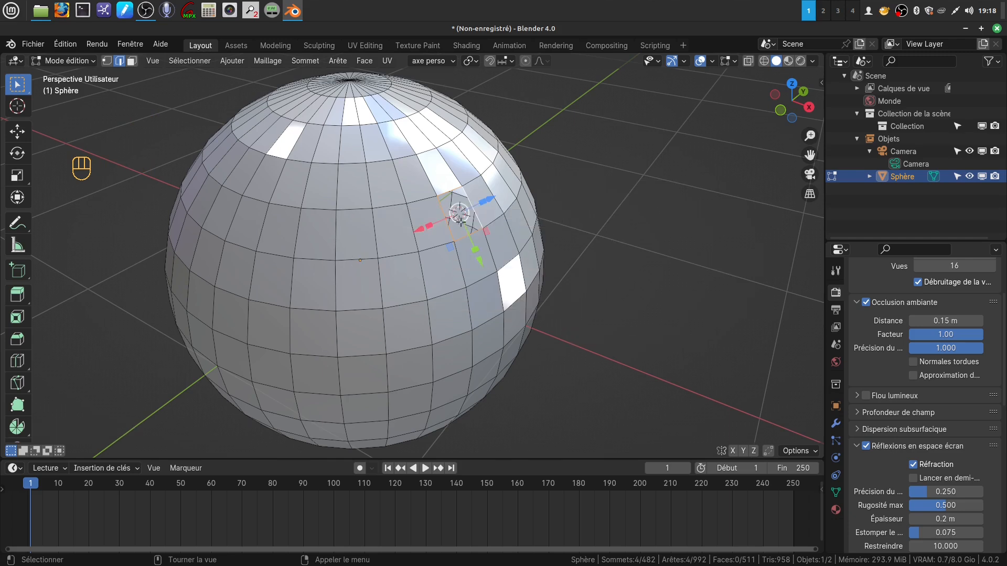
pyautogui.scroll(-2, 602, 269)
pyautogui.moveTo(596, 258); pyautogui.dragTo(611, 244, button='middle')
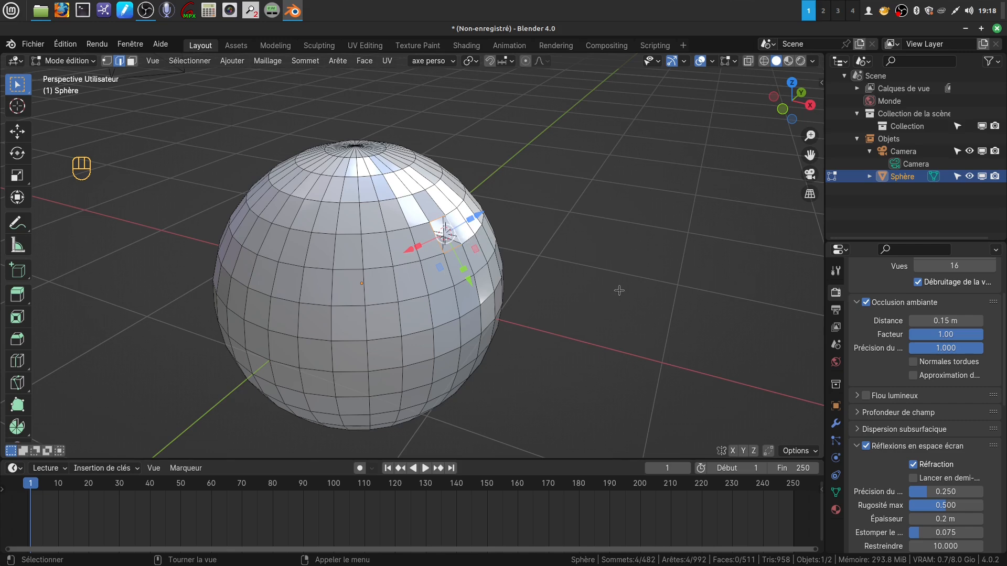
pyautogui.scroll(1, 618, 292)
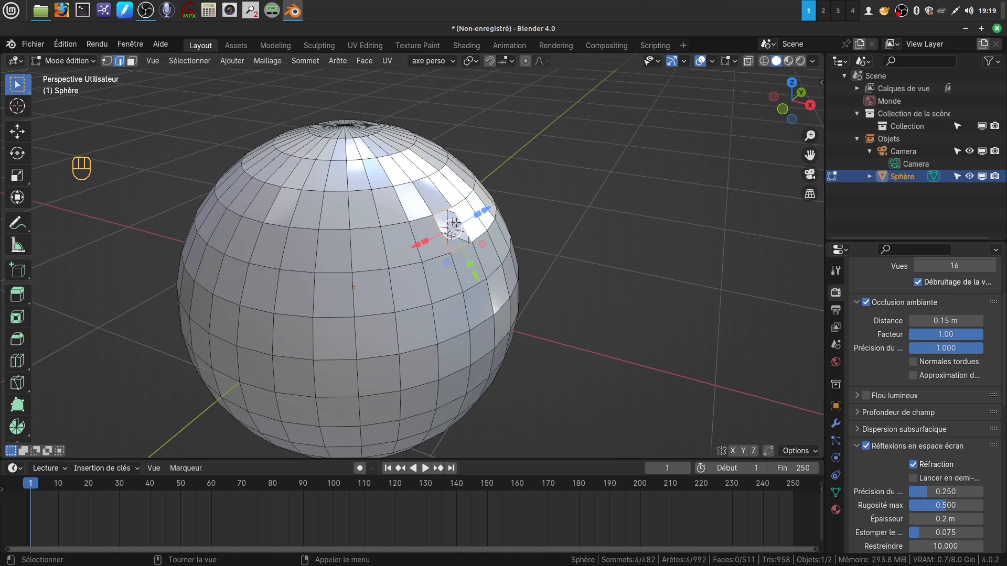
pyautogui.press('Tab')
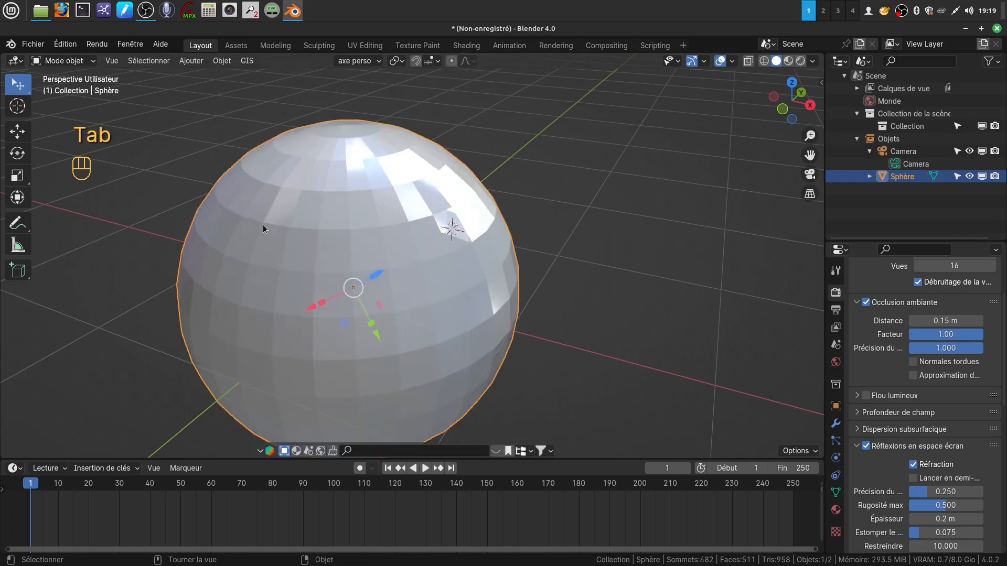
# Add a cube mesh at the 3D cursor on the sphere's hole and scale it down to about 0.05
pyautogui.click(222, 62)
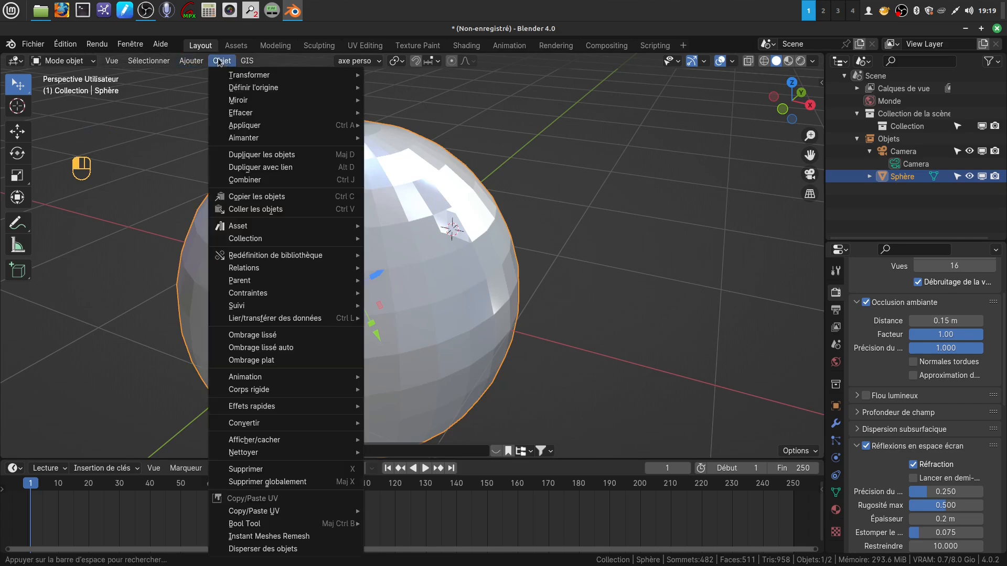
pyautogui.moveTo(191, 61)
pyautogui.moveTo(236, 75)
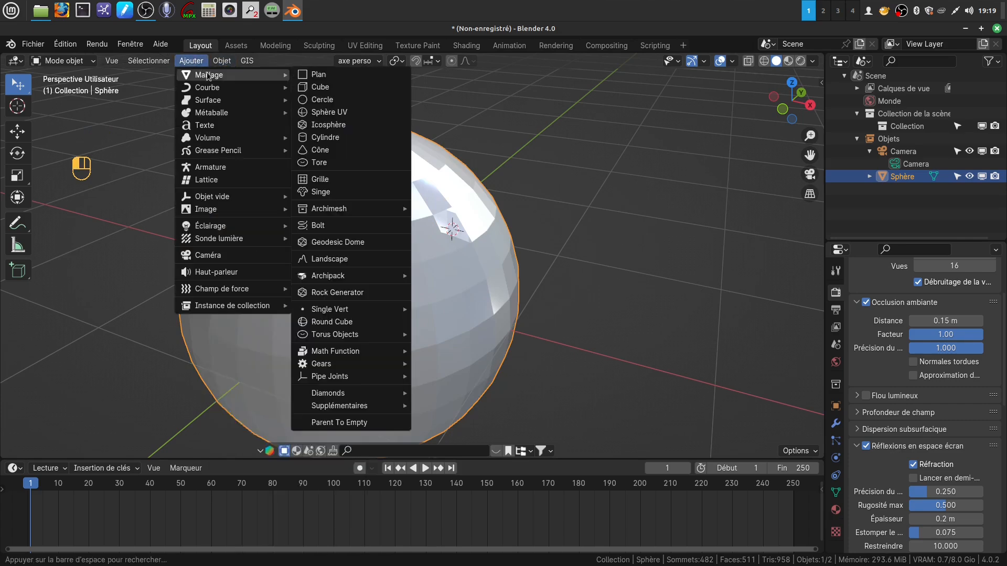
pyautogui.click(323, 87)
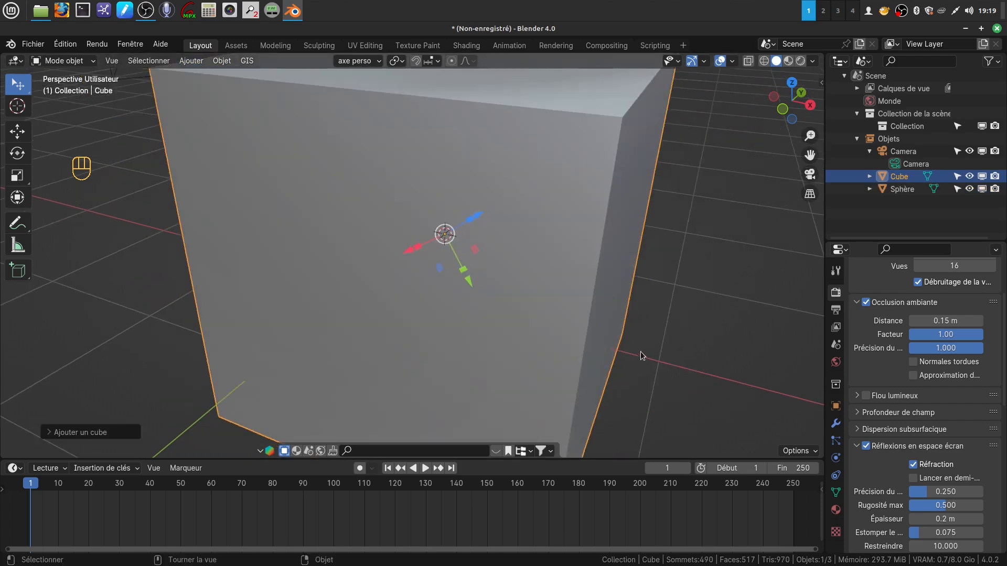
pyautogui.press('s')
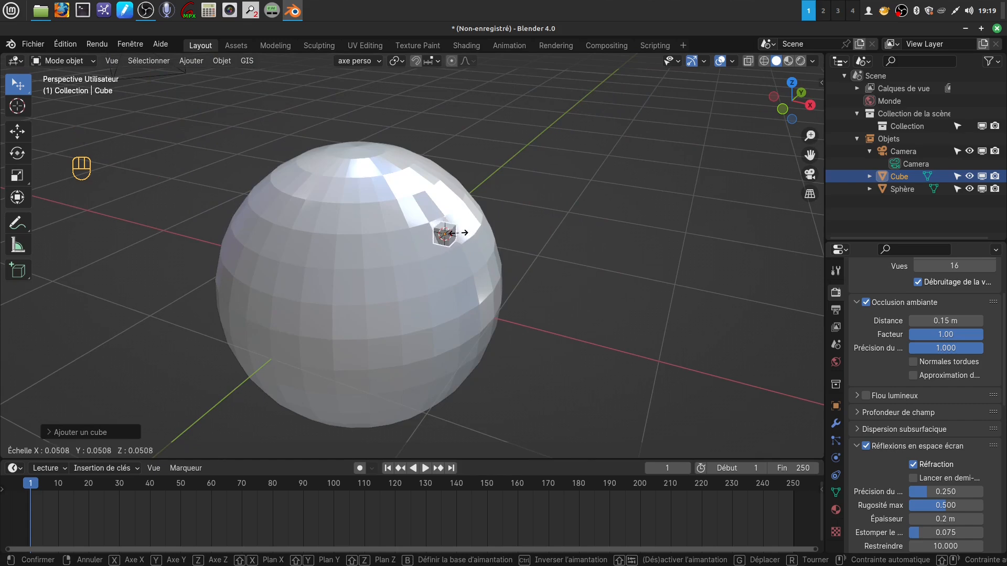
pyautogui.click(452, 233)
# Align the small cube to the "axe perso" transform orientation so its rotation matches the sphere's hole
pyautogui.scroll(3, 530, 273)
pyautogui.keyDown('shift'); pyautogui.moveTo(531, 254); pyautogui.dragTo(483, 303, button='middle'); pyautogui.keyUp('shift')
pyautogui.scroll(2, 548, 328)
pyautogui.moveTo(476, 283); pyautogui.dragTo(550, 305, button='middle')
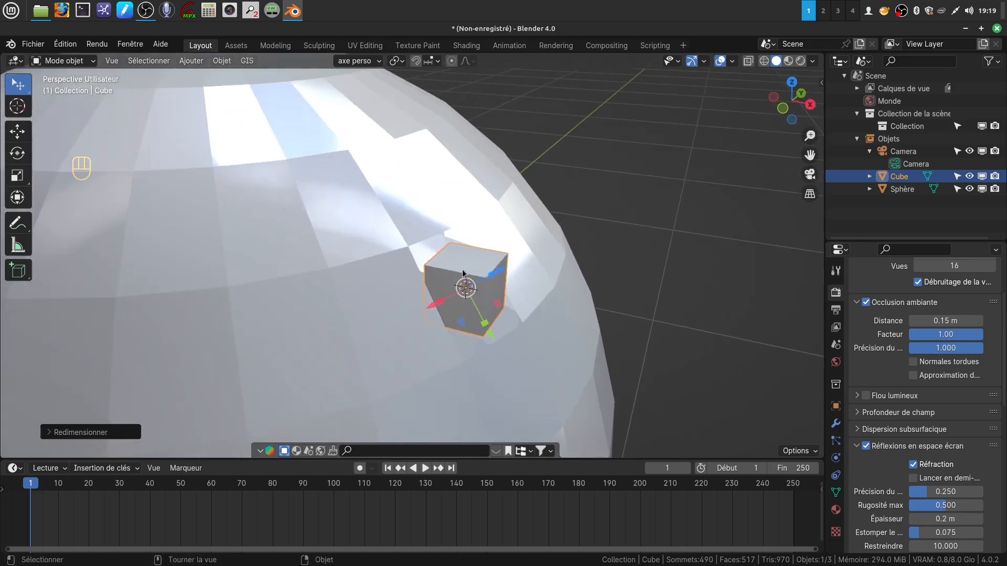
pyautogui.moveTo(476, 341); pyautogui.dragTo(496, 298, button='middle')
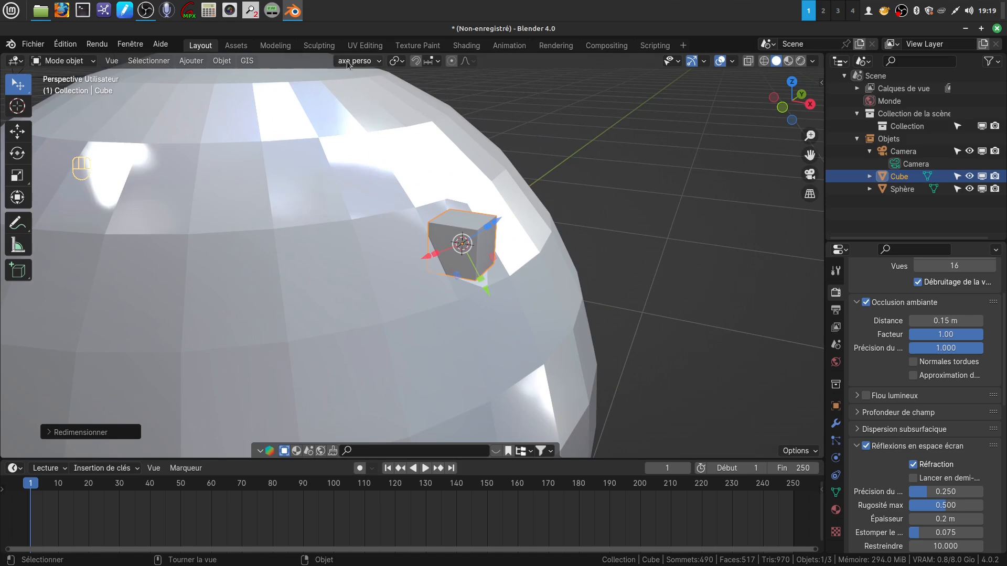
pyautogui.click(217, 61)
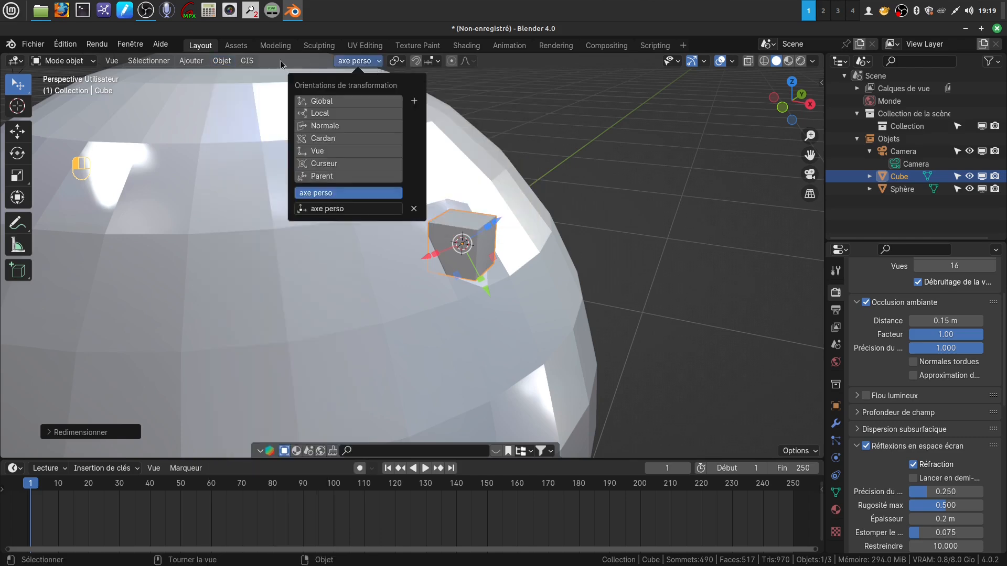
pyautogui.click(221, 62)
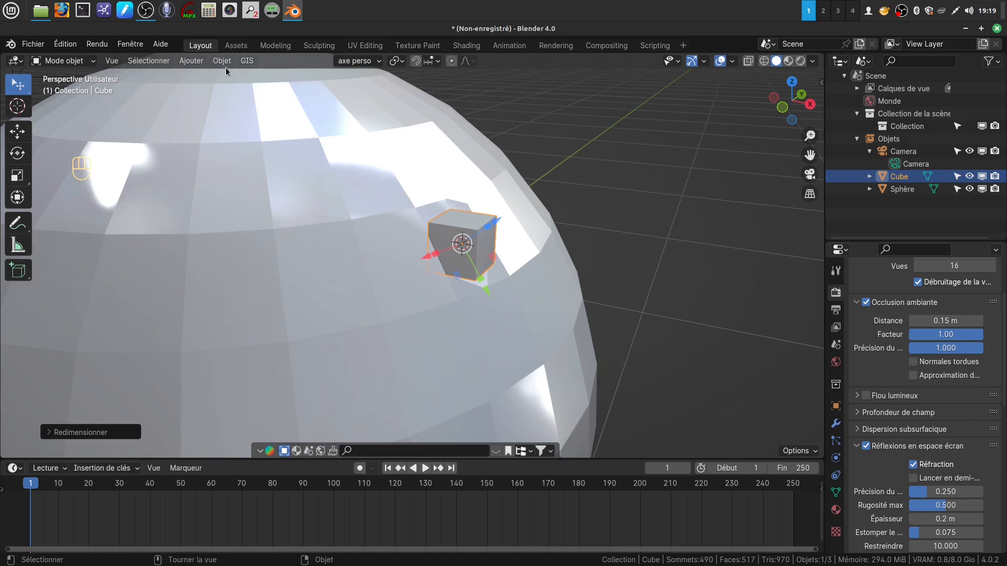
pyautogui.click(221, 62)
pyautogui.moveTo(262, 75)
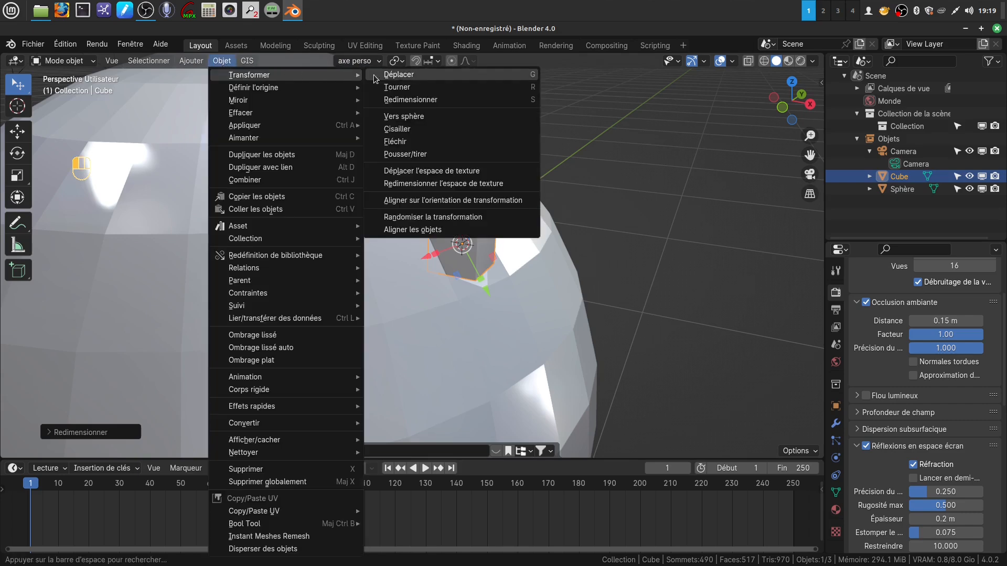
pyautogui.click(472, 202)
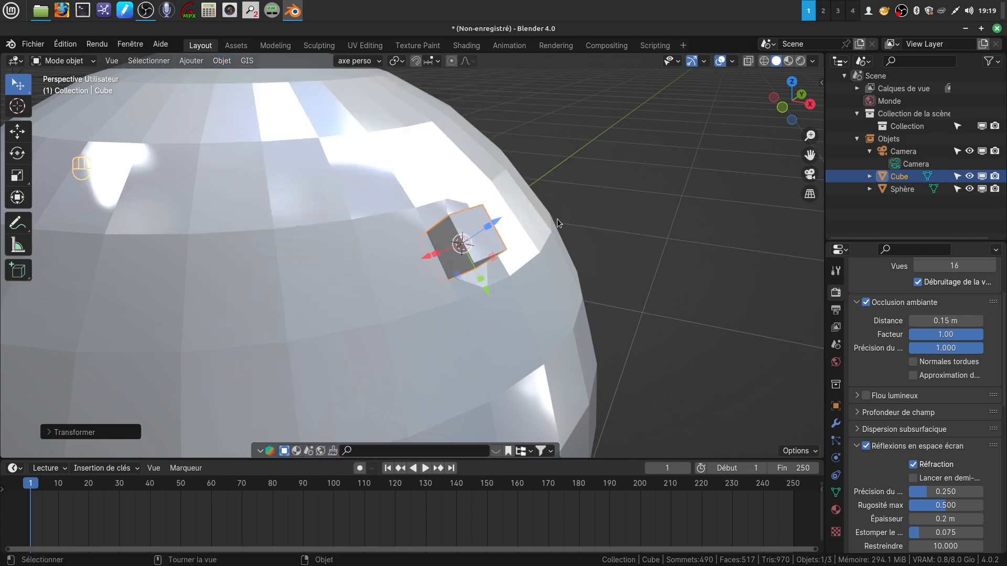
# Deselect the cube and examine its alignment with the hole, along with the pivot point and transform orientation options
pyautogui.moveTo(556, 219)
pyautogui.mouseDown(button='middle')
pyautogui.moveTo(520, 225)
pyautogui.moveTo(486, 212)
pyautogui.moveTo(484, 172)
pyautogui.moveTo(568, 165)
pyautogui.moveTo(602, 199)
pyautogui.moveTo(602, 209)
pyautogui.moveTo(546, 222)
pyautogui.moveTo(549, 200)
pyautogui.moveTo(521, 221)
pyautogui.moveTo(541, 219)
pyautogui.mouseUp(button='middle')
pyautogui.scroll(-1, 539, 217)
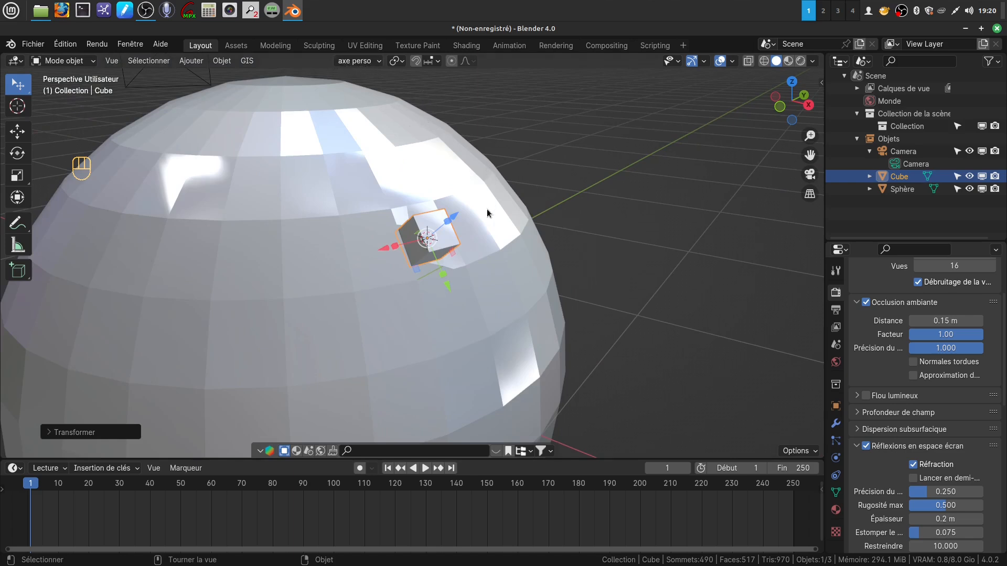
pyautogui.click(365, 61)
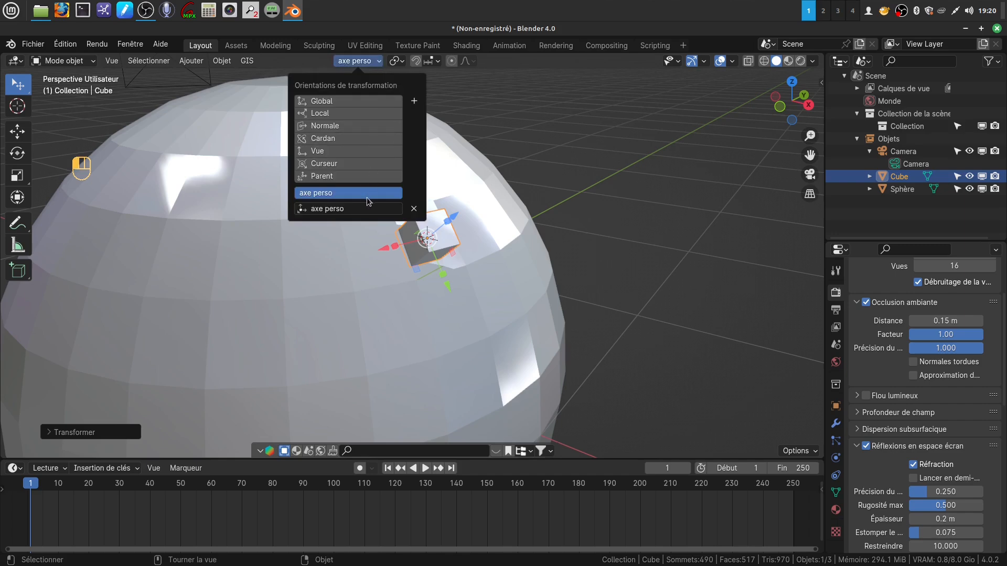
pyautogui.moveTo(539, 211)
pyautogui.mouseDown(button='middle')
pyautogui.moveTo(612, 180)
pyautogui.moveTo(582, 208)
pyautogui.moveTo(546, 221)
pyautogui.moveTo(549, 212)
pyautogui.mouseUp(button='middle')
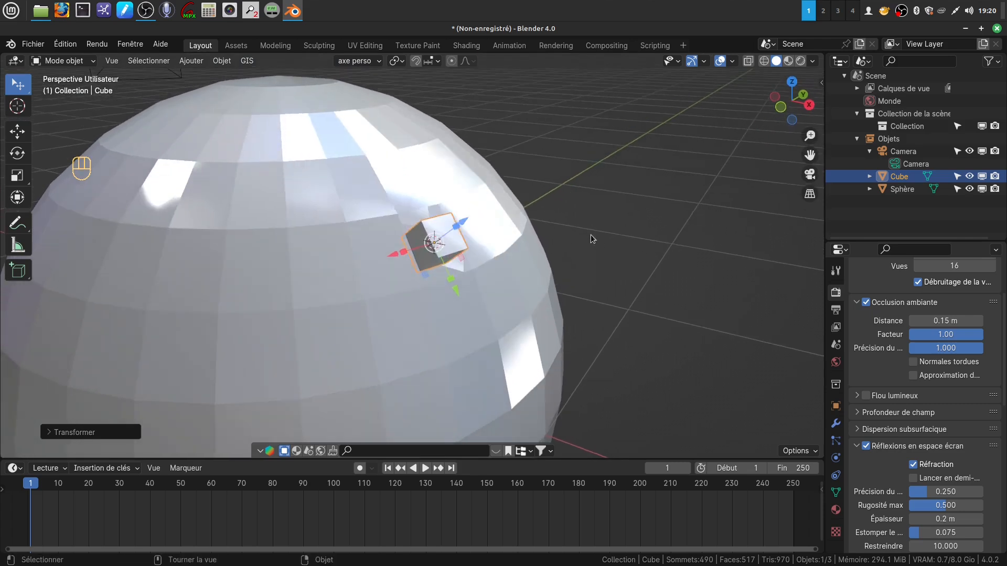
pyautogui.click(580, 210)
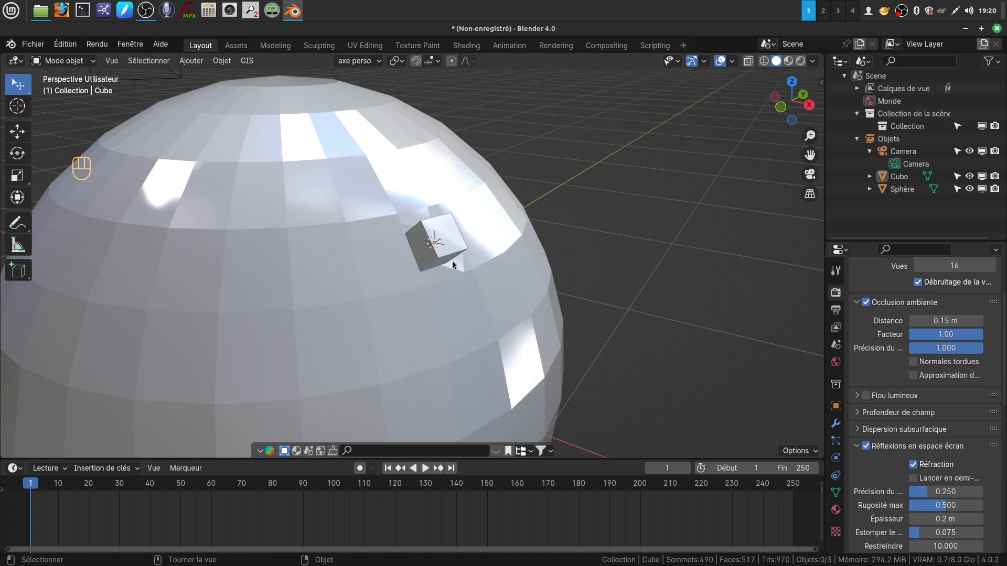
pyautogui.click(402, 62)
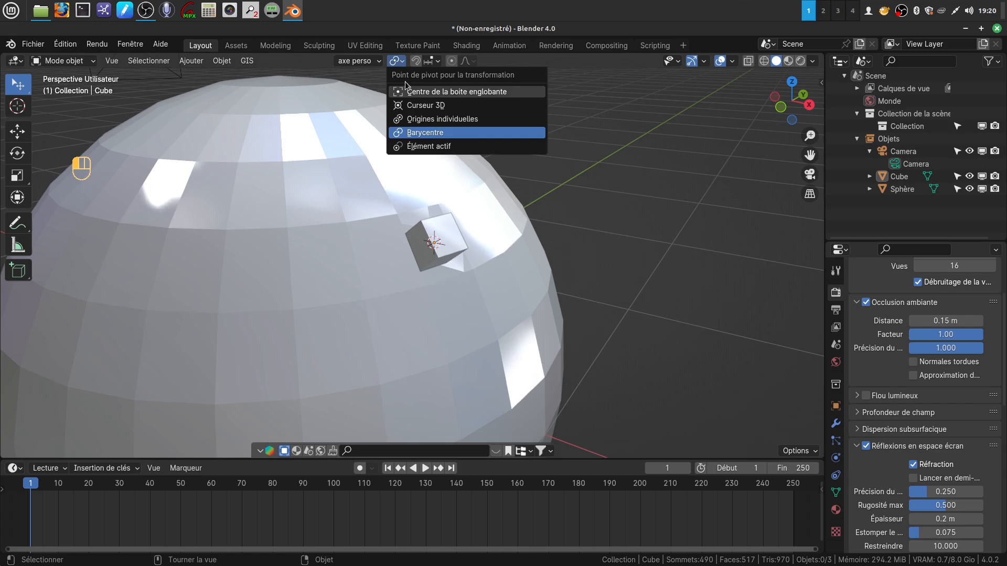
pyautogui.click(378, 62)
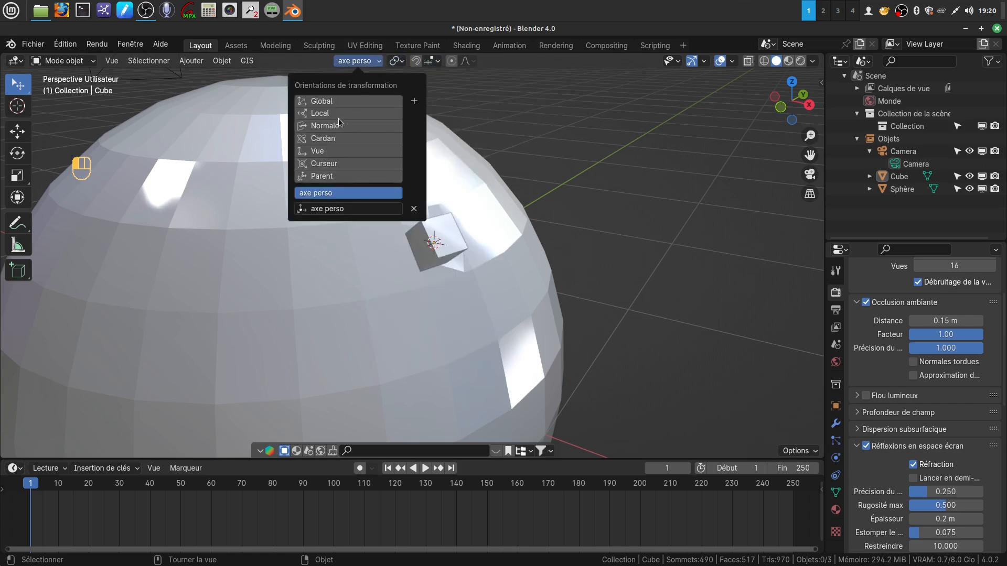
pyautogui.click(361, 194)
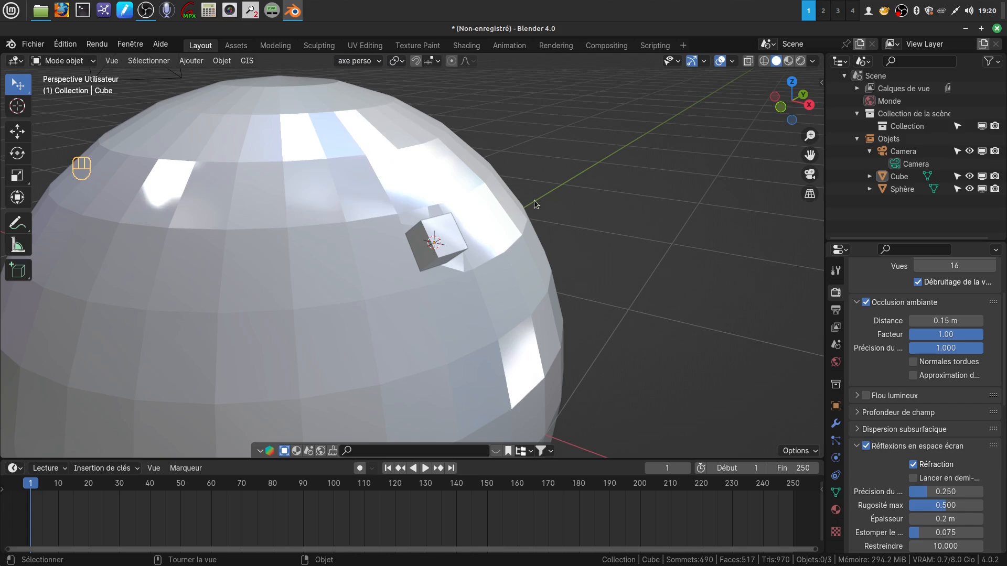
pyautogui.moveTo(534, 200); pyautogui.dragTo(574, 184, button='middle')
pyautogui.scroll(1, 559, 207)
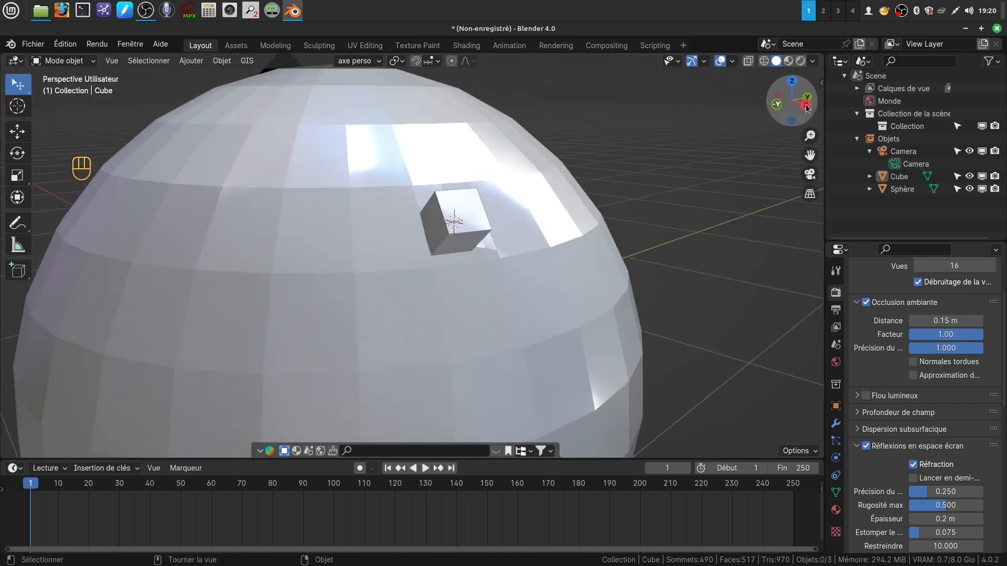